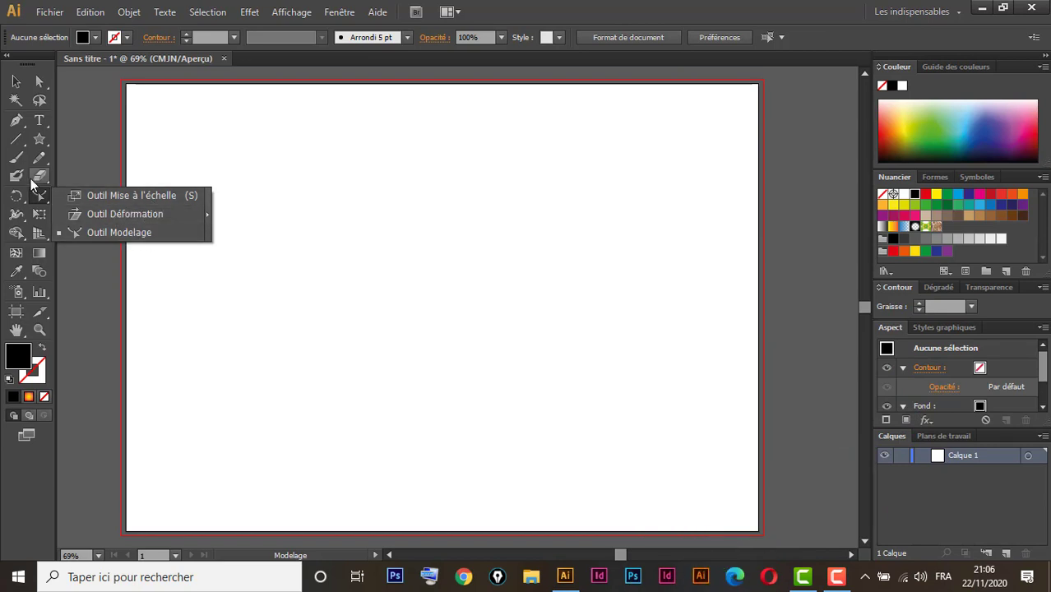
click(86, 195)
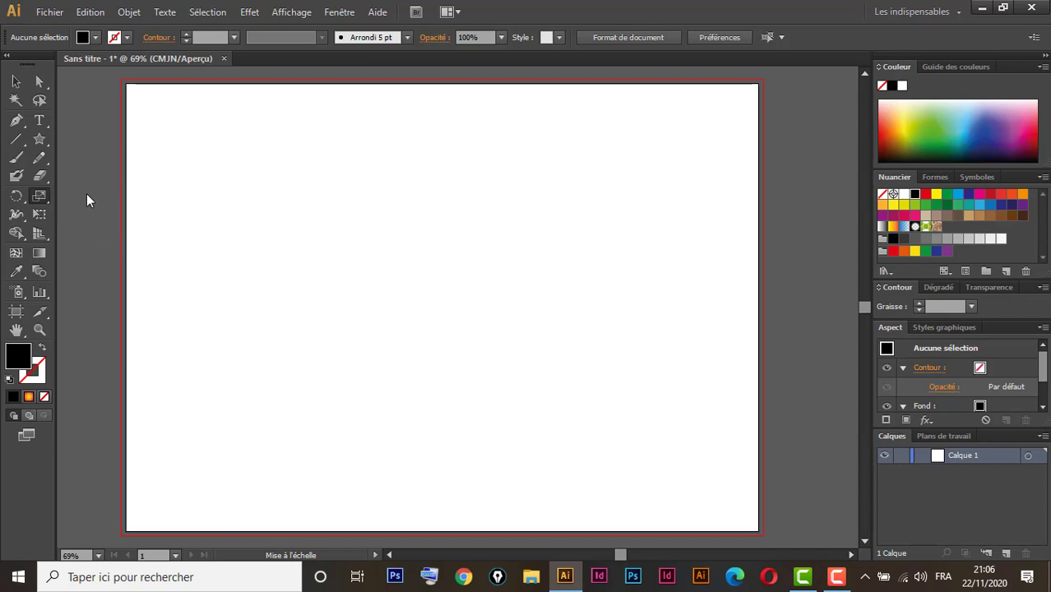
click(16, 82)
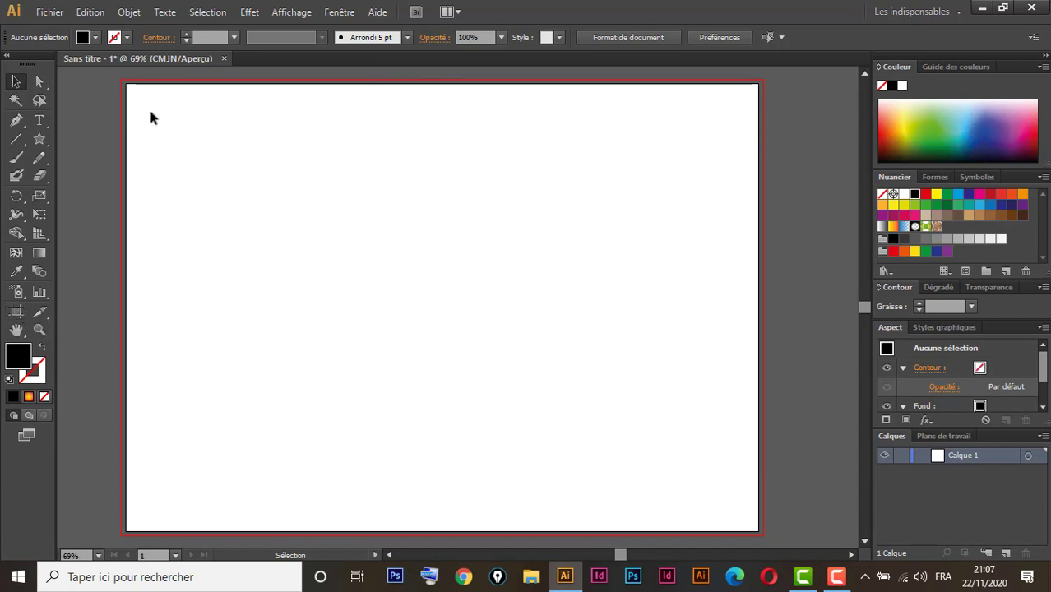
Step: Switch the A3 artboard to portrait orientation and set it back to landscape
click(16, 312)
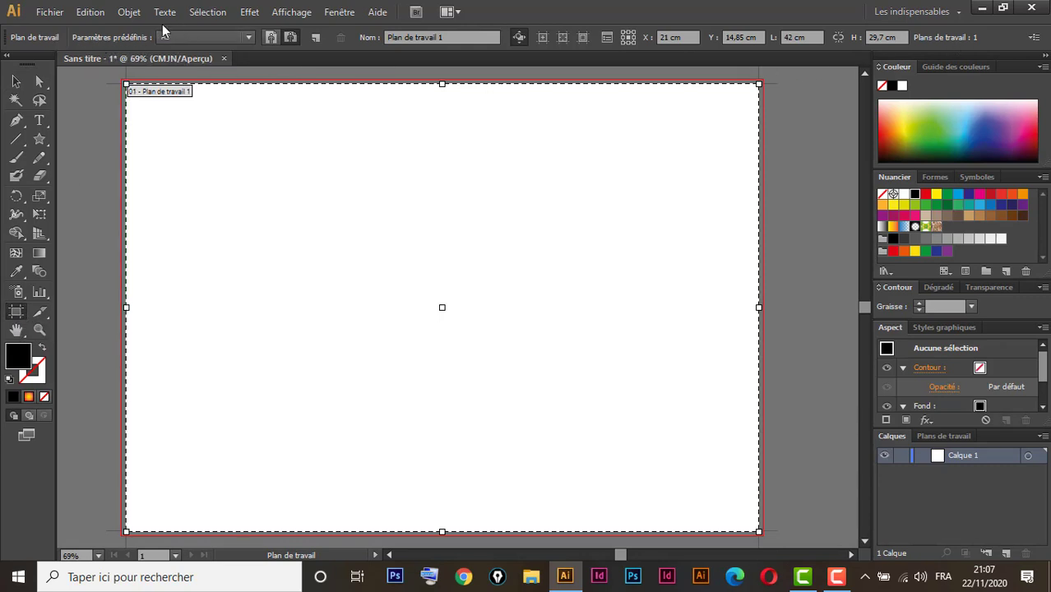
click(271, 38)
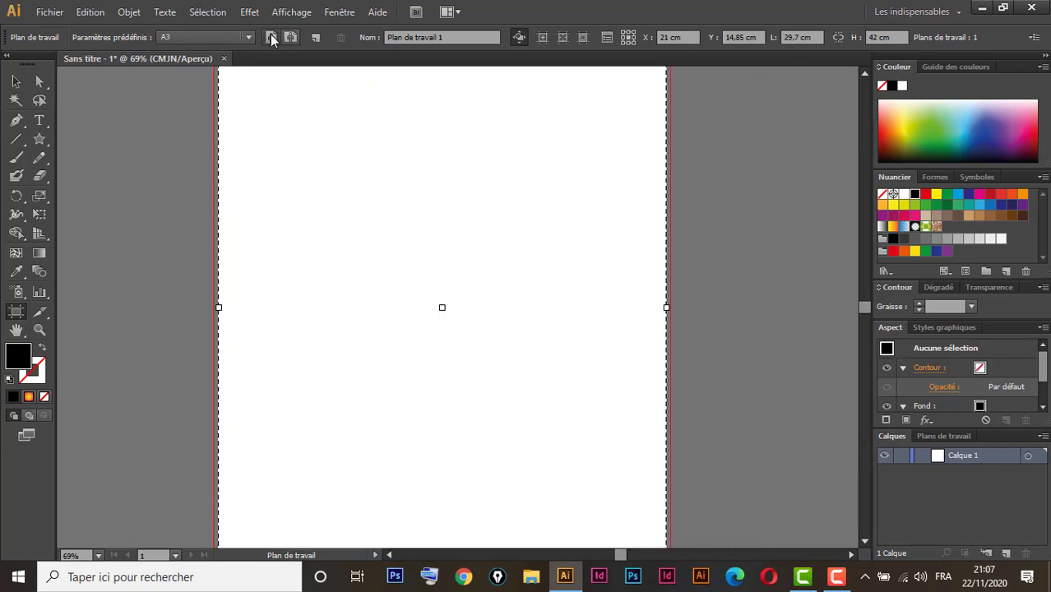
key(ctrl+minus)
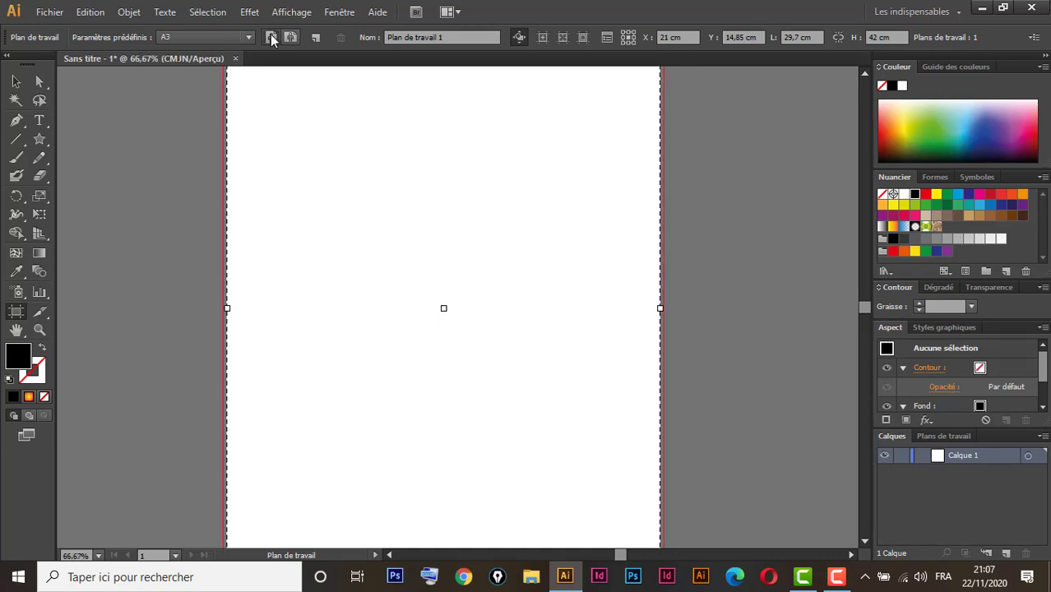
key(ctrl+minus)
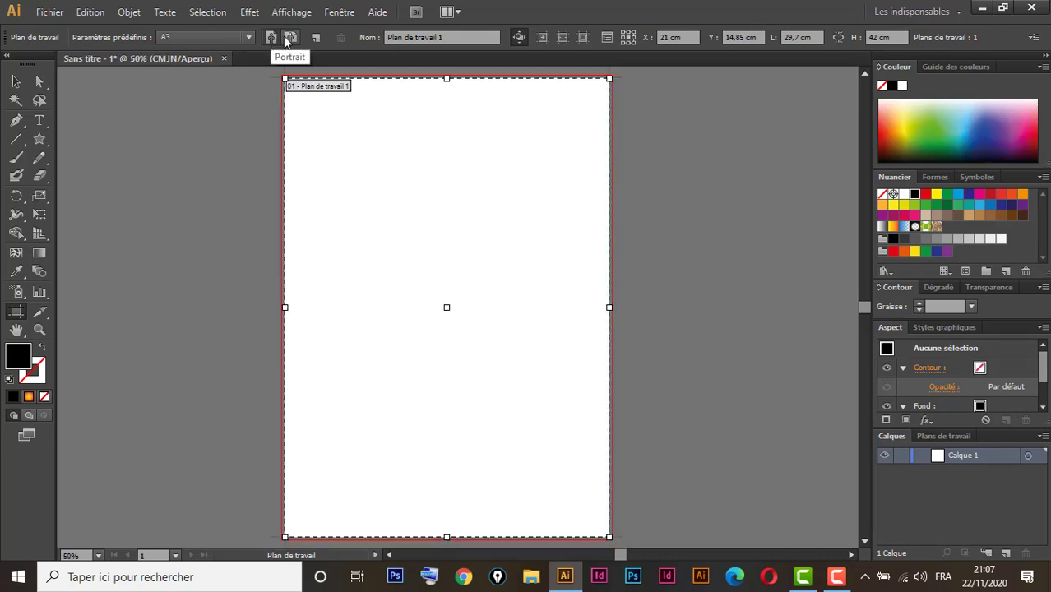
click(289, 38)
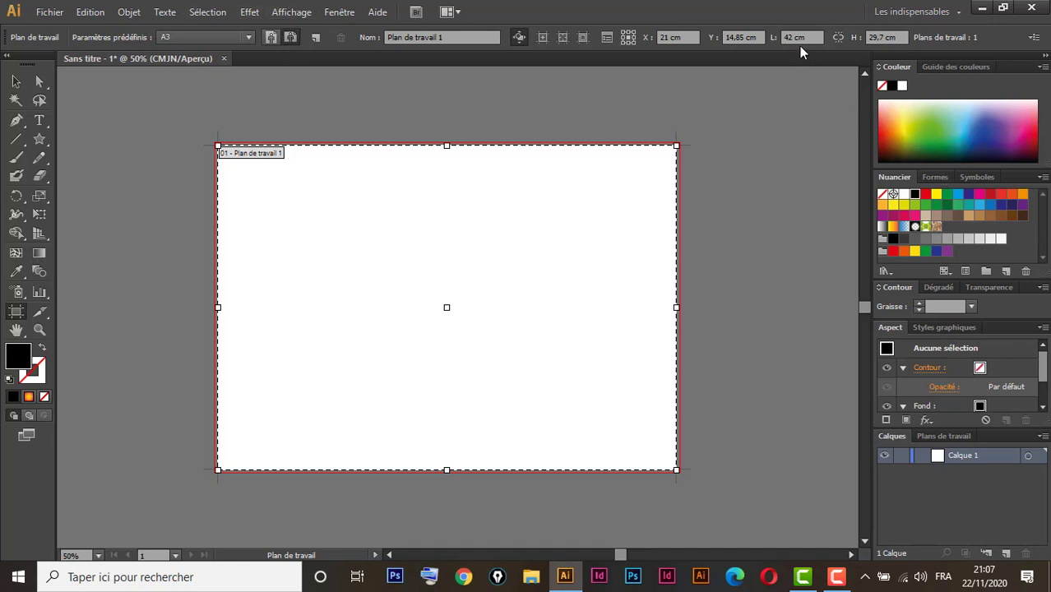
click(18, 83)
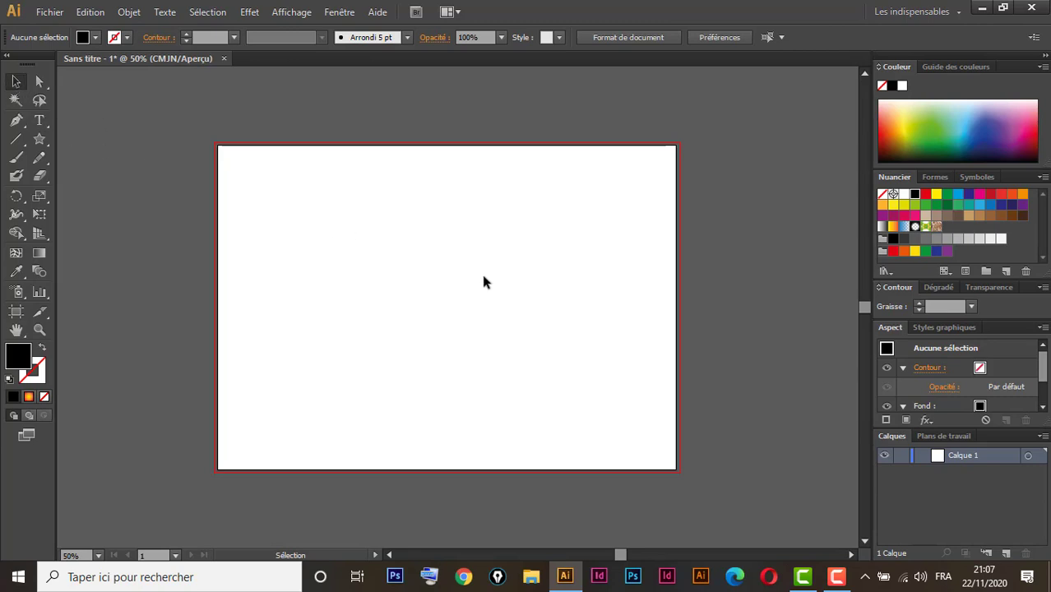
Step: Check the document's colour mode, comparing the Couleurs CMJN and Couleurs RVB options
click(88, 12)
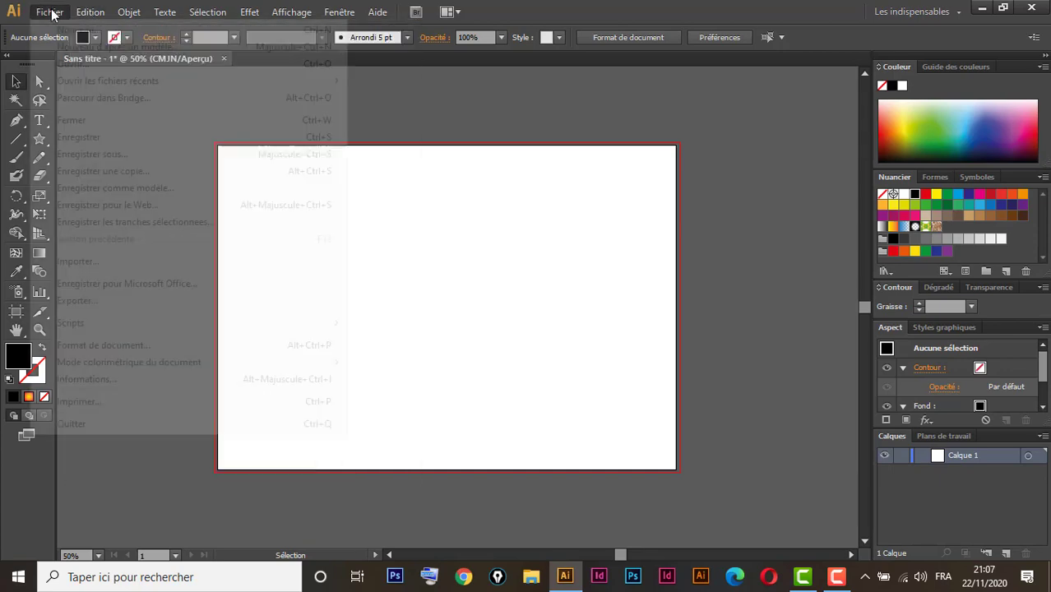
mouse_move(52, 13)
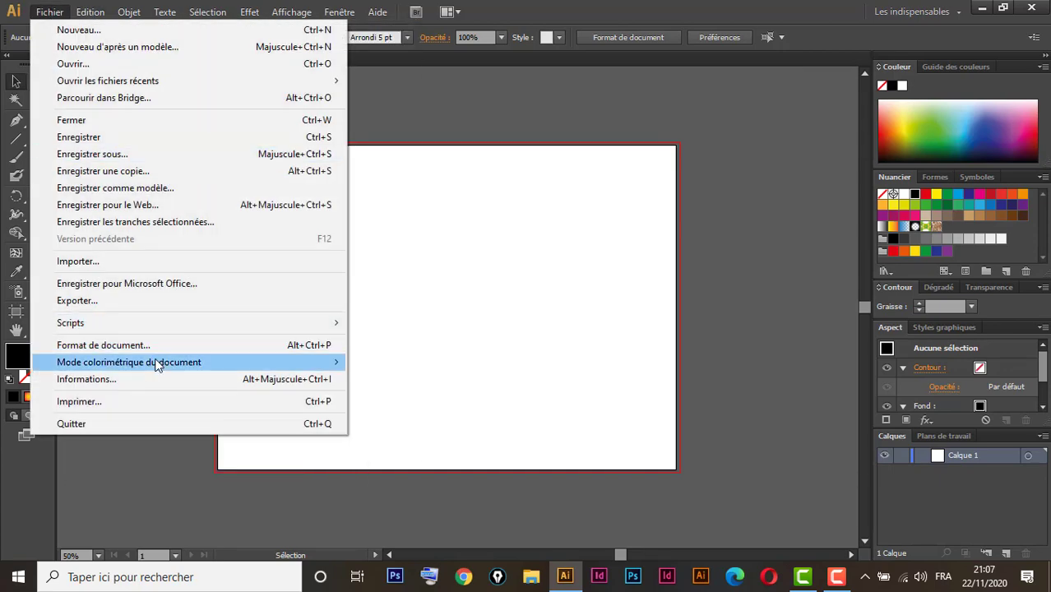
mouse_move(156, 367)
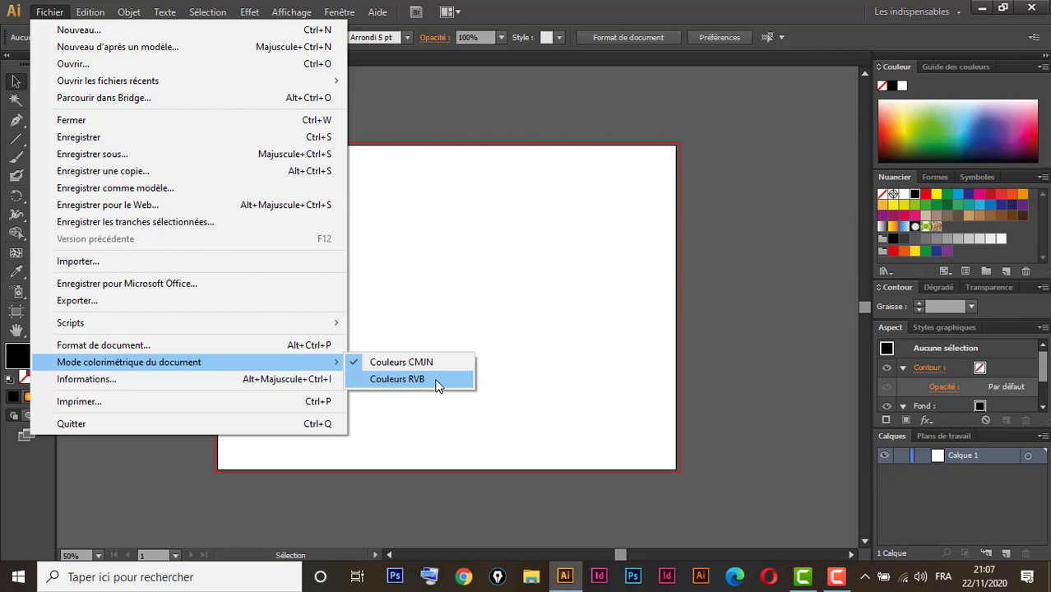
click(488, 296)
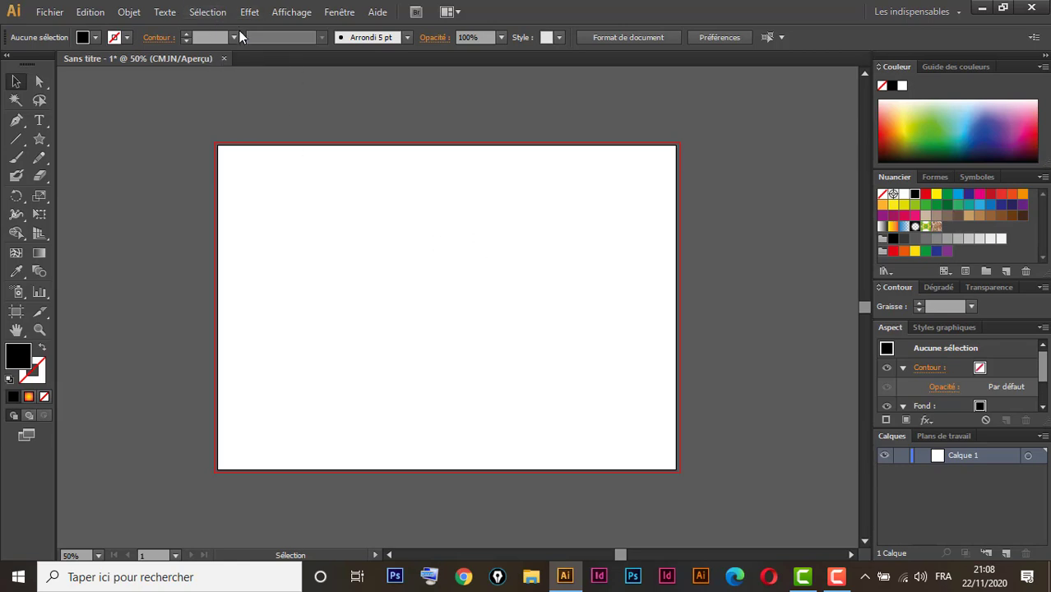
Step: Review the colour model and resolution in the document's raster effects settings
click(250, 12)
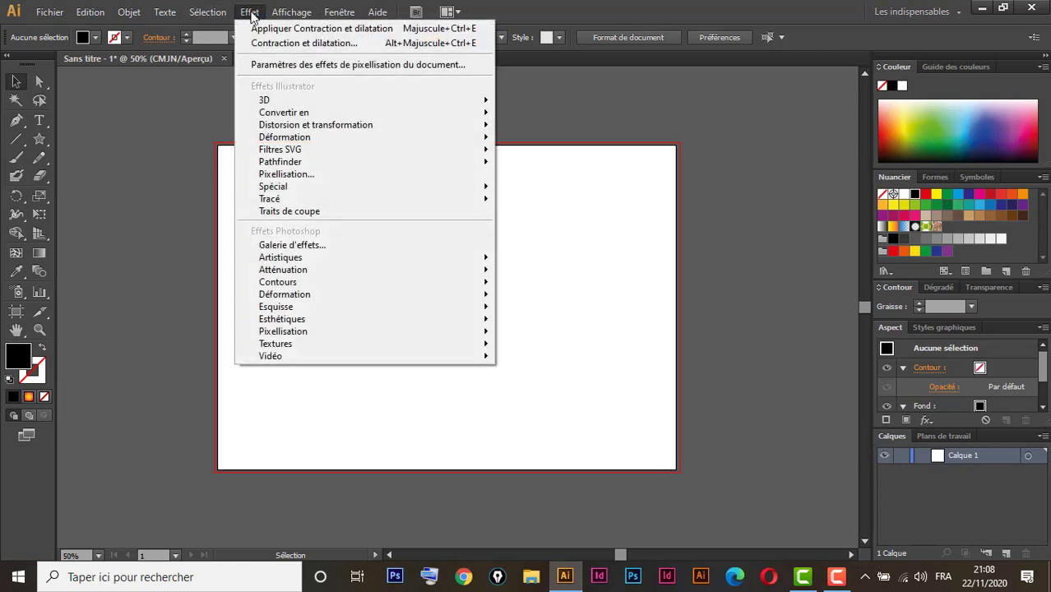
click(320, 64)
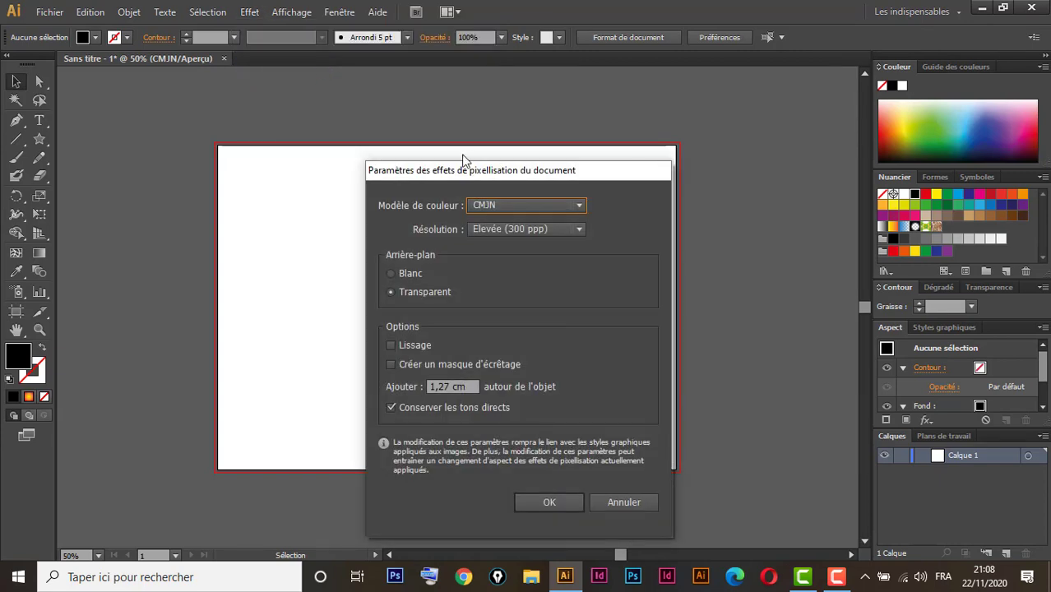
drag(500, 171, 477, 101)
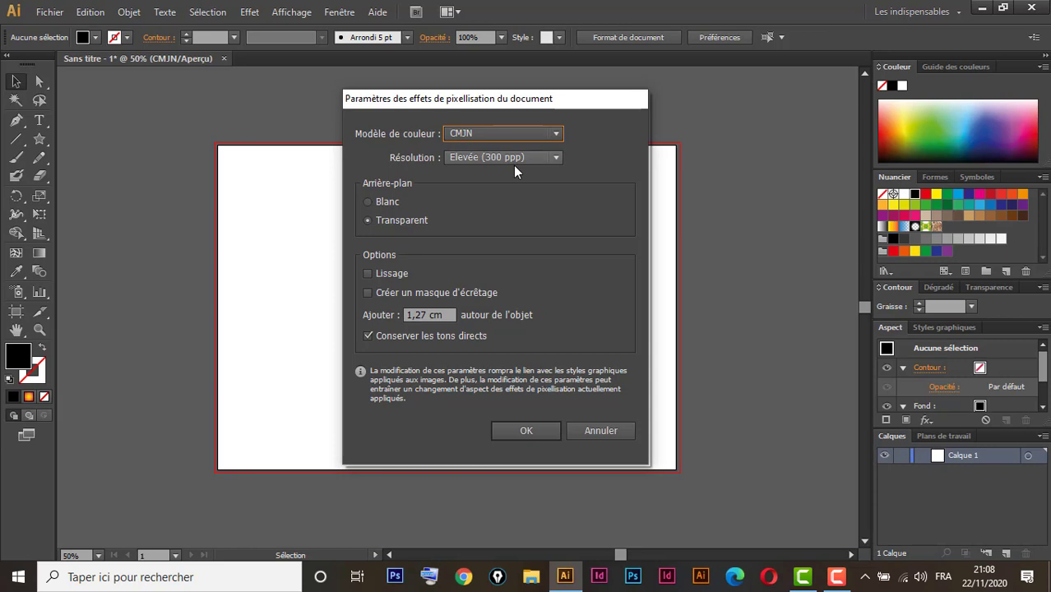
click(524, 433)
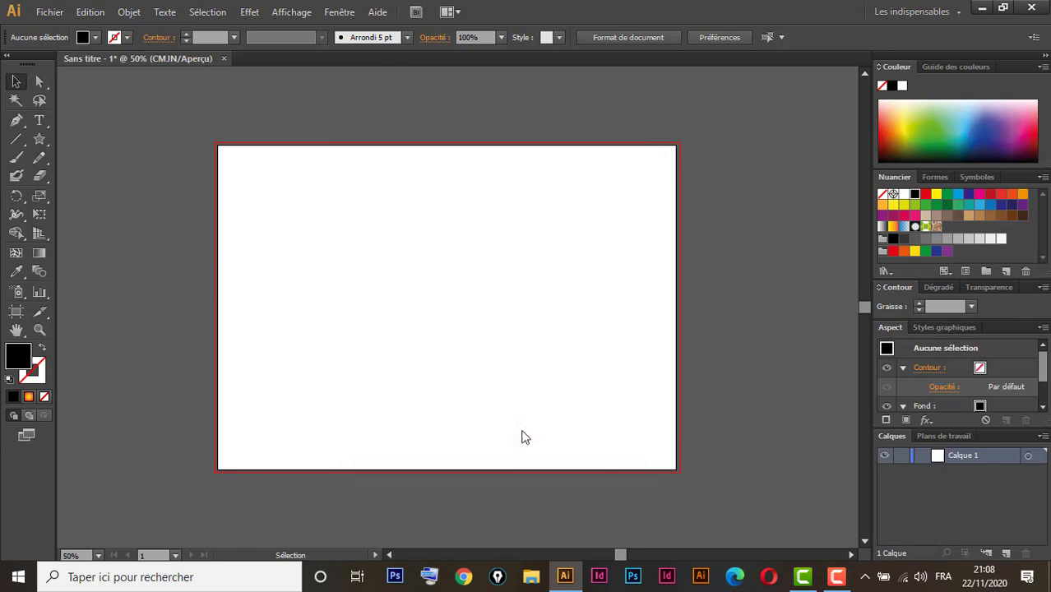
Step: Detach the Scale tool group as a floating palette and place it at the artboard's upper-left corner
click(17, 84)
drag(41, 202, 208, 213)
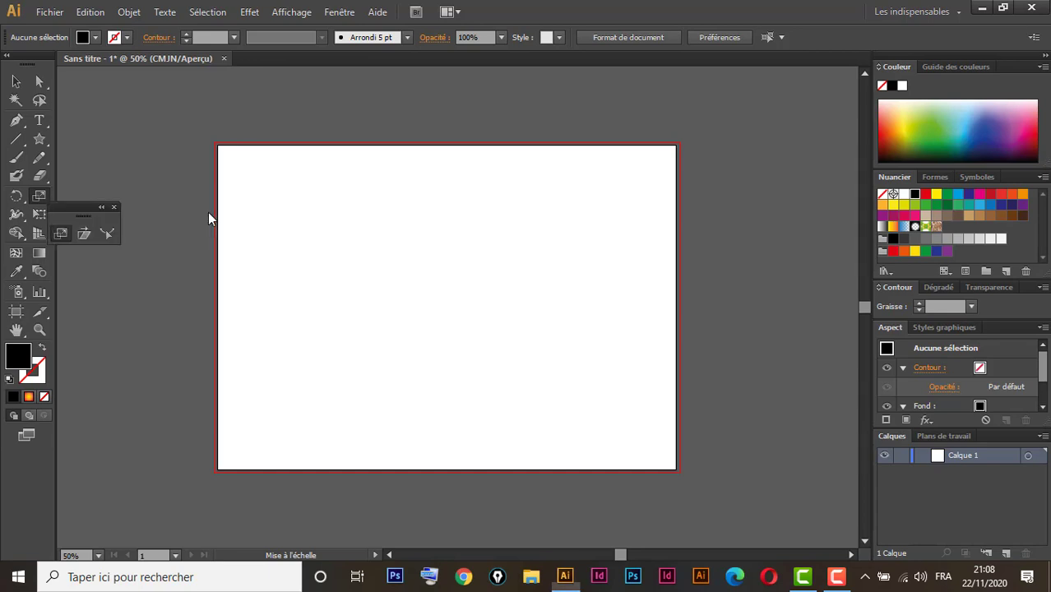
drag(115, 211, 250, 166)
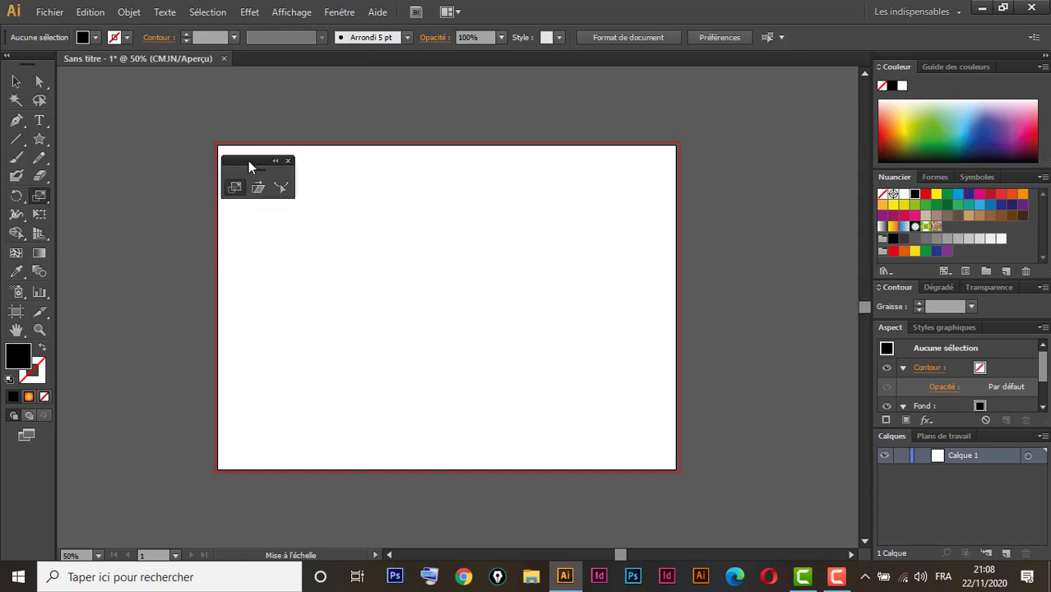
key(ctrl+plus)
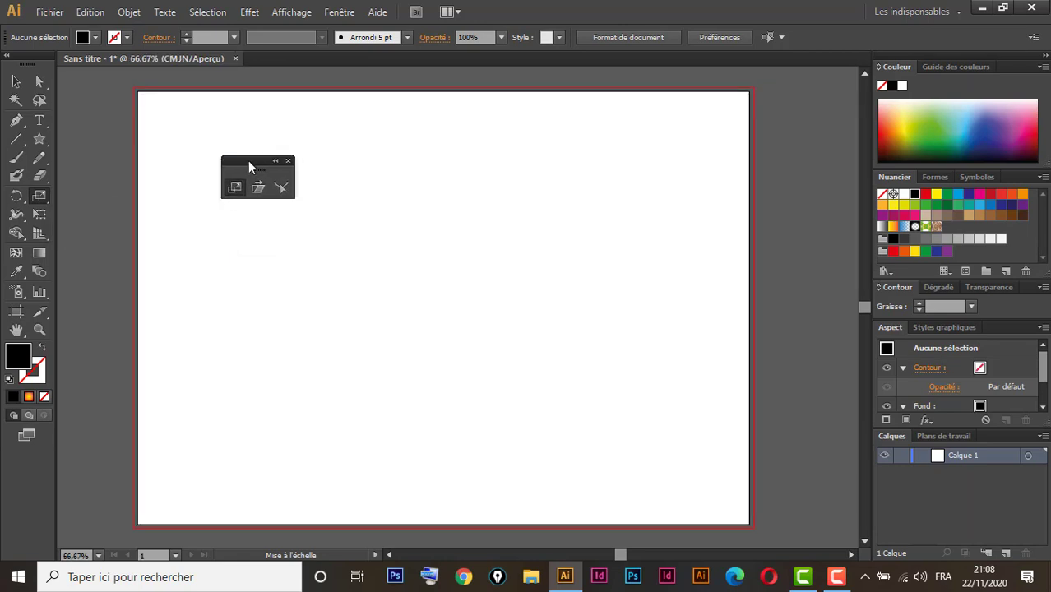
drag(248, 161, 167, 97)
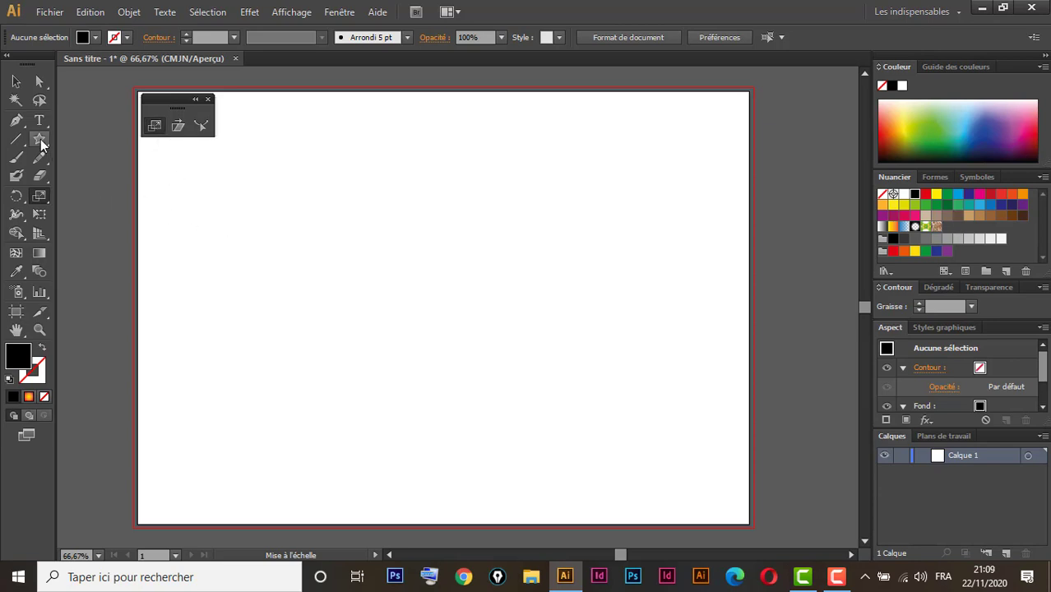
Step: Draw a rectangle near the artboard's centre, filled with the C=85 M=50 J=0 N=0 blue swatch, and move it slightly left
drag(40, 139, 97, 137)
drag(325, 238, 532, 376)
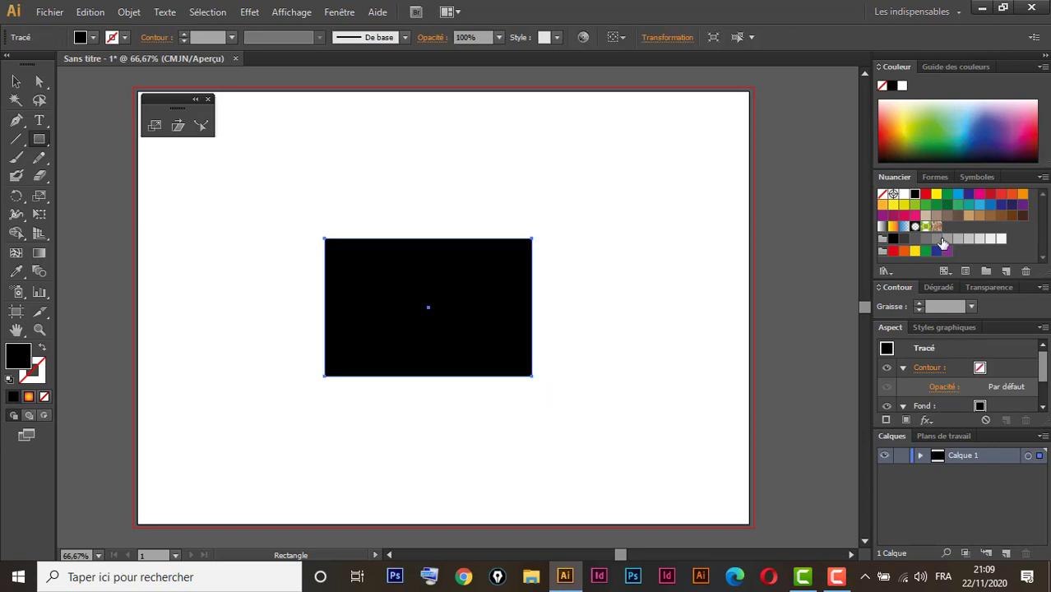
click(989, 207)
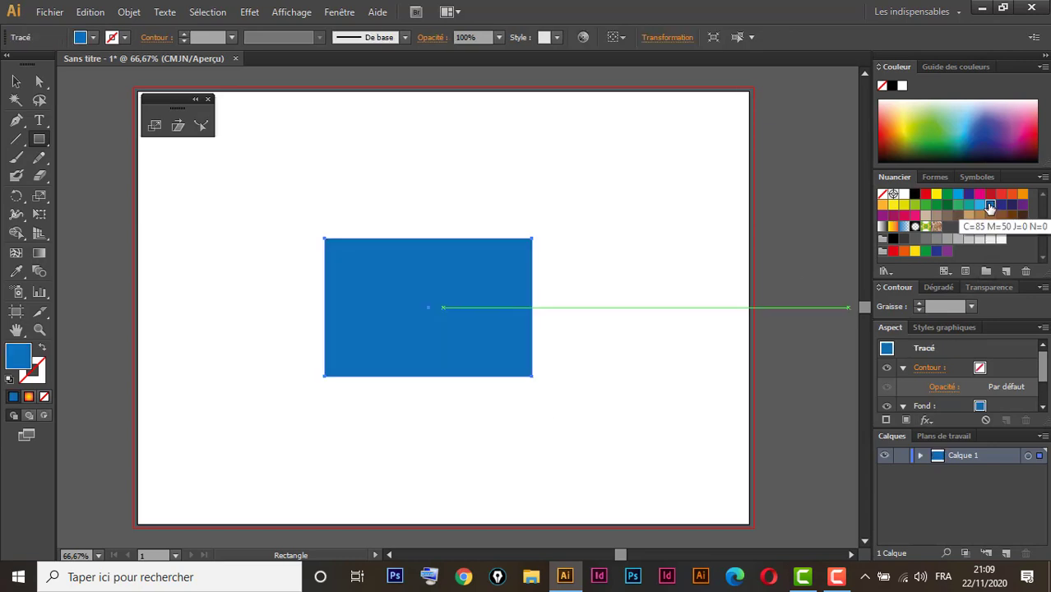
click(16, 82)
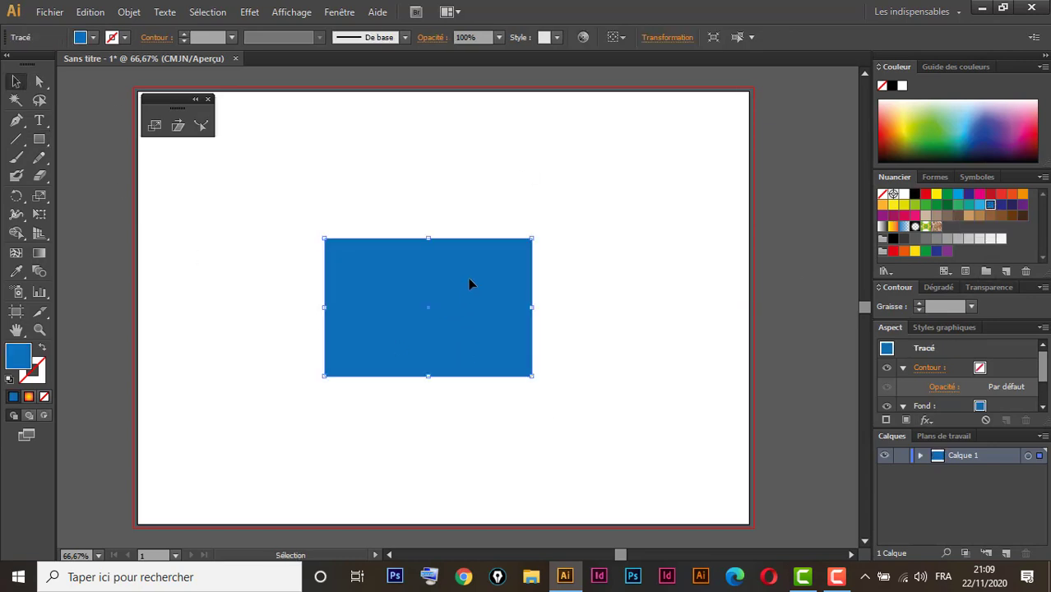
drag(468, 279, 445, 274)
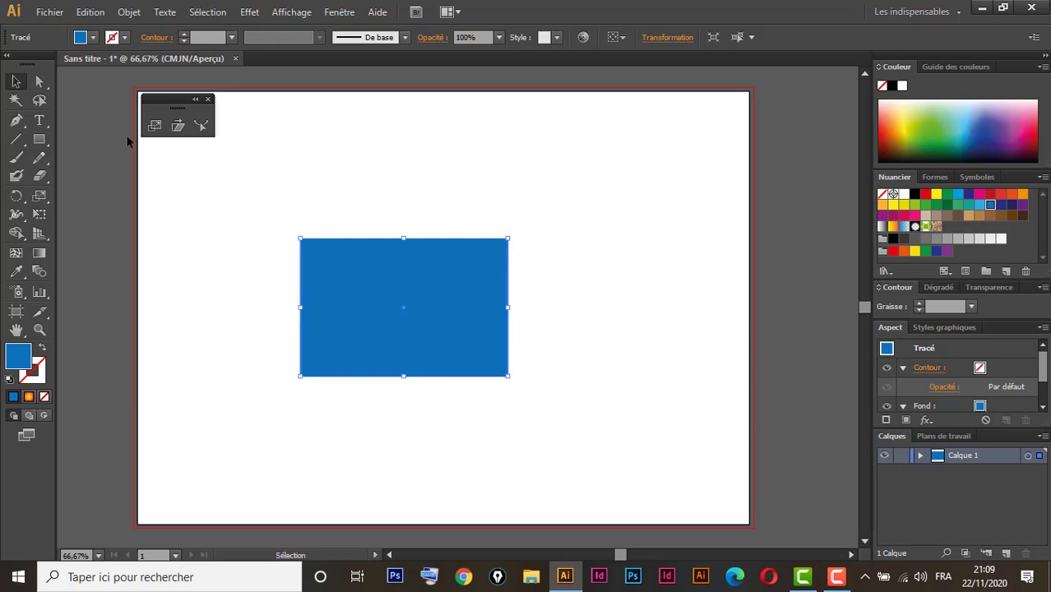
Step: Try shrinking the blue rectangle about its centre with the Scale tool, and undo the scaling
click(154, 125)
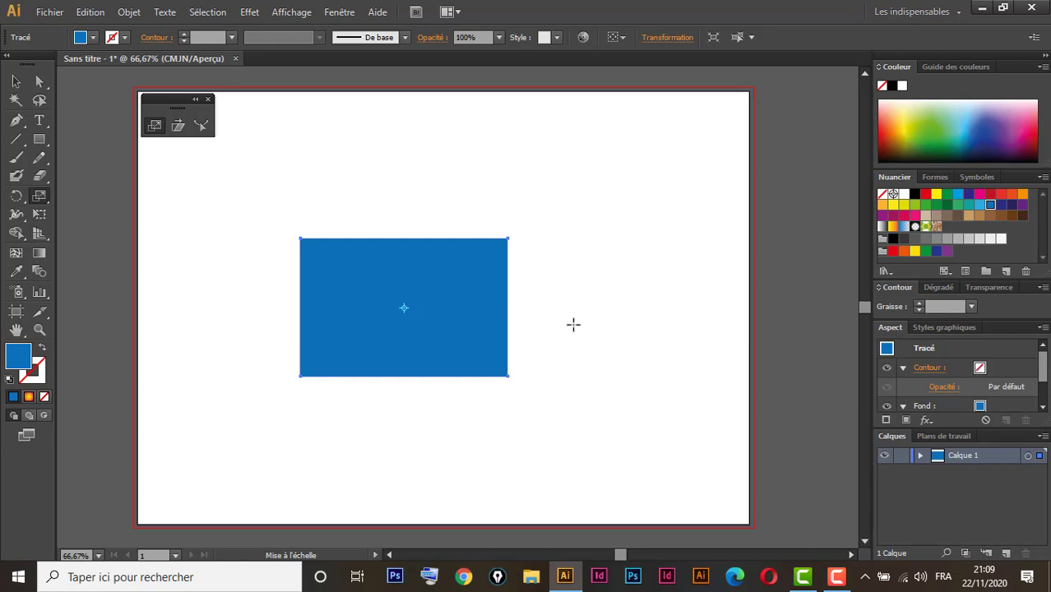
drag(573, 325, 528, 303)
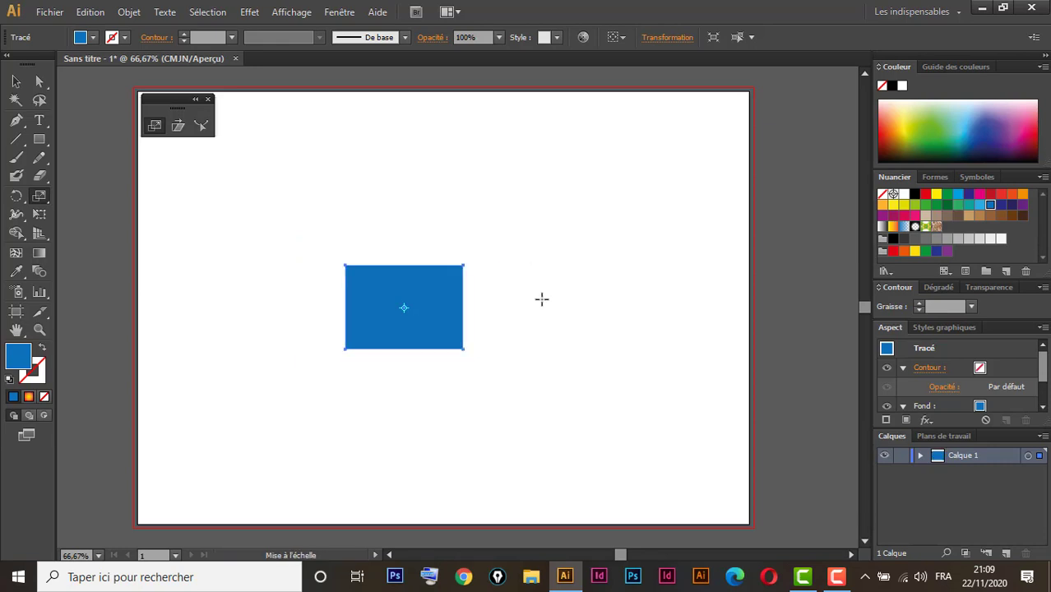
key(ctrl+z)
key(ctrl+z)
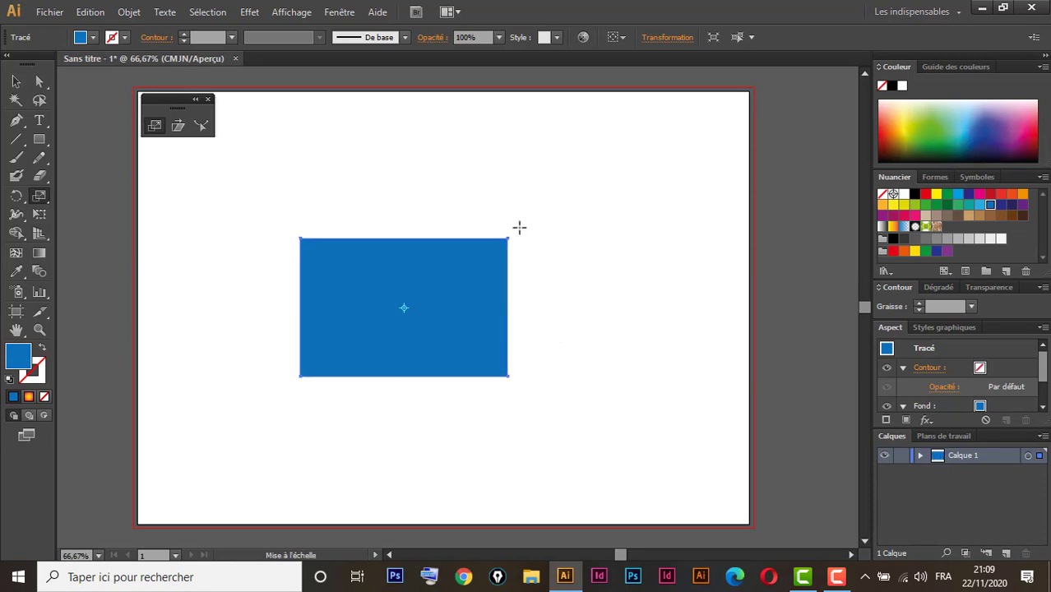
Step: Try enlarging the blue rectangle about its centre, and separately stretching it mainly in width, undoing each scaling
drag(518, 229, 614, 140)
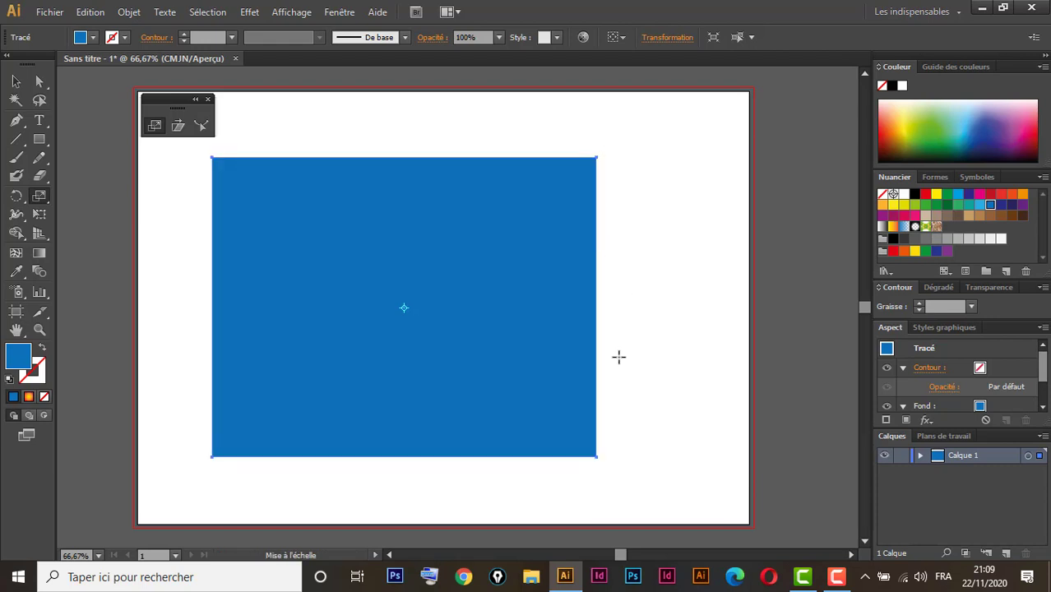
key(ctrl+z)
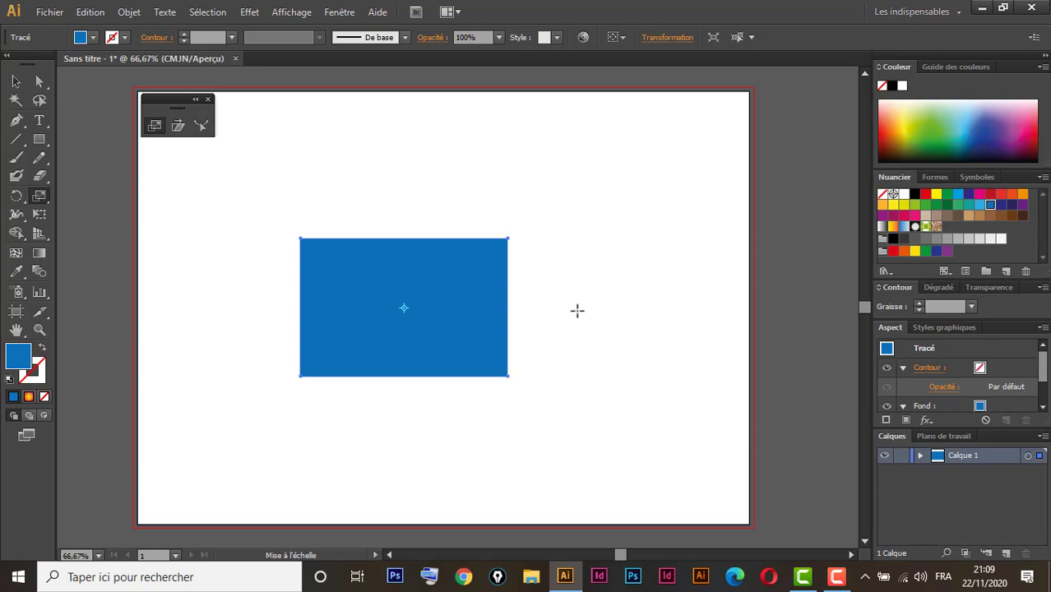
drag(555, 301, 744, 305)
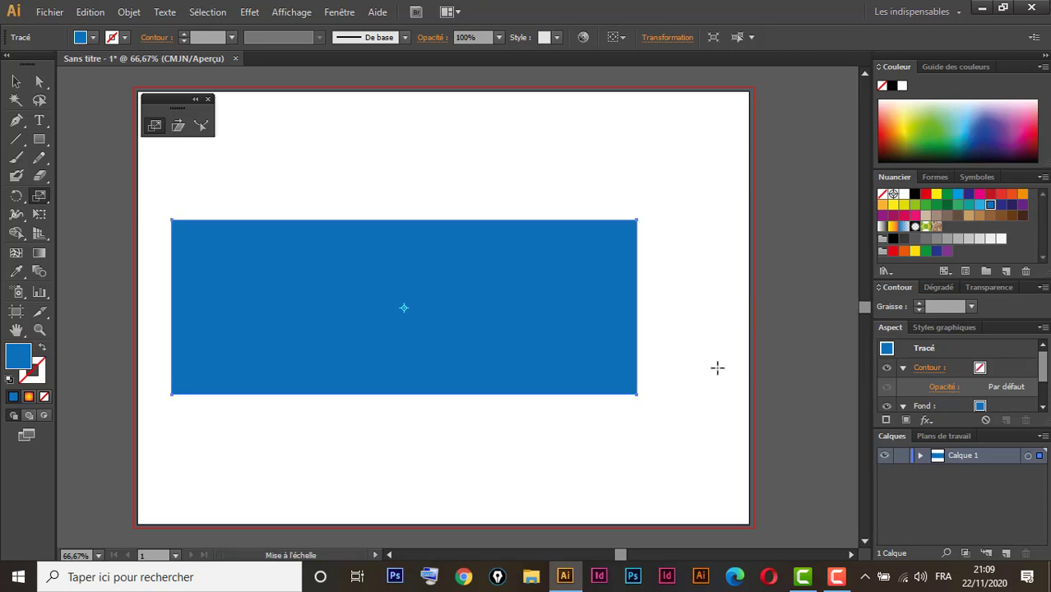
key(ctrl+z)
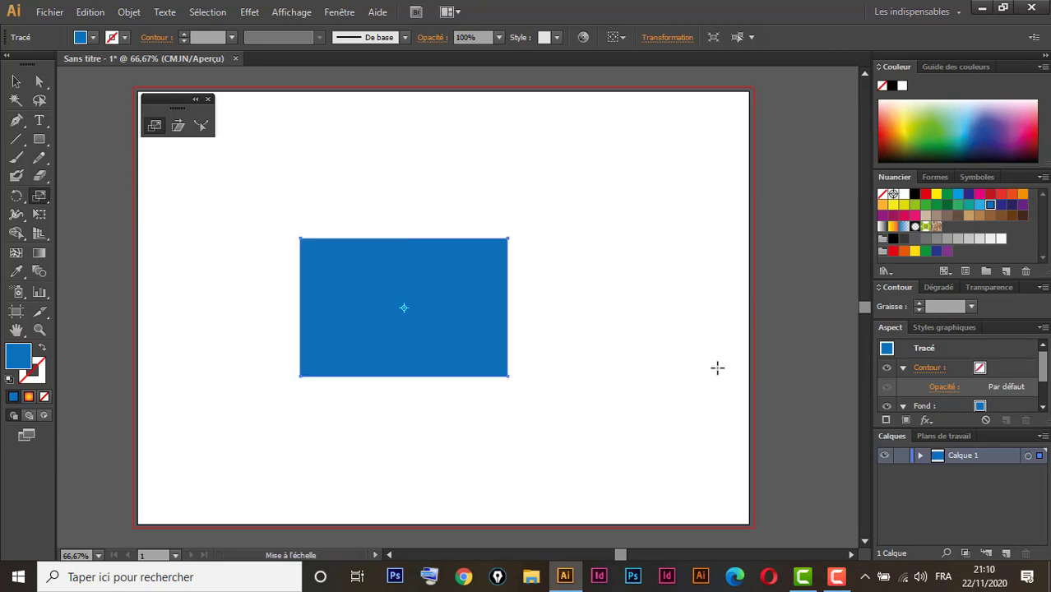
Step: Move the blue rectangle to the artboard's upper-right corner
click(17, 82)
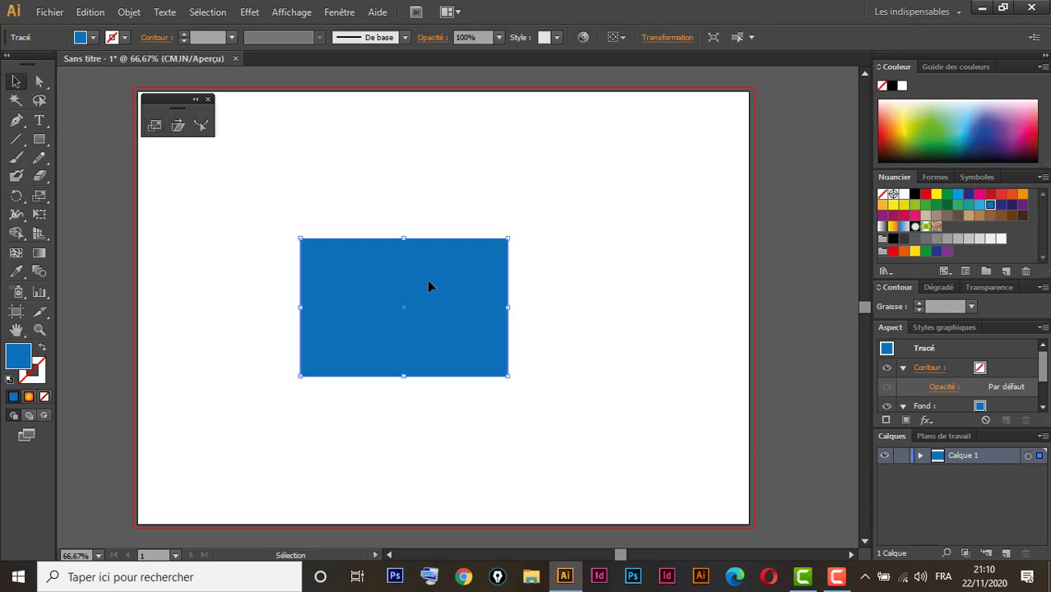
drag(427, 279, 630, 164)
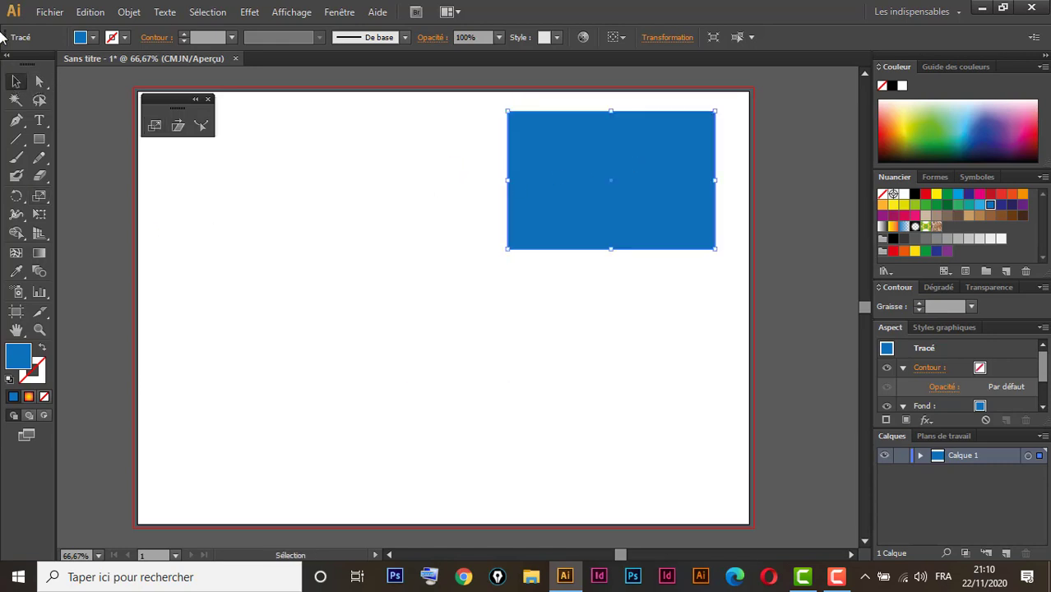
Step: Import the "cheval mauve" image, place it in the artboard's lower centre-left area, and embed it in the document
click(49, 12)
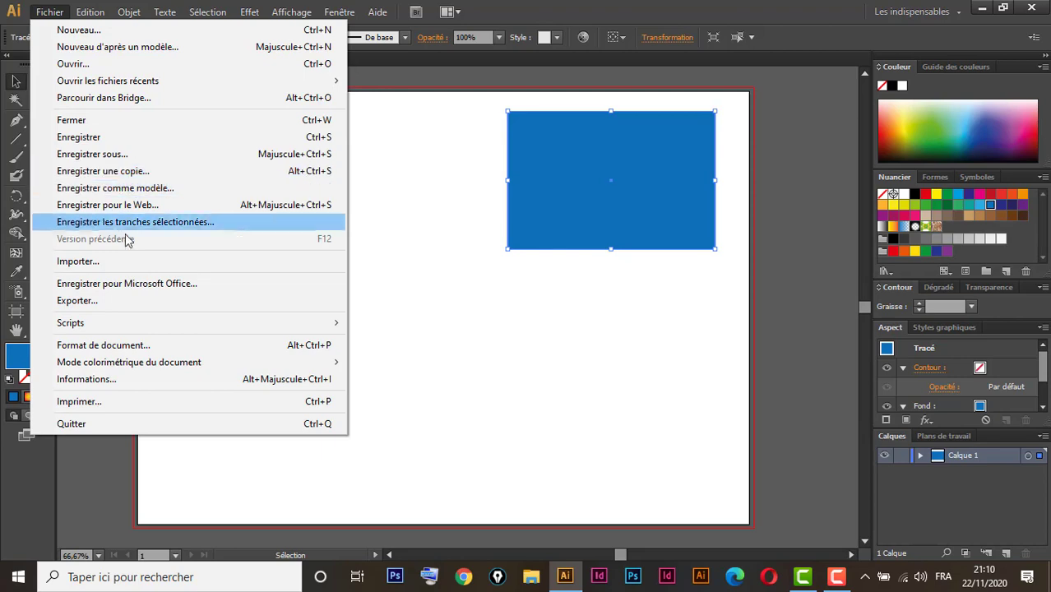
click(114, 266)
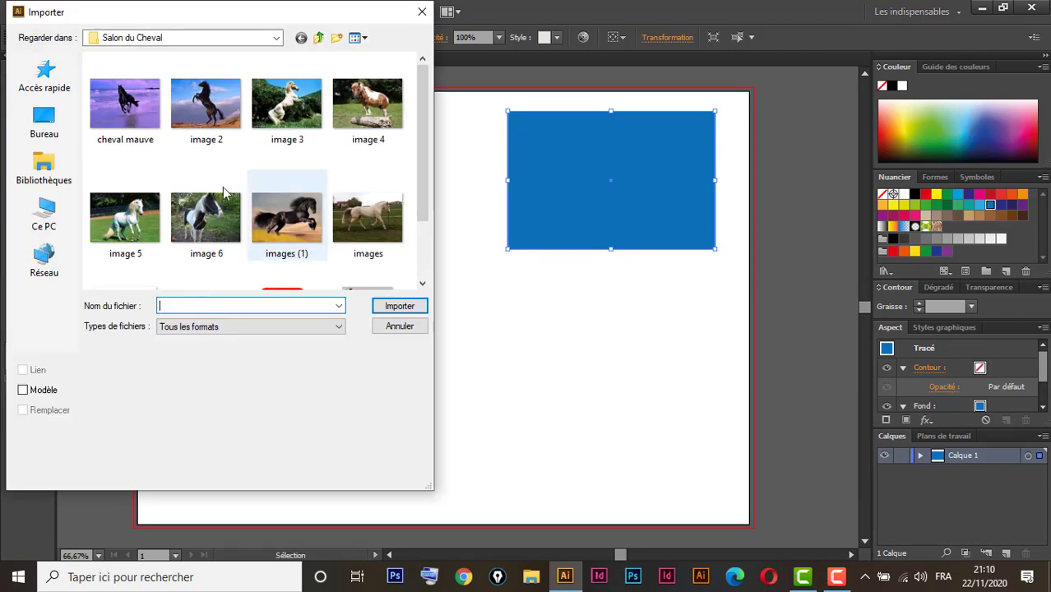
click(409, 309)
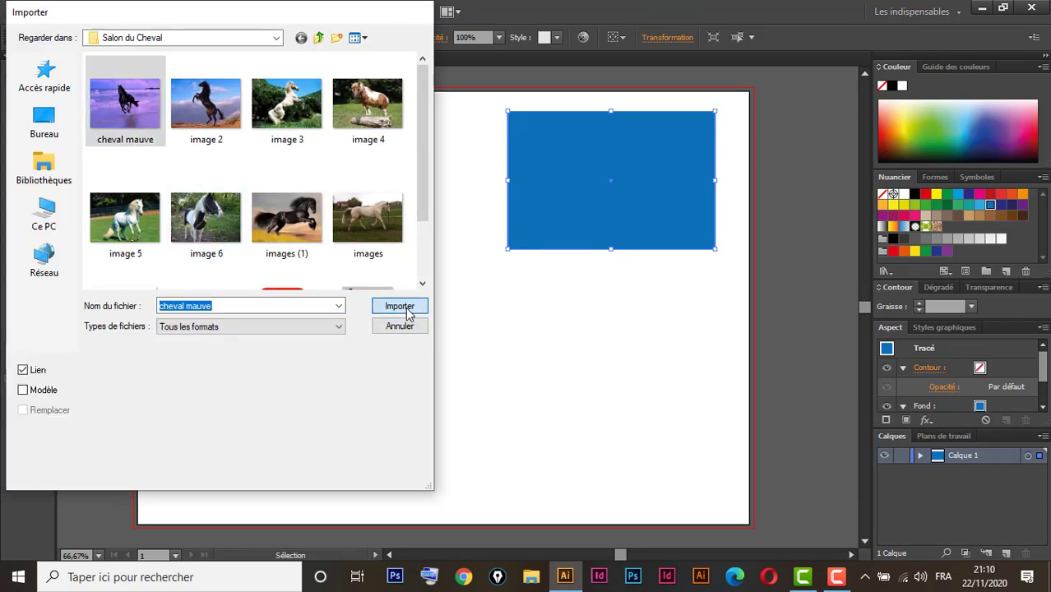
drag(480, 289, 407, 351)
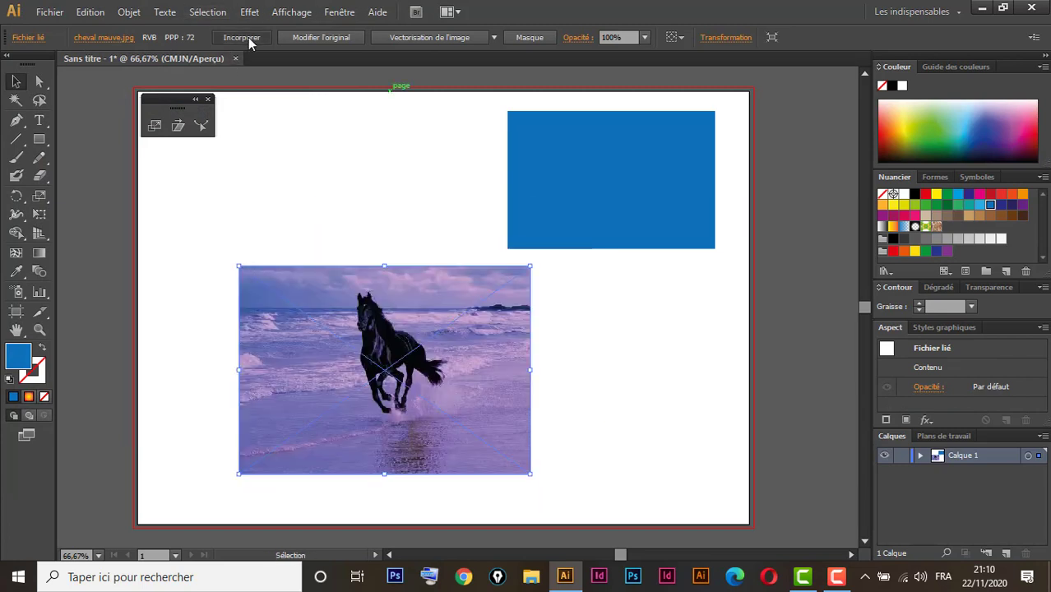
click(248, 37)
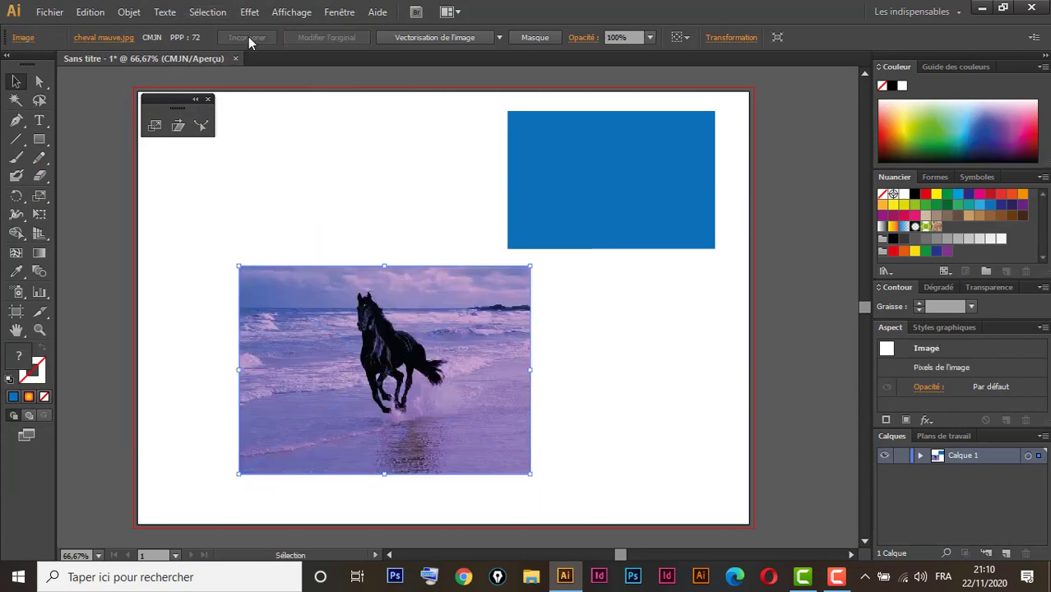
Step: Try flattening the horse image with the Scale tool, and separately making it narrower and taller, undoing each scaling
click(154, 125)
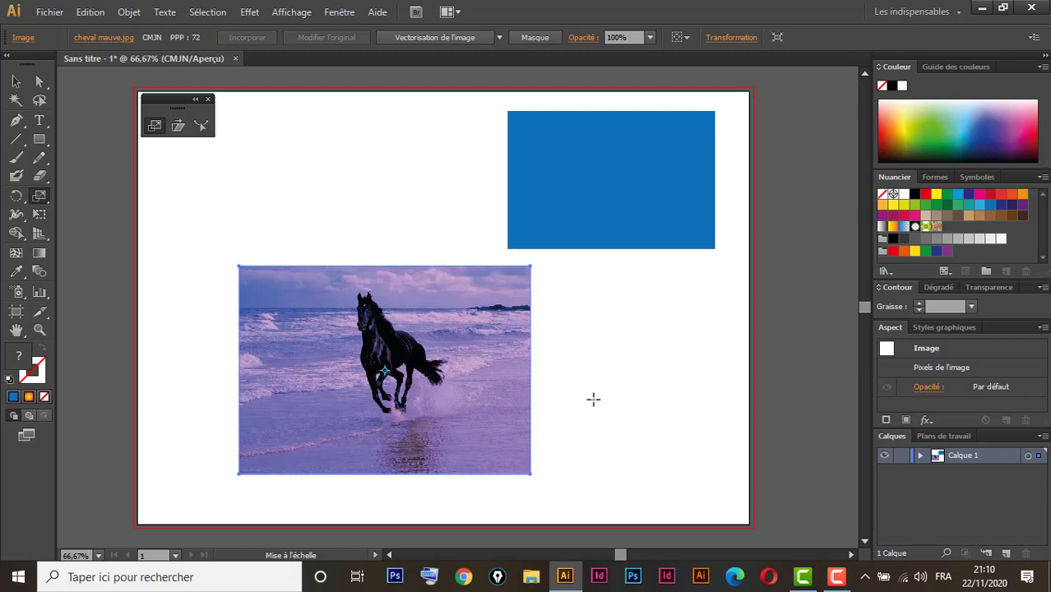
drag(594, 397, 596, 387)
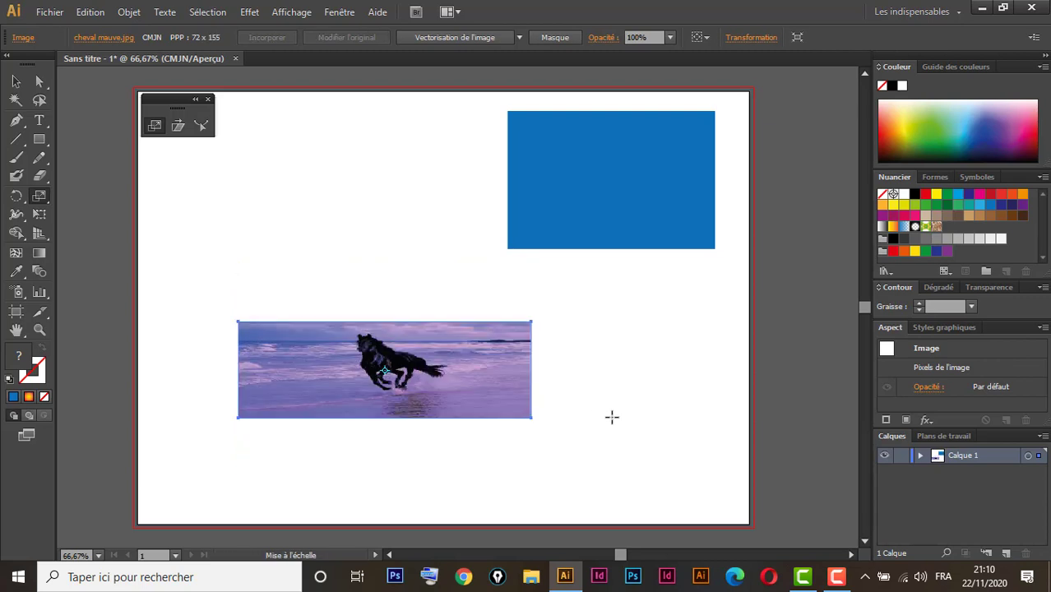
key(ctrl+z)
drag(608, 365, 580, 368)
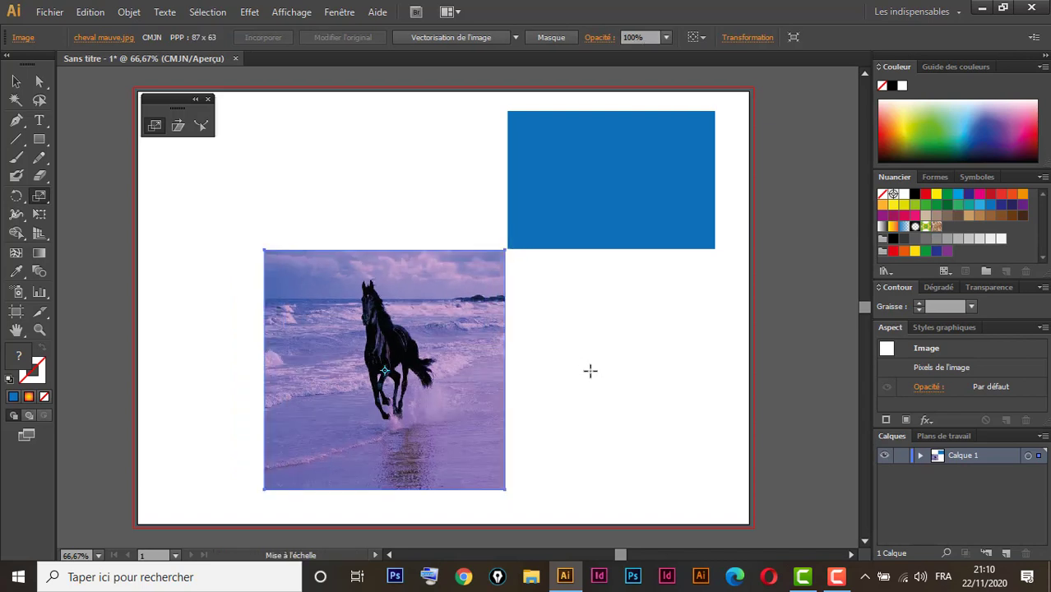
key(ctrl+z)
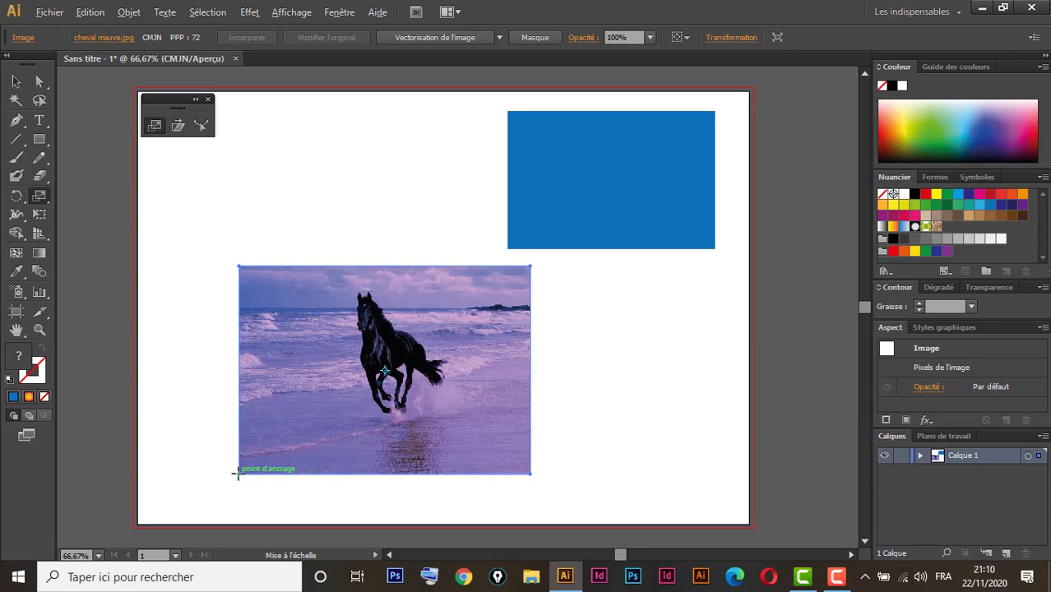
Step: Preview uniform scaling of the horse image from its lower-left anchor point, varying the percentage down and up to 91%
alt+click(238, 473)
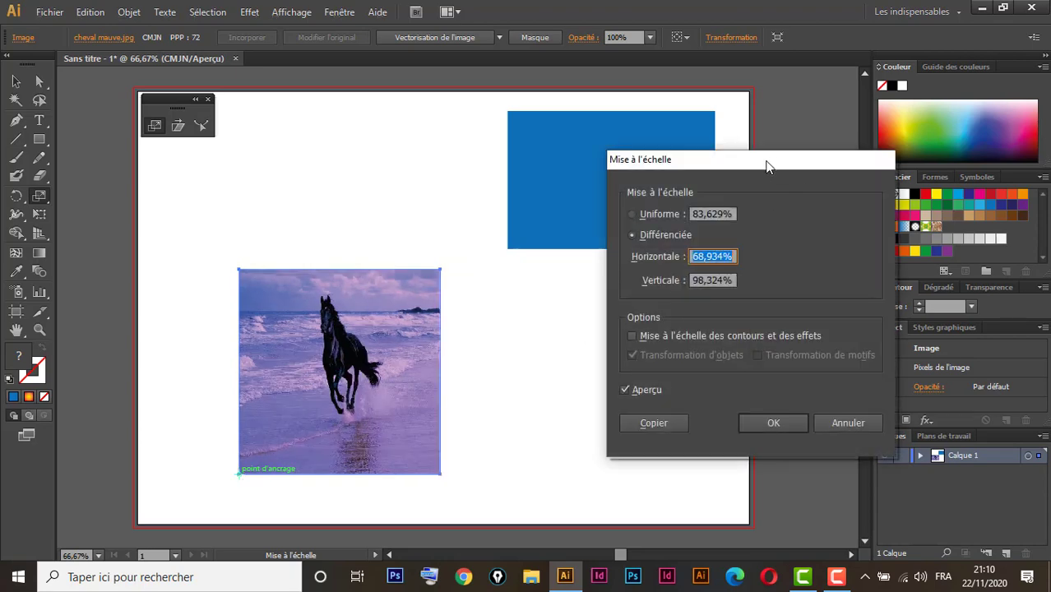
drag(766, 167, 720, 192)
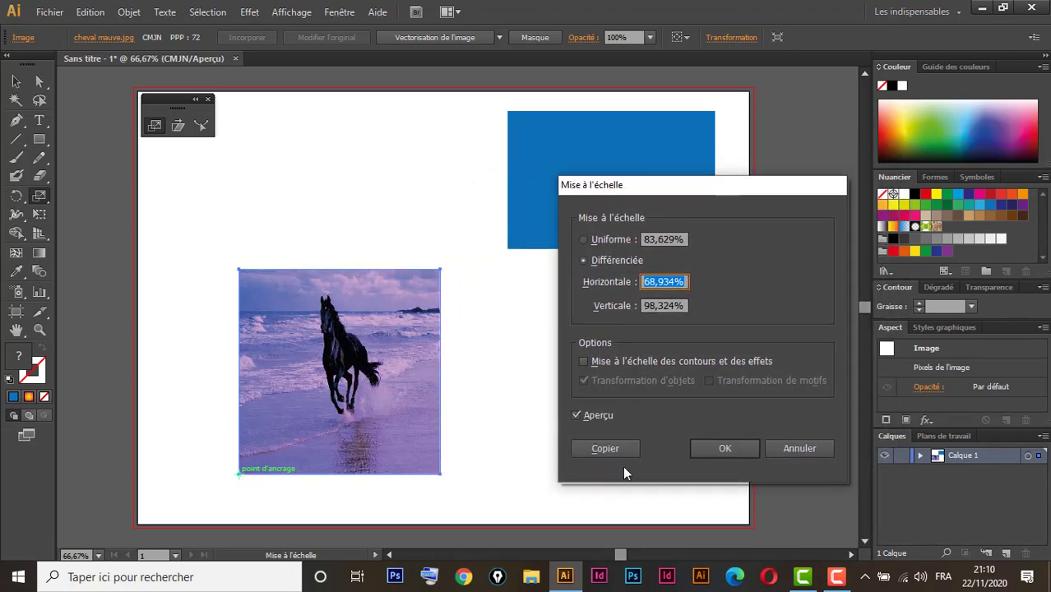
click(602, 239)
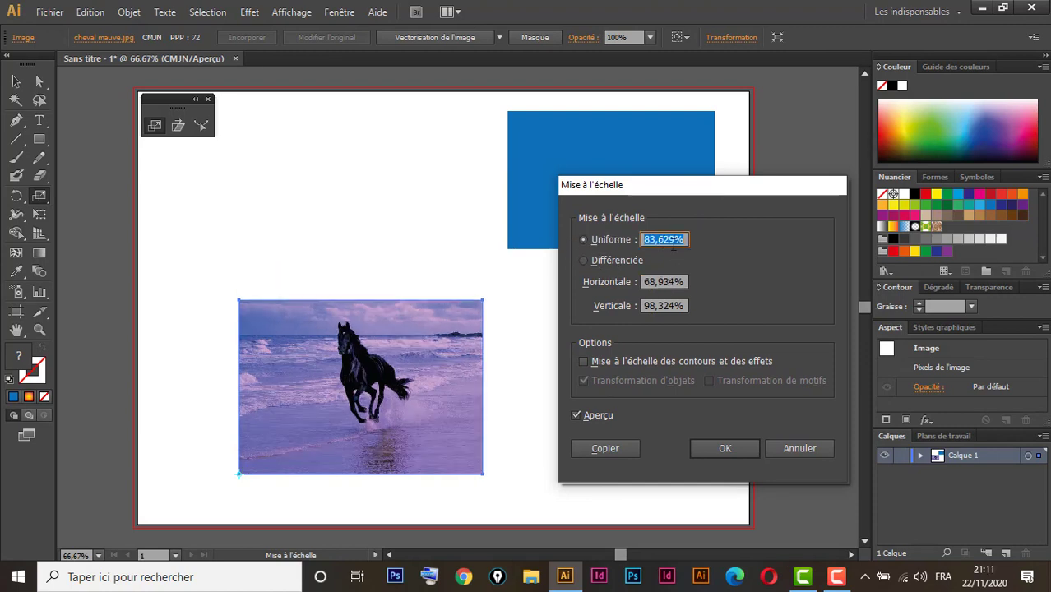
click(668, 240)
key(Up)
key(Up)
key(Up)
key(Up)
key(Up)
key(Up)
key(Up)
key(Up)
key(Up)
key(Up)
key(Up)
key(Up)
key(Up)
key(Up)
key(Up)
key(Up)
key(Up)
key(Up)
key(Up)
key(Up)
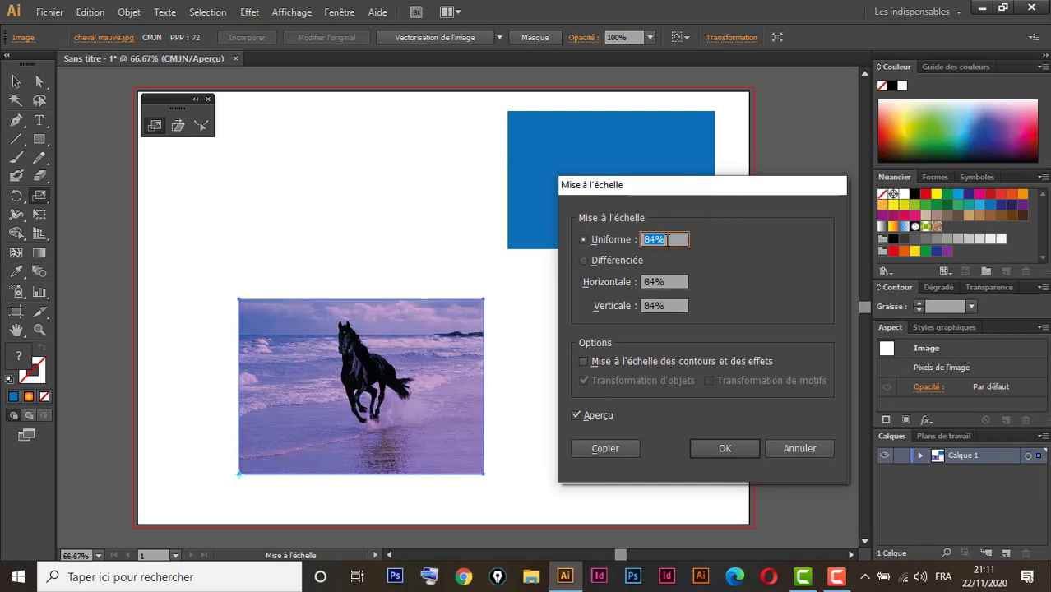
key(Down)
key(Down)
key(Down)
key(Down)
key(Down)
key(Down)
key(Down)
key(Down)
key(Down)
key(Down)
key(Down)
key(Down)
key(Down)
key(Down)
key(Down)
key(Down)
key(Down)
key(Down)
key(Down)
key(Down)
key(Down)
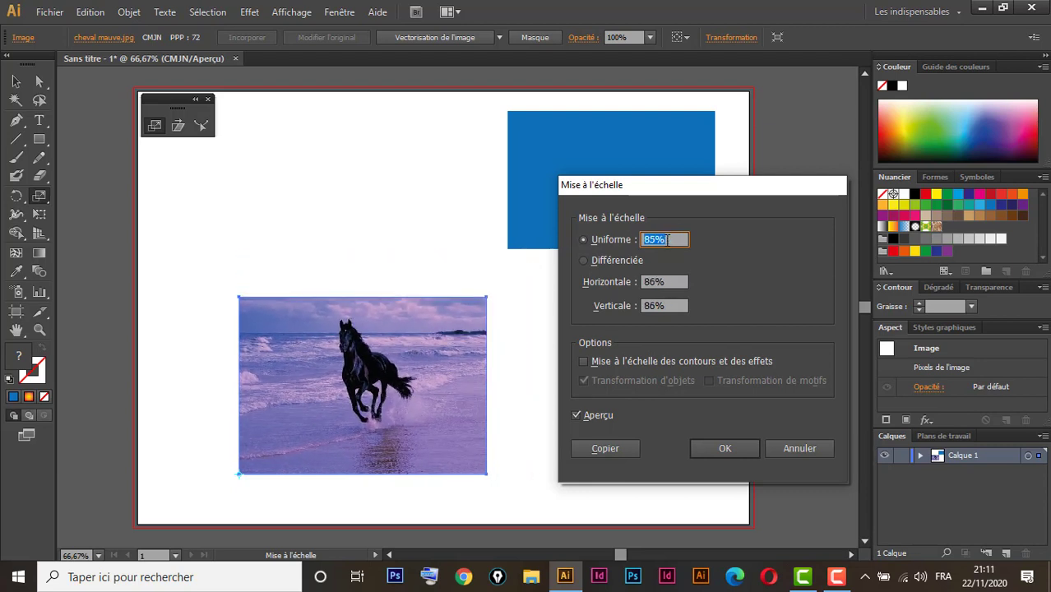
key(Up)
key(Up)
key(Up)
key(Up)
key(Up)
key(Up)
key(Up)
key(Up)
key(Up)
key(Up)
key(Up)
key(Up)
key(Up)
key(Up)
key(Up)
key(Up)
key(Up)
key(Up)
key(Up)
key(Up)
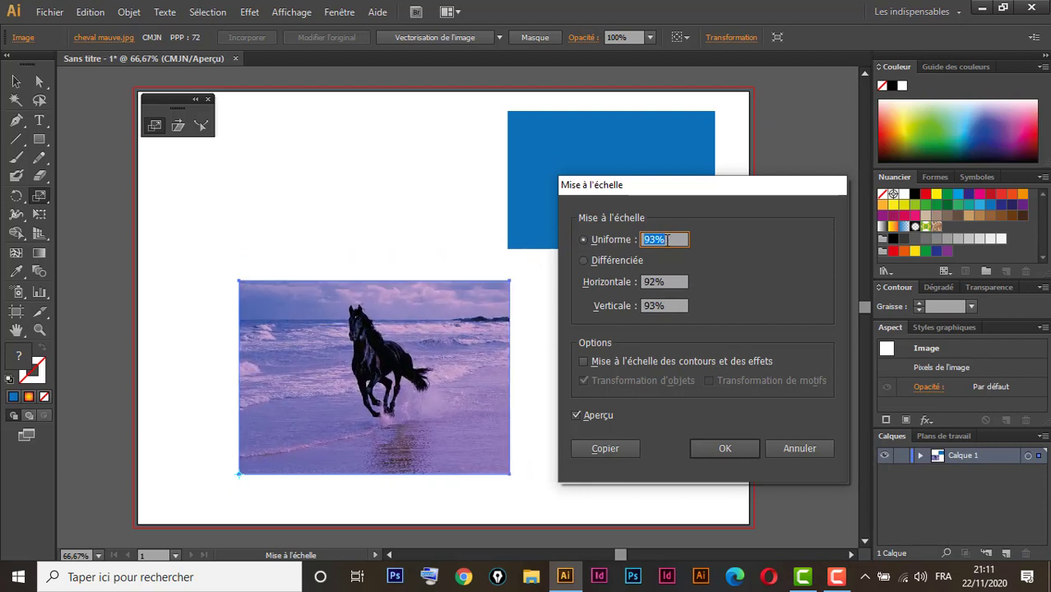
key(Down)
key(Down)
key(Down)
key(Down)
key(Down)
key(Down)
key(Down)
key(Down)
key(Down)
key(Down)
key(Down)
key(Down)
key(Down)
key(Down)
key(Down)
key(Down)
key(Down)
key(Down)
key(Down)
key(Down)
key(Down)
key(Down)
key(Down)
key(Down)
key(Down)
key(Down)
key(Down)
key(Down)
key(Down)
key(Down)
key(Down)
key(Down)
key(Down)
key(Down)
key(Down)
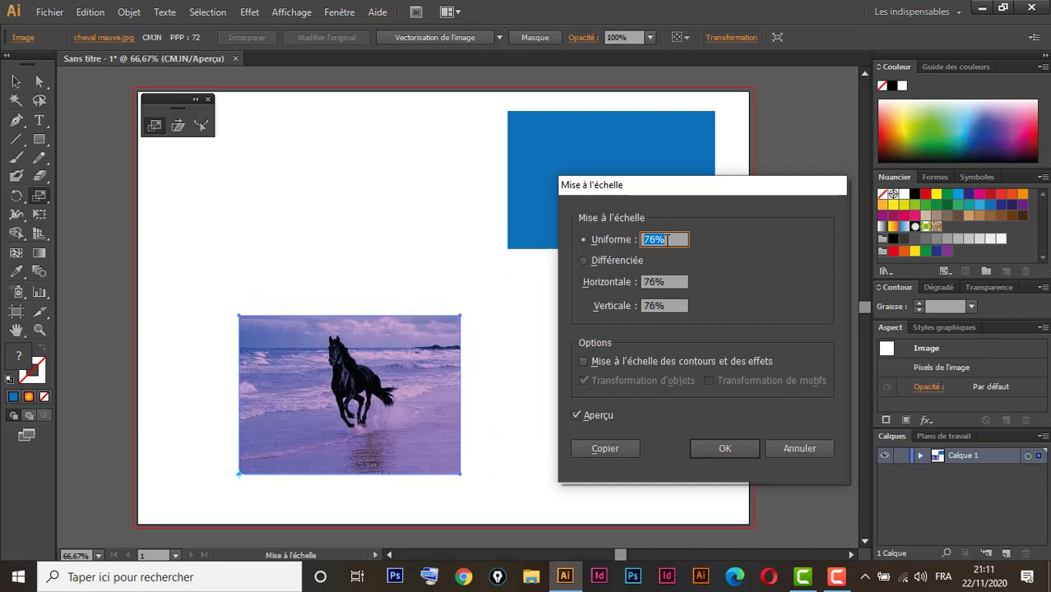
key(Up)
key(Up)
key(Up)
key(Up)
key(Up)
key(Up)
key(Up)
key(Up)
key(Up)
key(Up)
key(Up)
key(Up)
key(Up)
key(Up)
key(Up)
key(Up)
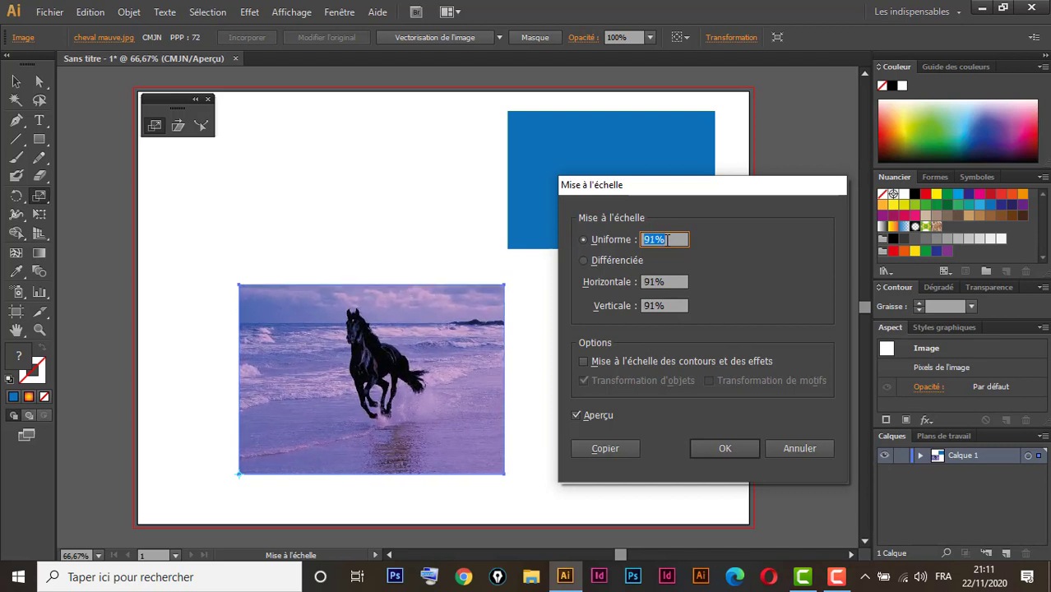
Step: Try non-uniform scaling of the horse image at 112% horizontal, varying the vertical percentage to 69% and 100%, and cancel the scaling
click(606, 258)
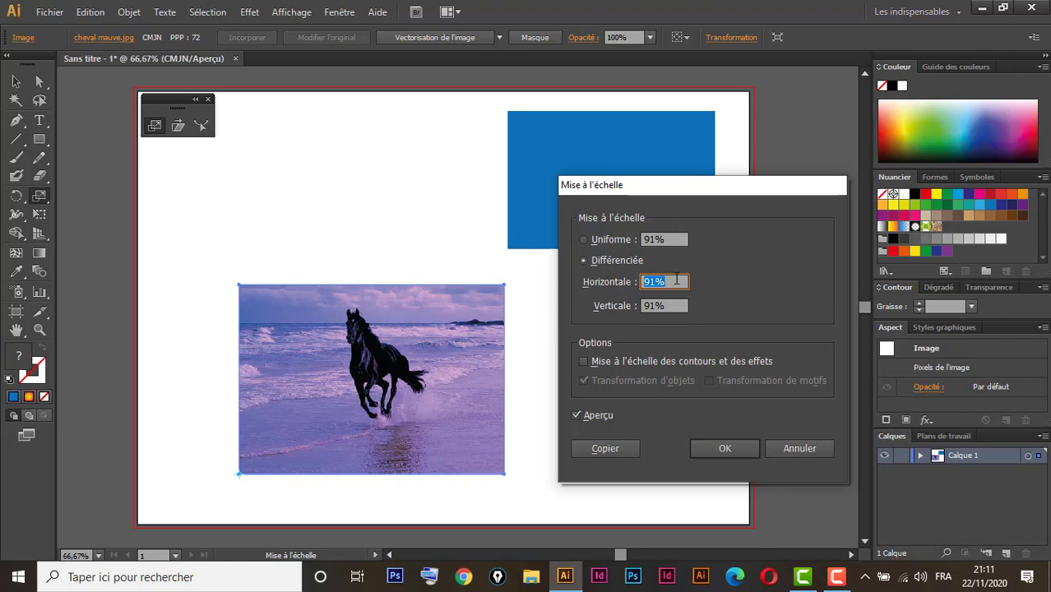
click(673, 280)
scroll(673, 281, up, 20)
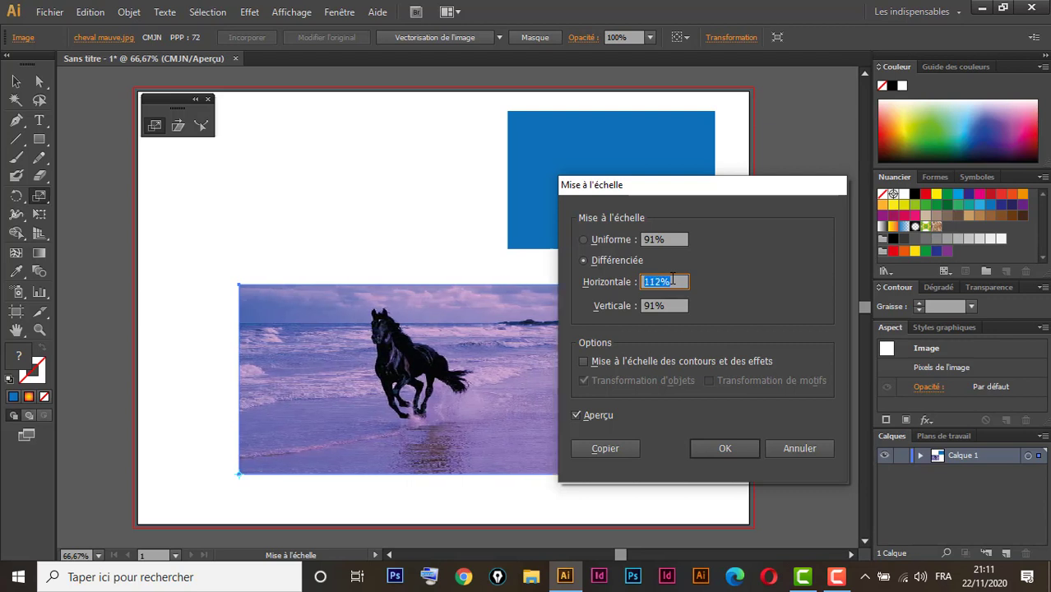
click(663, 305)
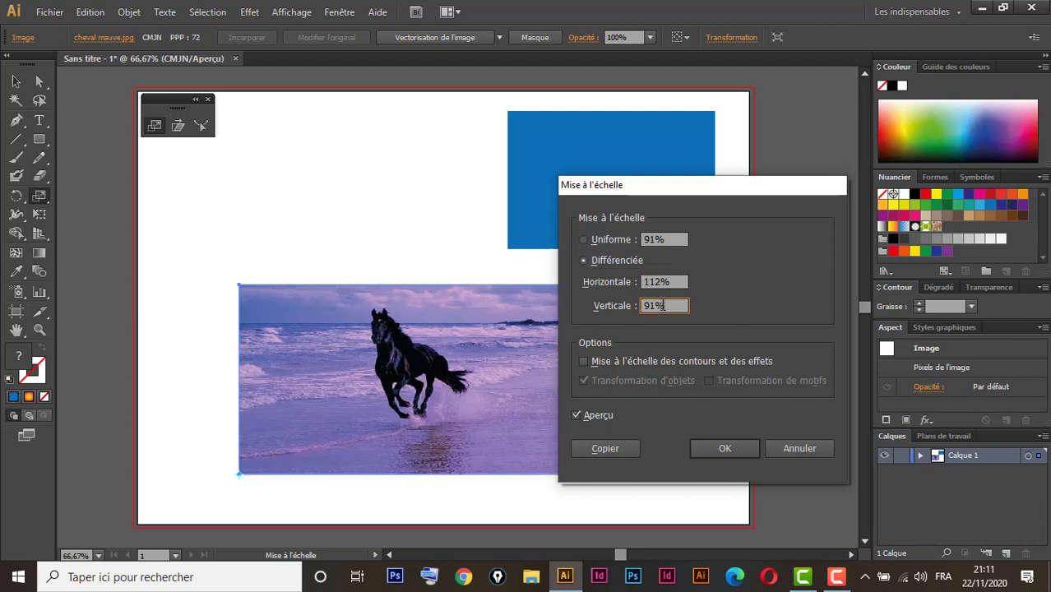
scroll(663, 305, down, 18)
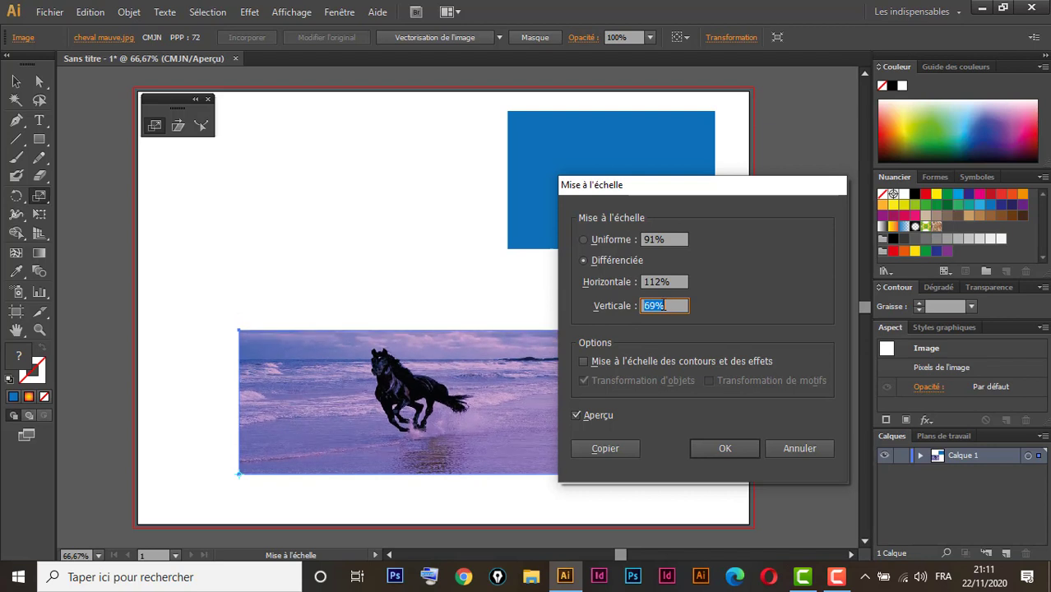
scroll(663, 305, up, 20)
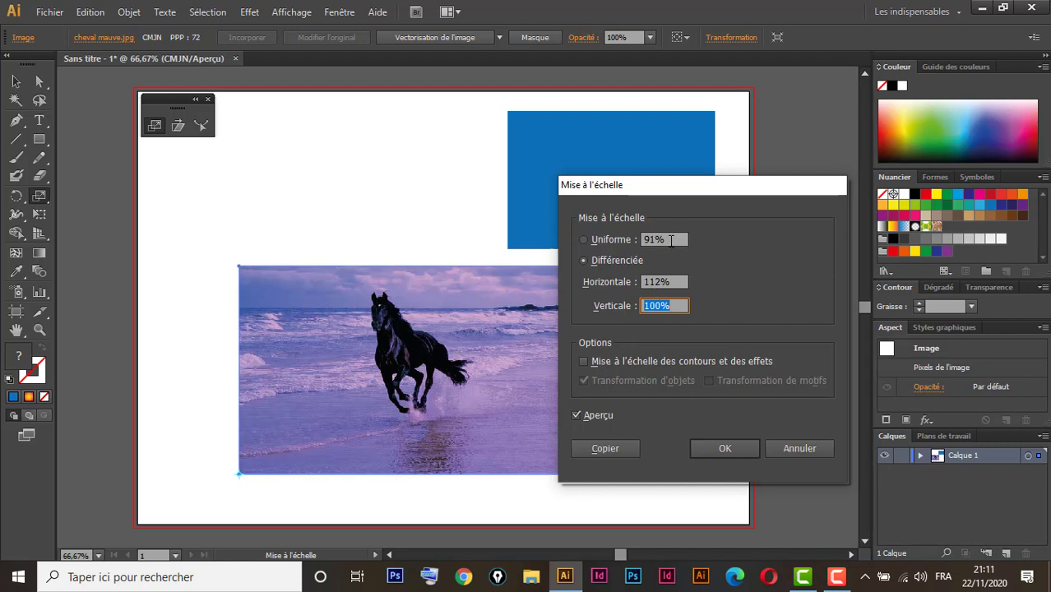
click(801, 447)
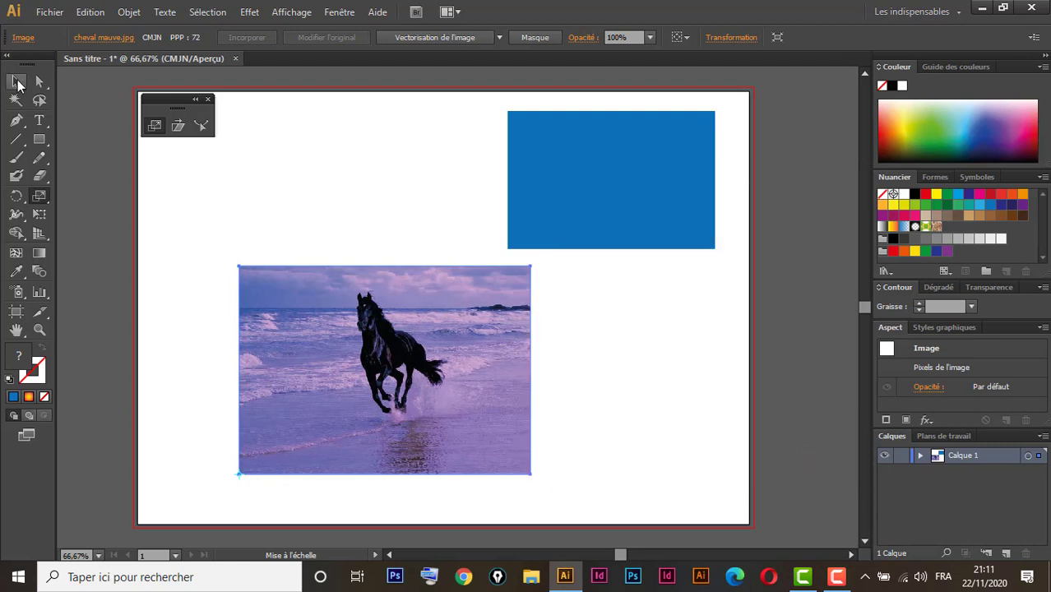
Step: Move the horse image and the blue rectangle off the artboard, just beyond its right edge
click(16, 81)
drag(471, 357, 661, 352)
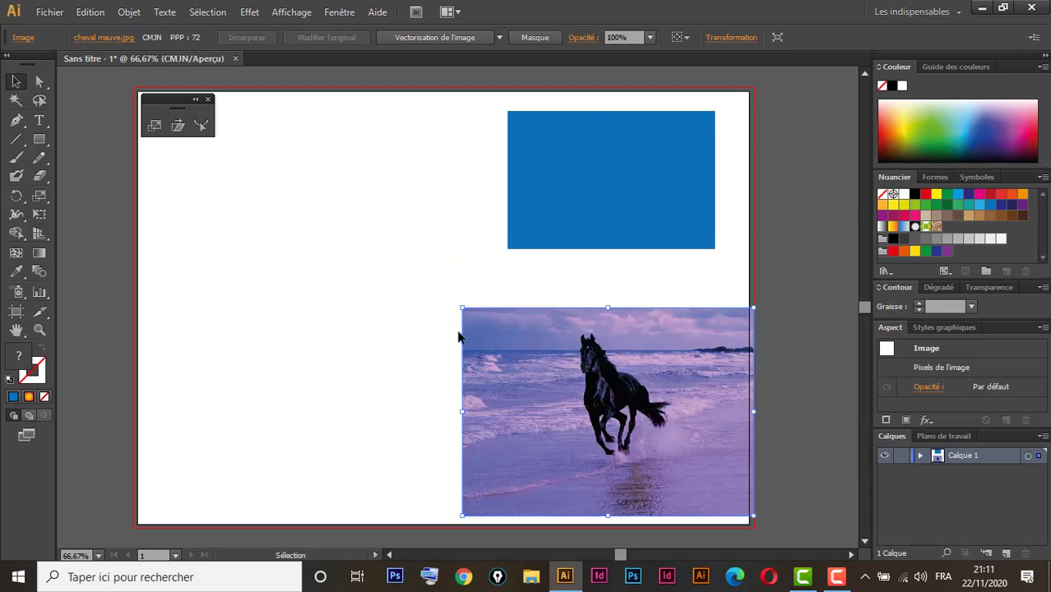
drag(487, 333, 778, 338)
drag(531, 148, 777, 181)
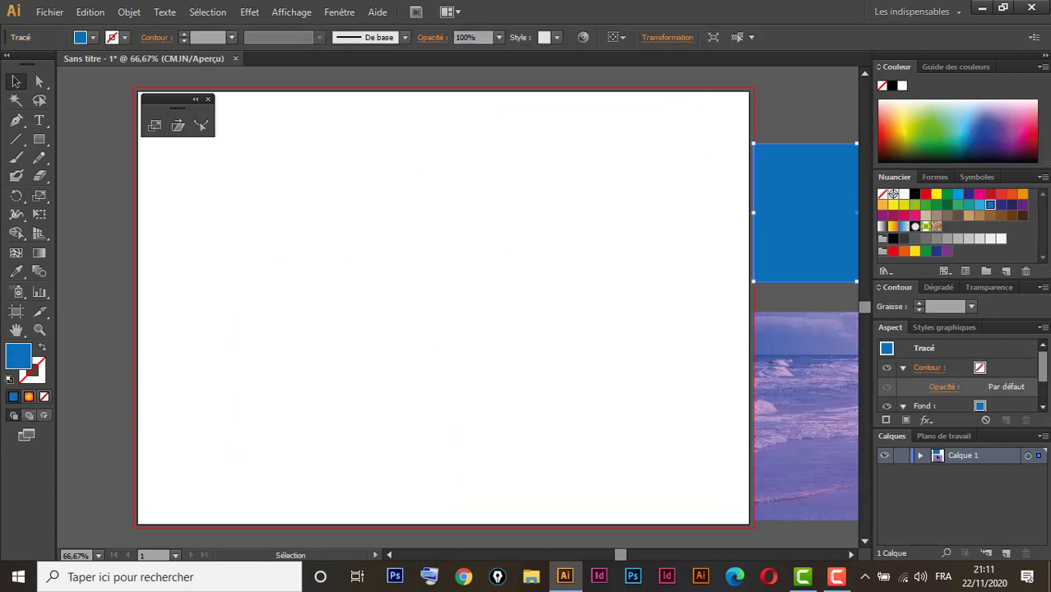
Step: Draw a narrow vertical ellipse in the artboard's left half and move it closer to the centre
click(41, 143)
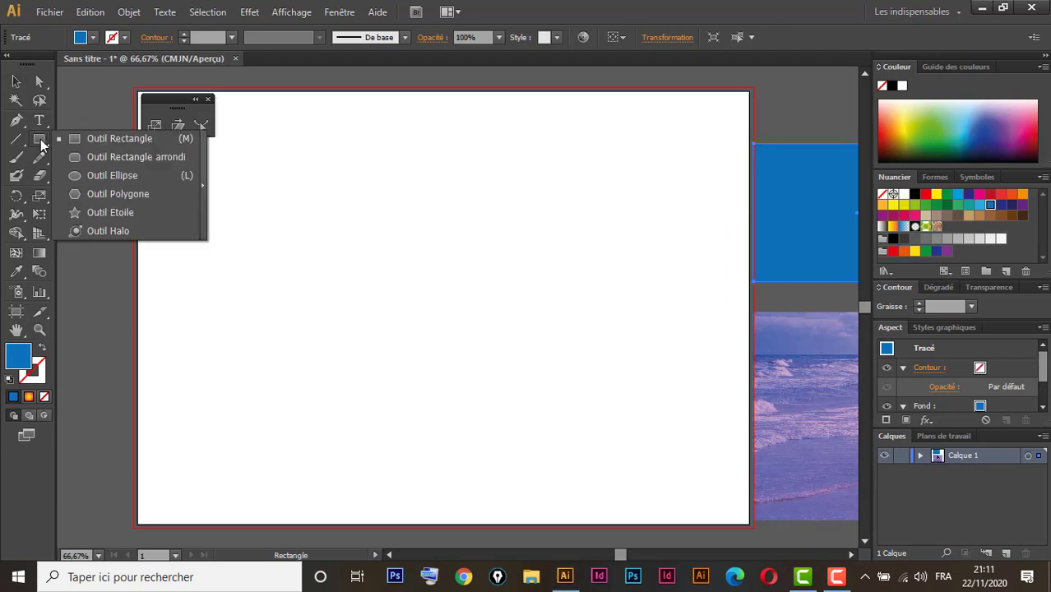
click(108, 175)
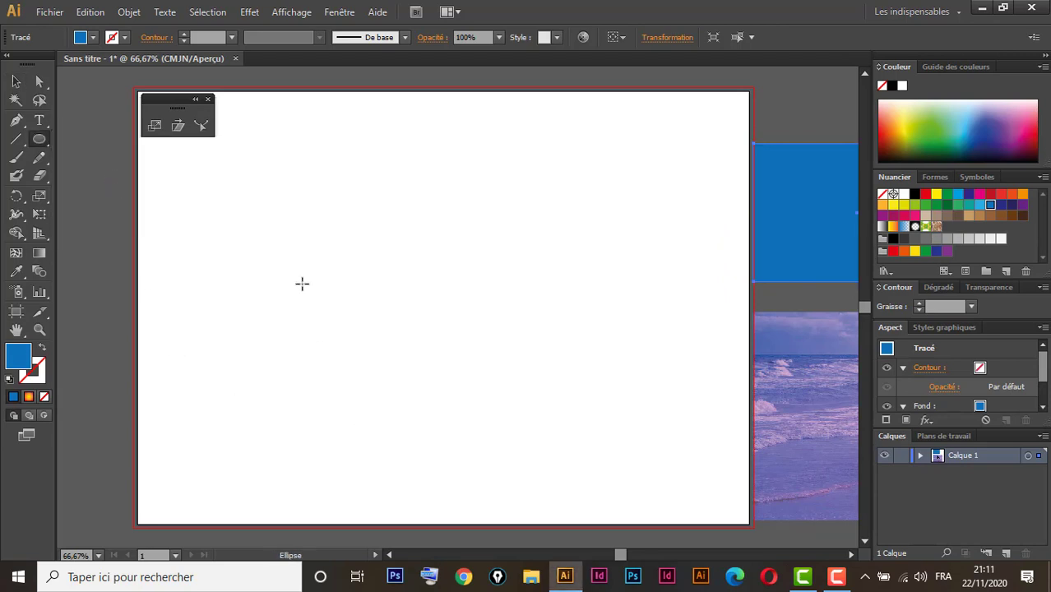
drag(278, 286, 297, 400)
click(17, 83)
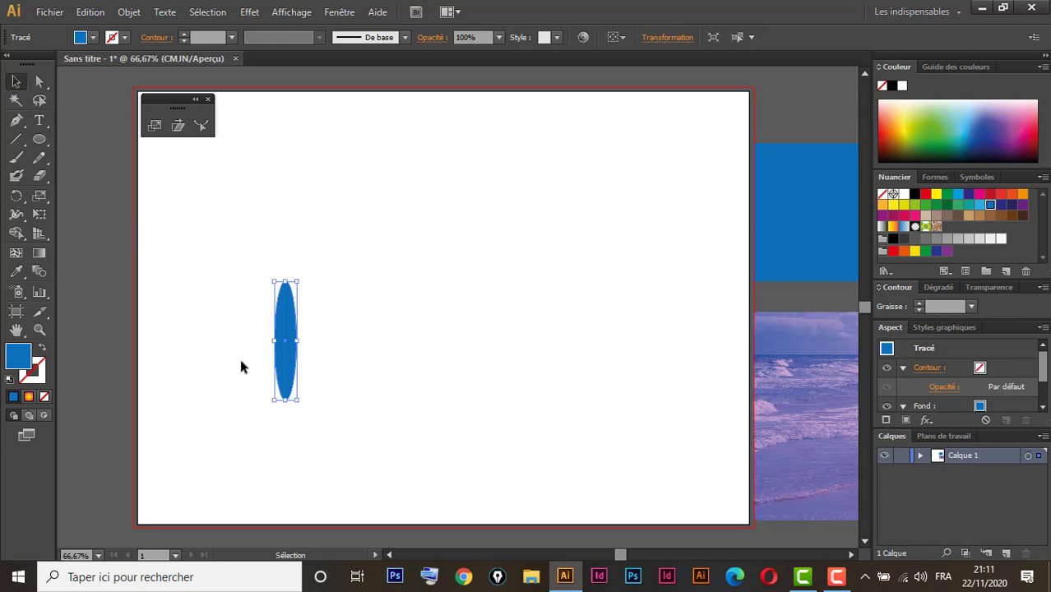
drag(288, 327, 364, 298)
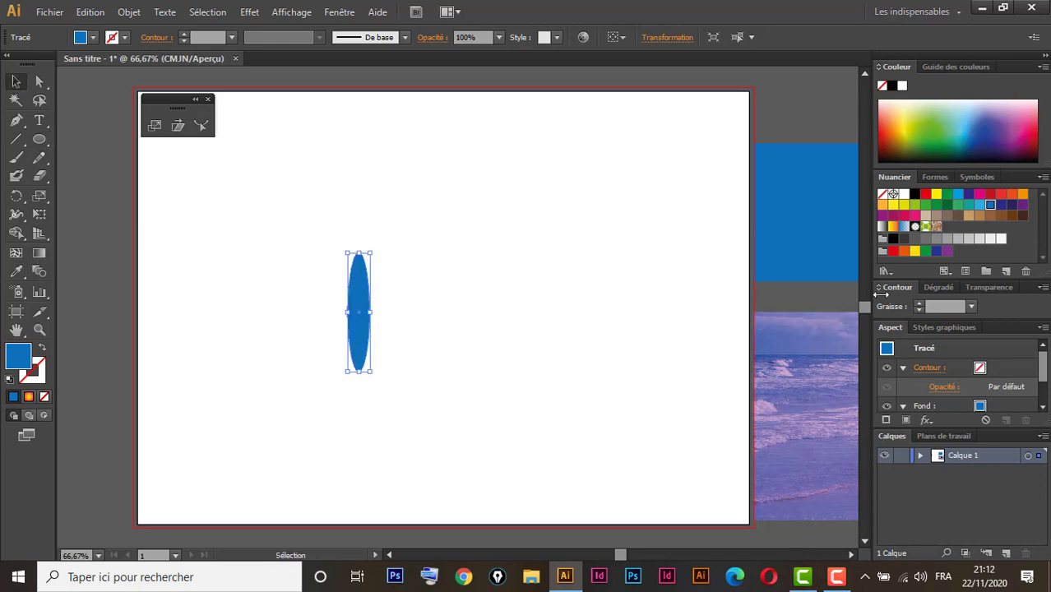
Step: Fill the ellipse with a linear gradient from violet to light green, placing the violet stop at about 44.68%
click(939, 287)
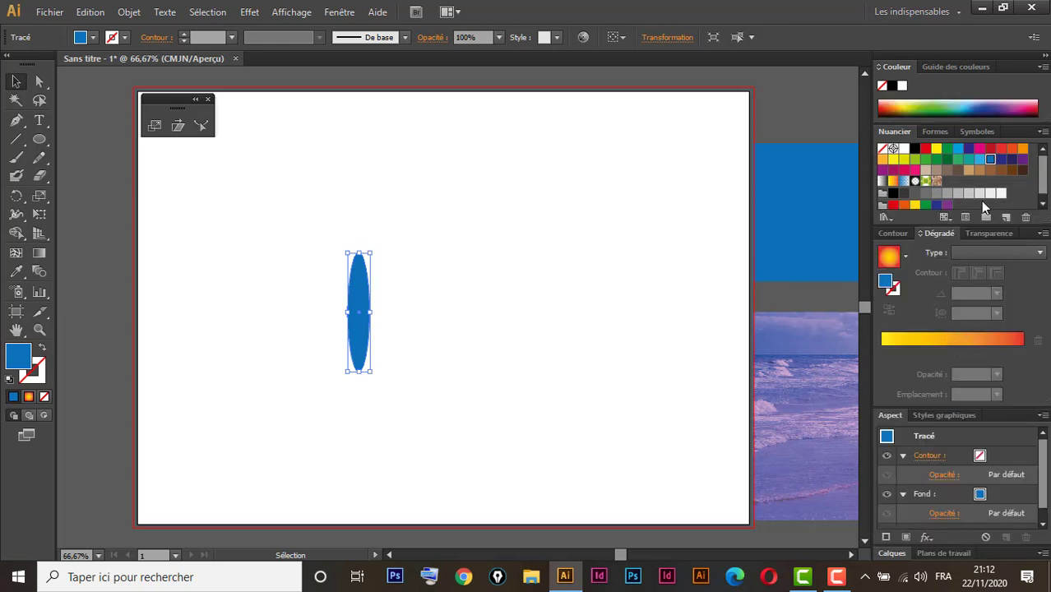
click(882, 181)
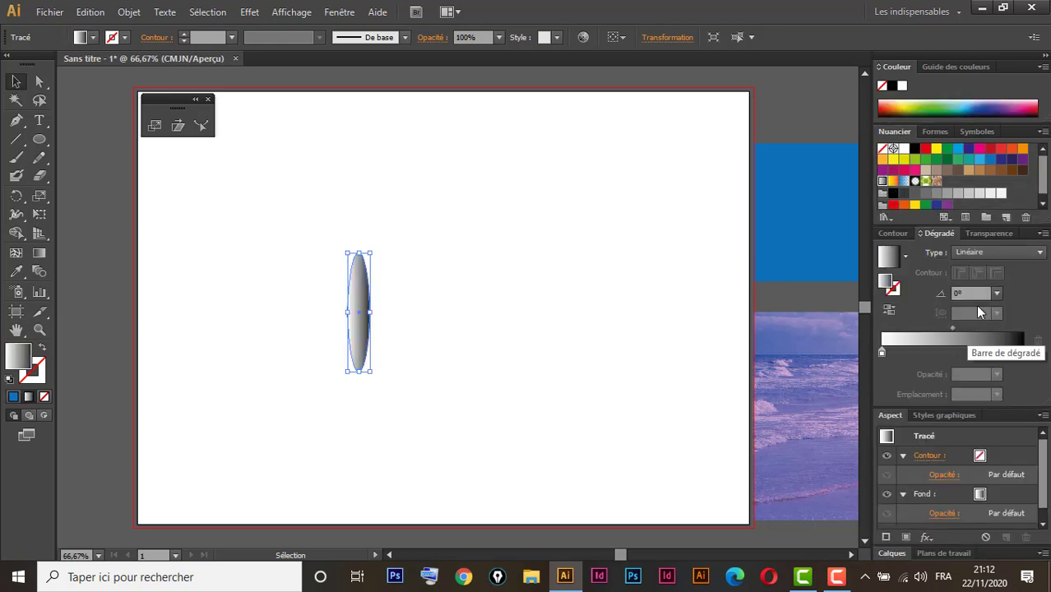
double_click(881, 353)
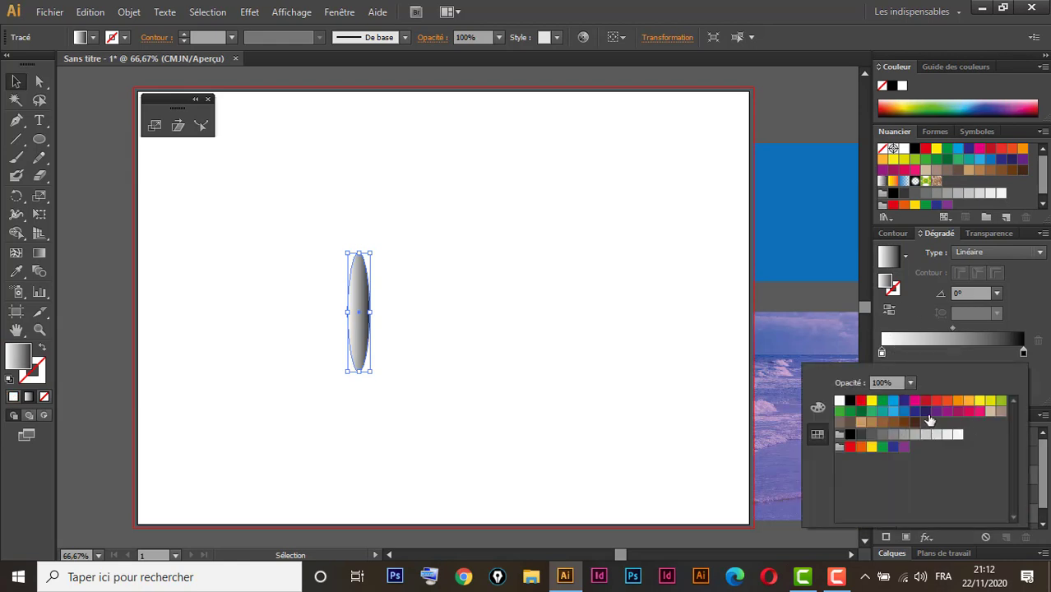
click(934, 412)
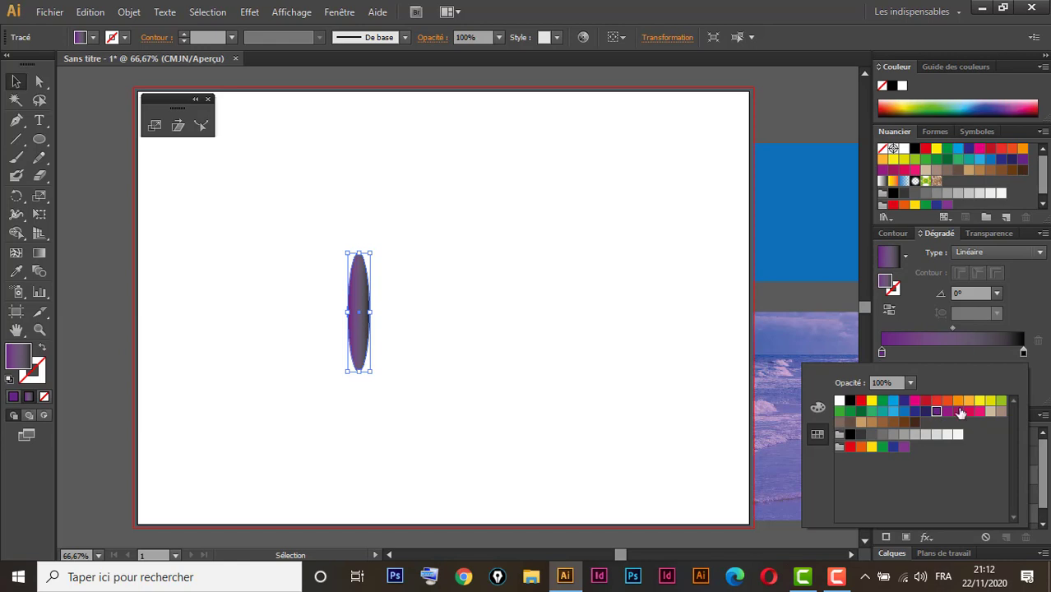
double_click(1024, 354)
click(1000, 401)
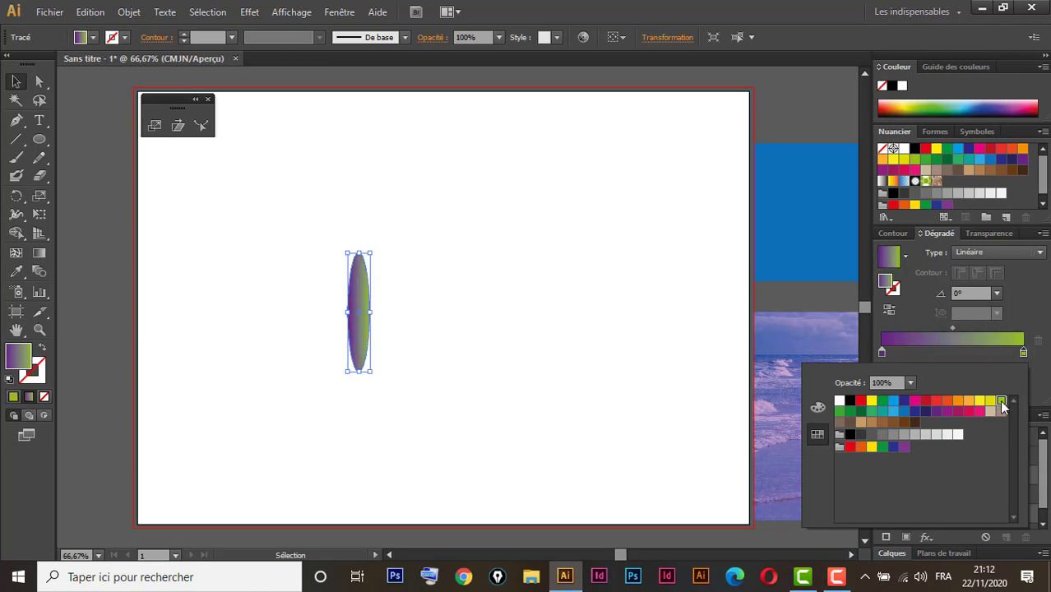
click(884, 352)
drag(884, 353, 945, 353)
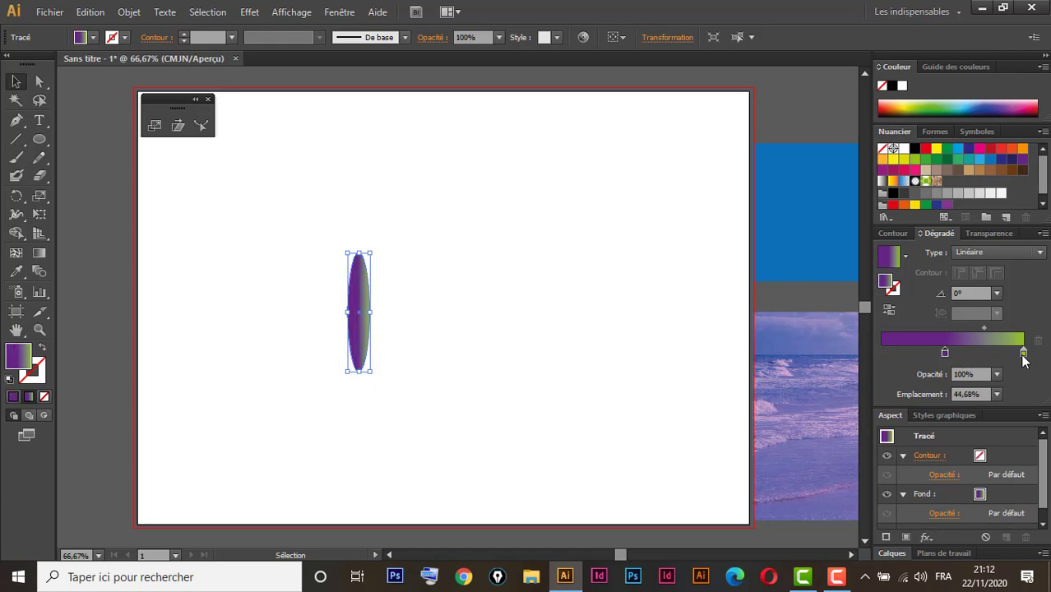
Step: Move the gradient's green stop to about 52.13% and shift the ellipse slightly up and left
drag(1023, 352, 953, 353)
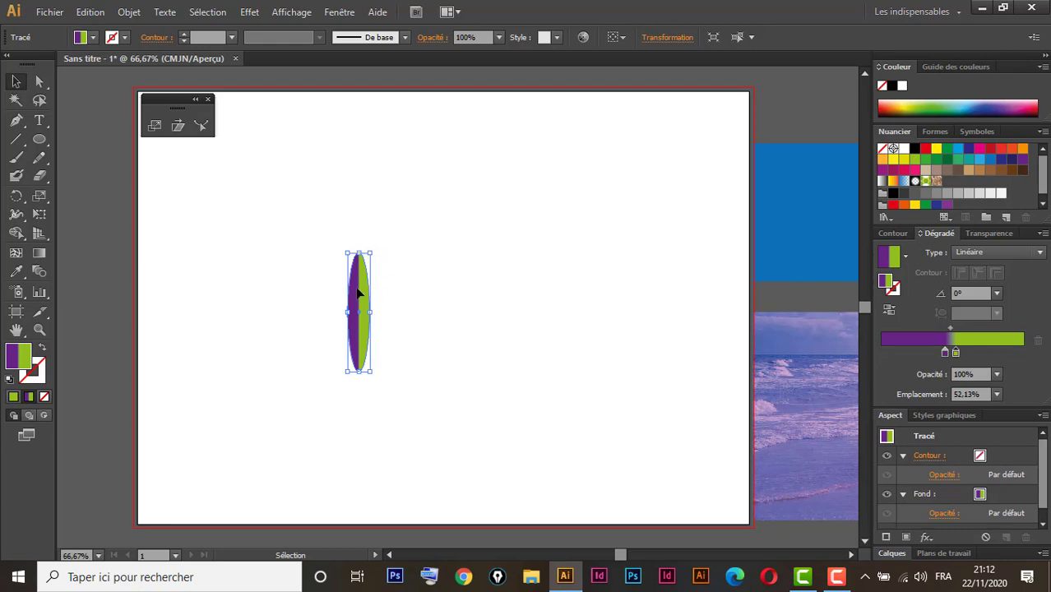
drag(360, 286, 346, 270)
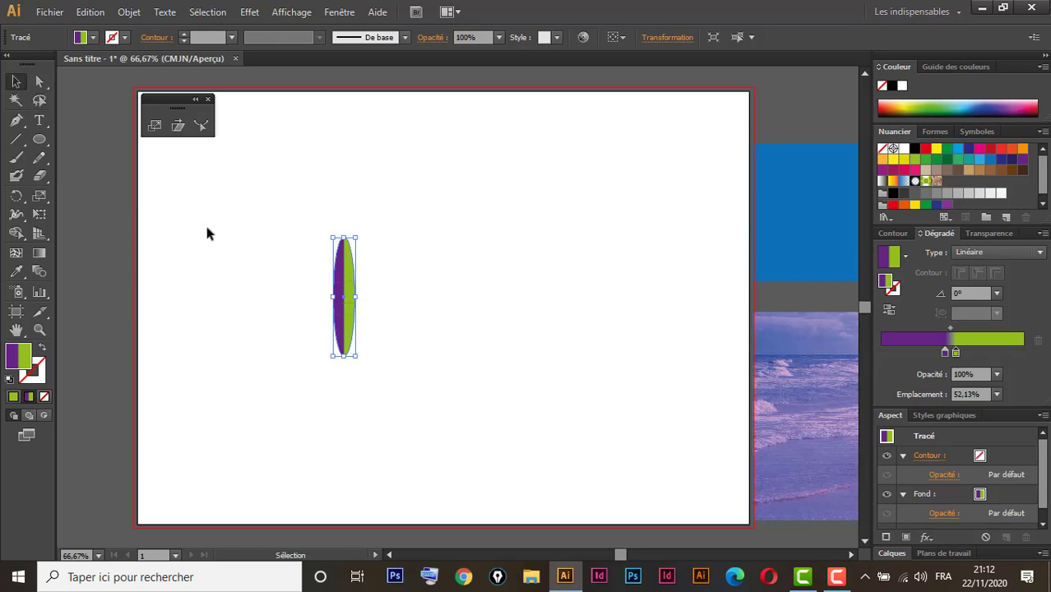
click(39, 81)
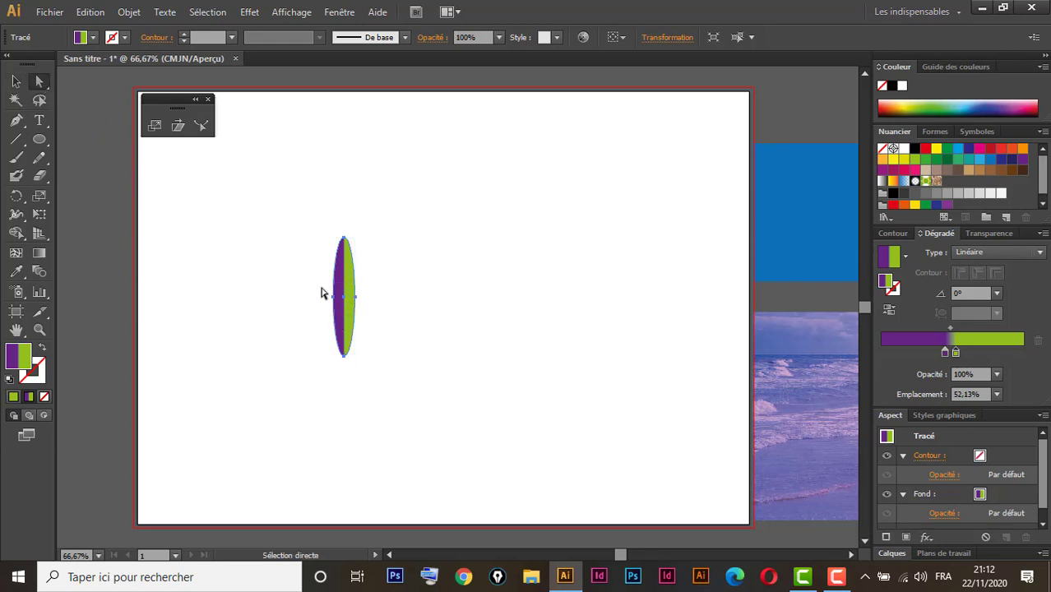
drag(345, 296, 379, 308)
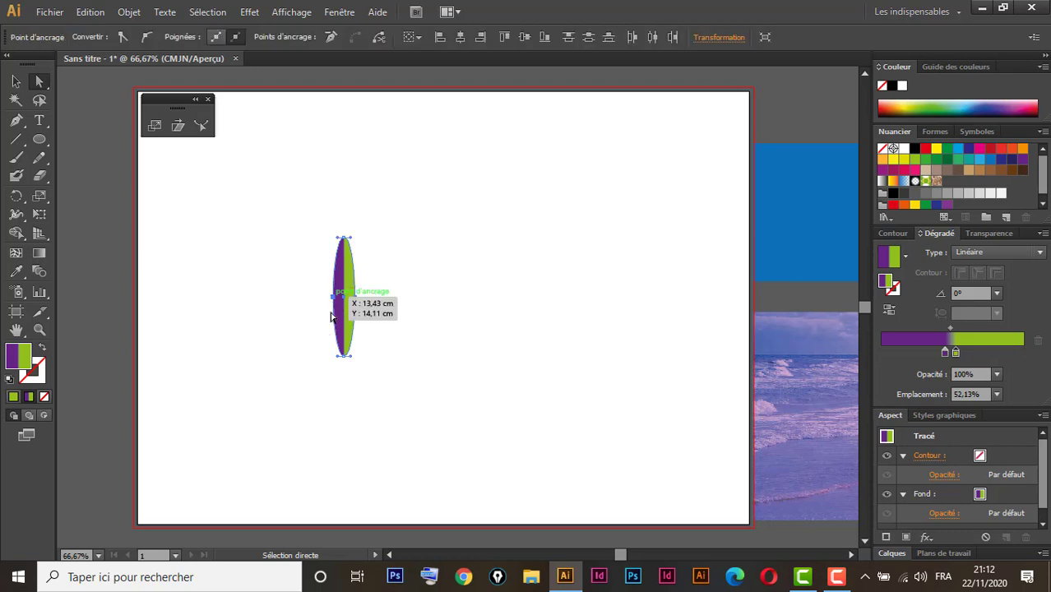
click(17, 83)
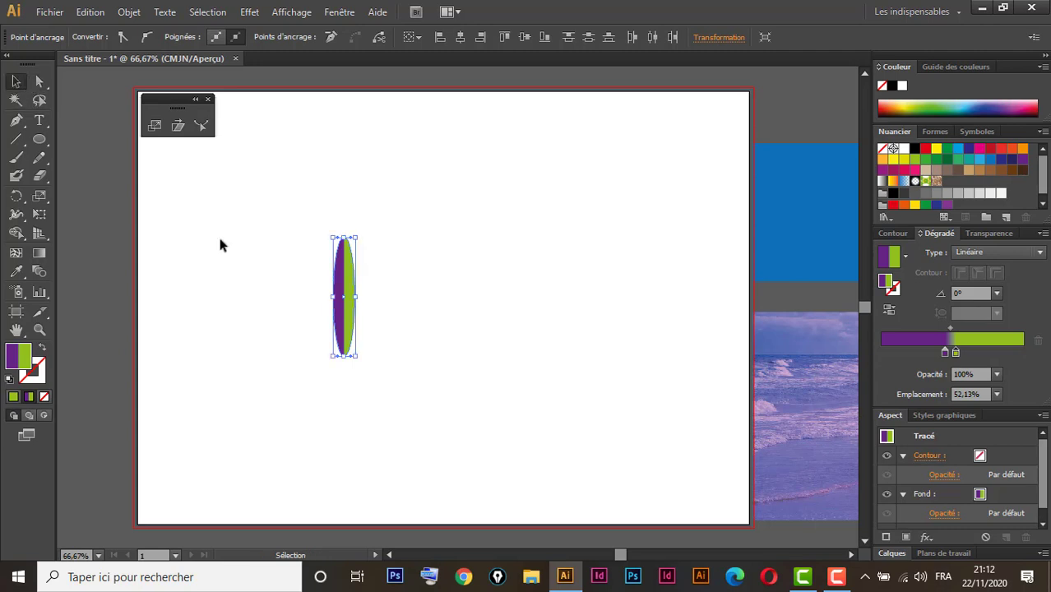
Step: Duplicate the ellipse a short distance to the right and repeat the copy to form a horizontal row of 17 overlapping ellipses
click(342, 328)
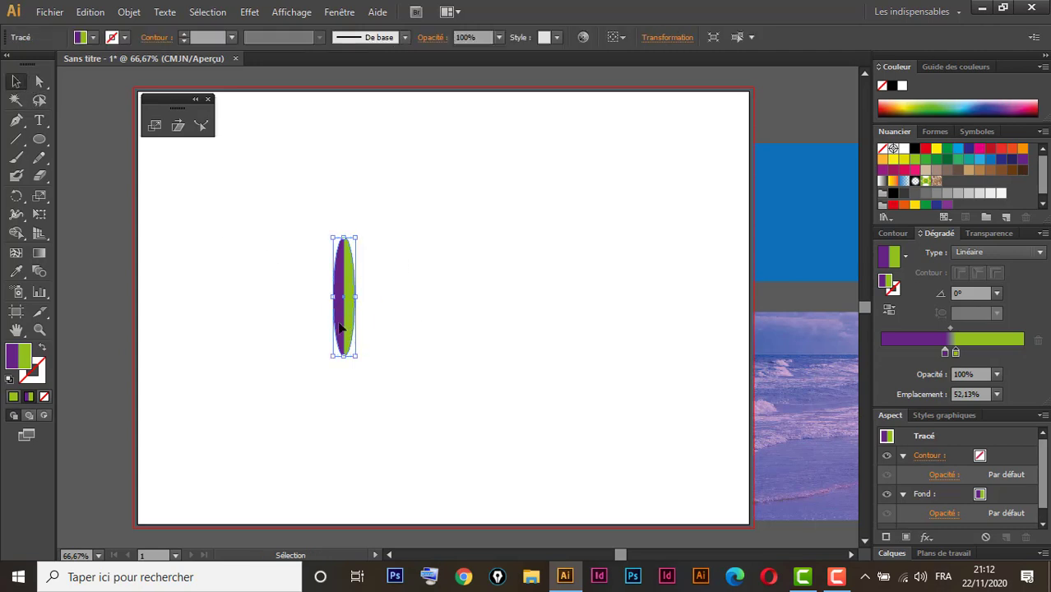
drag(342, 328, 351, 329)
key(shift)
key(ctrl+d)
key(ctrl+d)
key(ctrl+d)
key(ctrl+d)
key(ctrl+d)
key(ctrl+d)
key(ctrl+d)
key(ctrl+d)
key(ctrl+d)
key(ctrl+d)
key(ctrl+d)
key(ctrl+d)
key(ctrl+d)
key(ctrl+d)
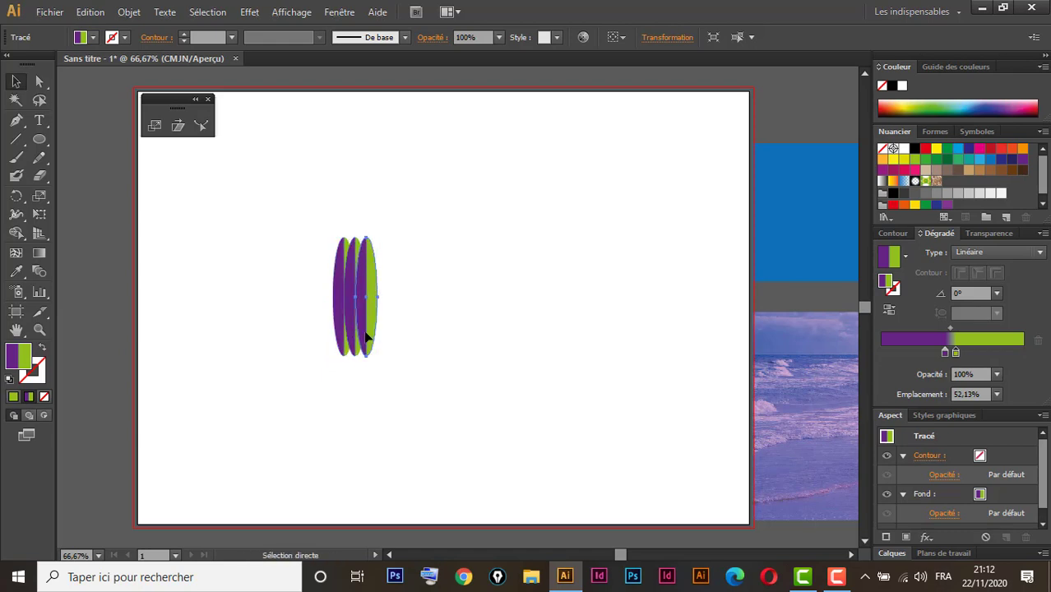
key(ctrl+d)
key(ctrl+d)
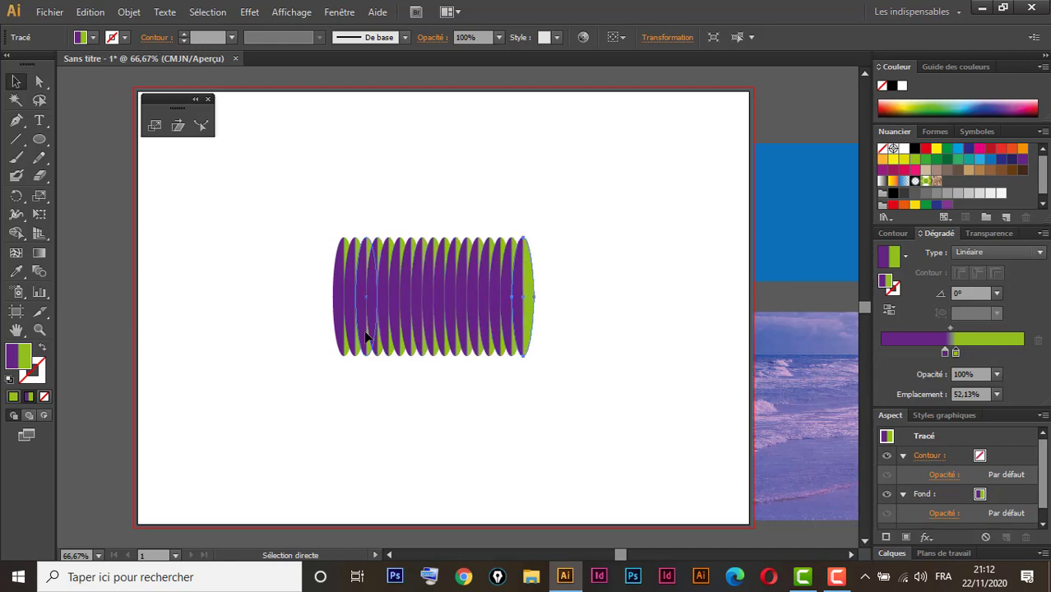
Step: Directly select only the middle anchor points of all the ellipses across the row
click(37, 82)
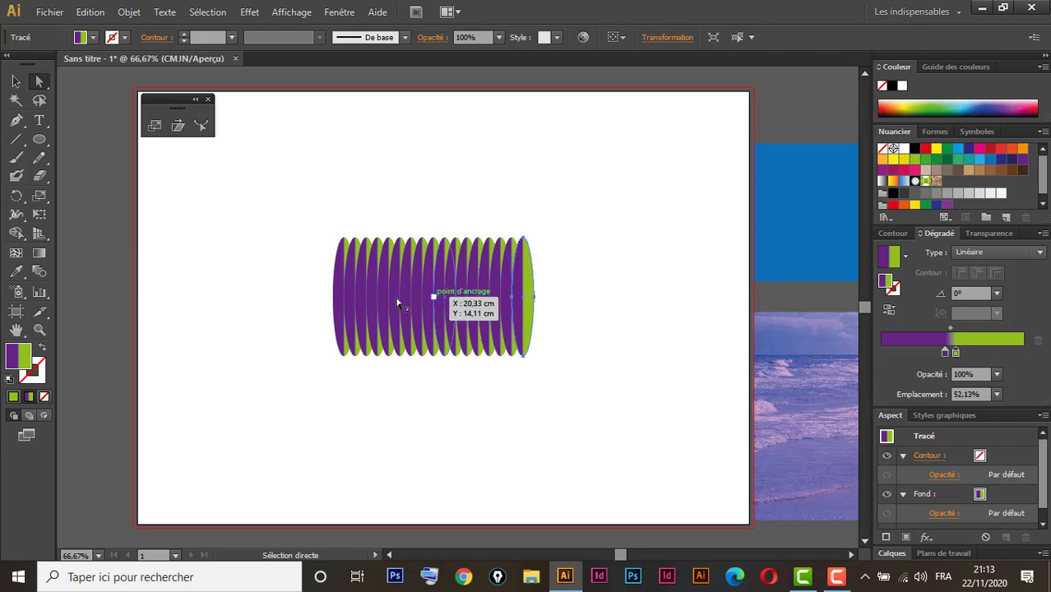
drag(321, 291, 547, 315)
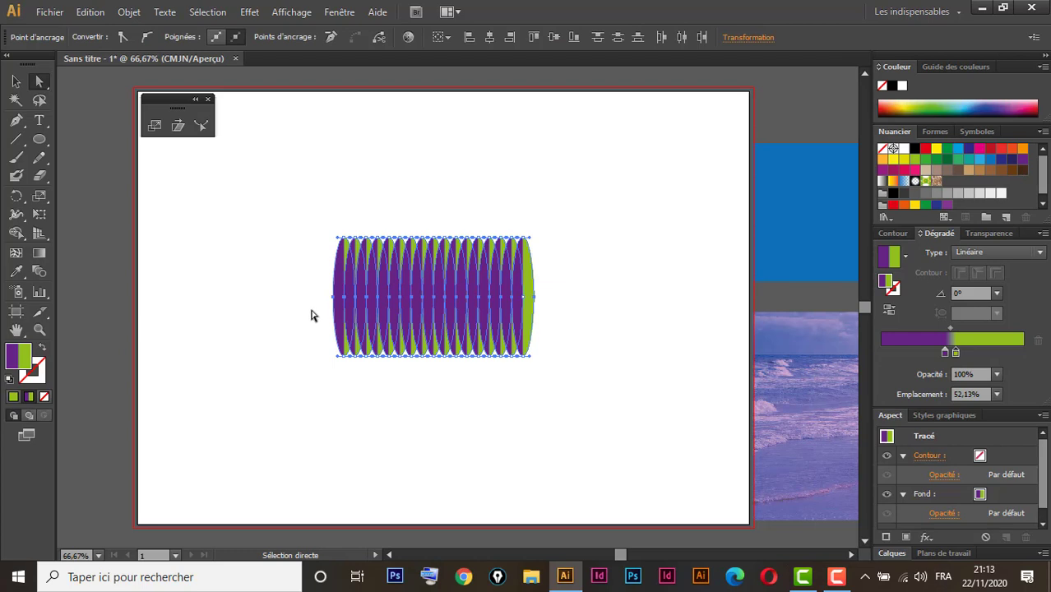
drag(311, 315, 566, 340)
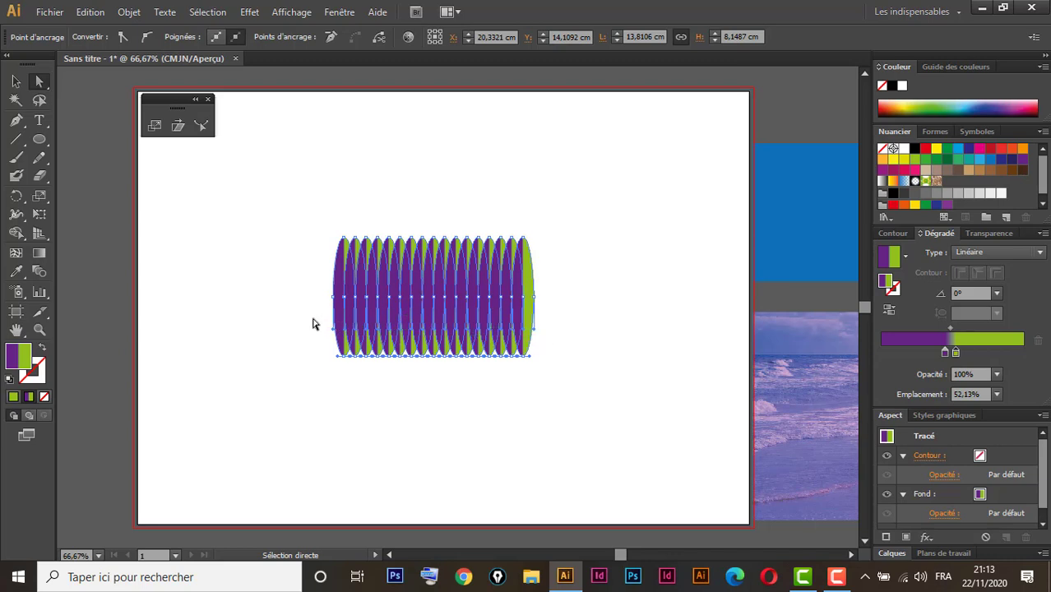
drag(313, 320, 556, 345)
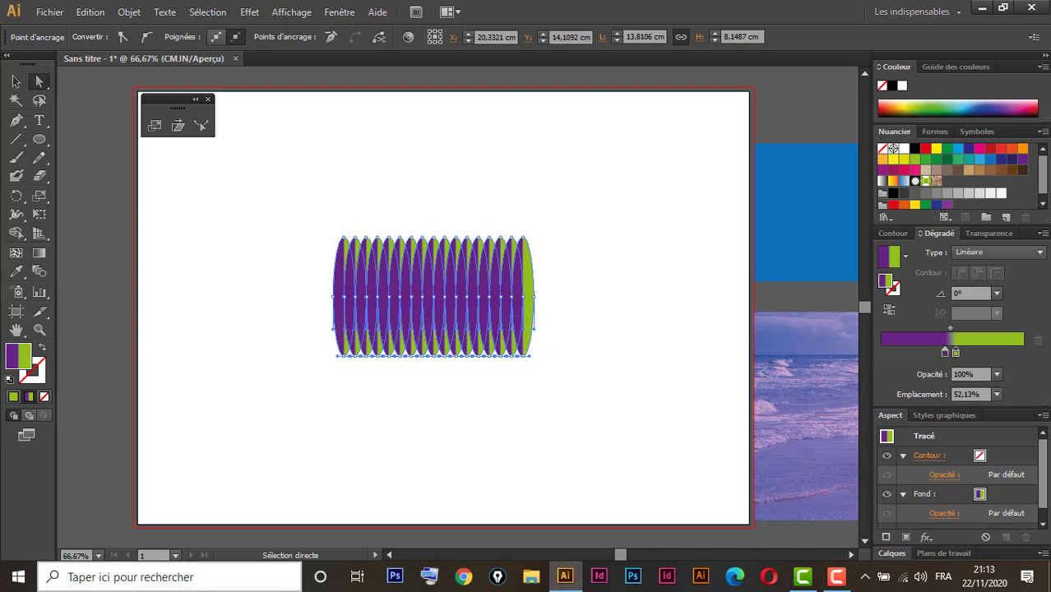
Step: Scale the selected middle anchor points freehand so the row becomes a palm-like shape about 12.28 cm high, and deselect it
click(155, 126)
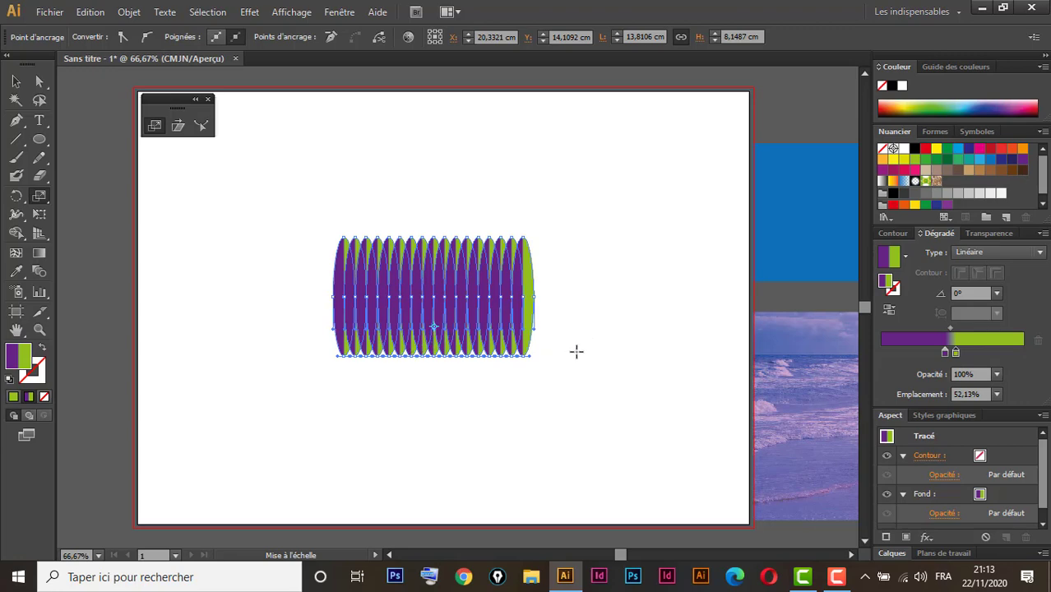
drag(575, 349, 455, 101)
click(16, 82)
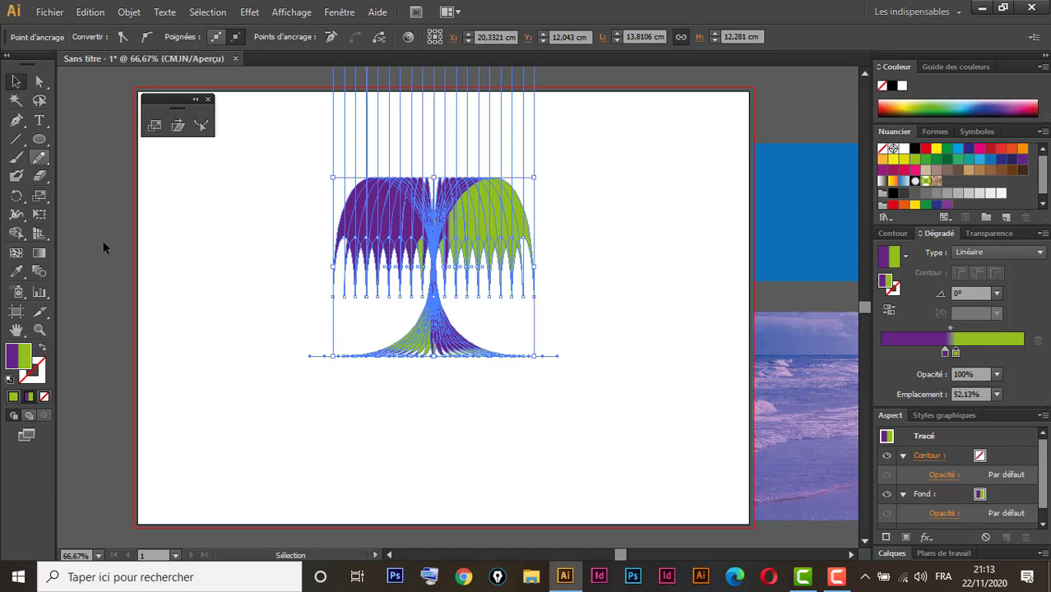
click(185, 427)
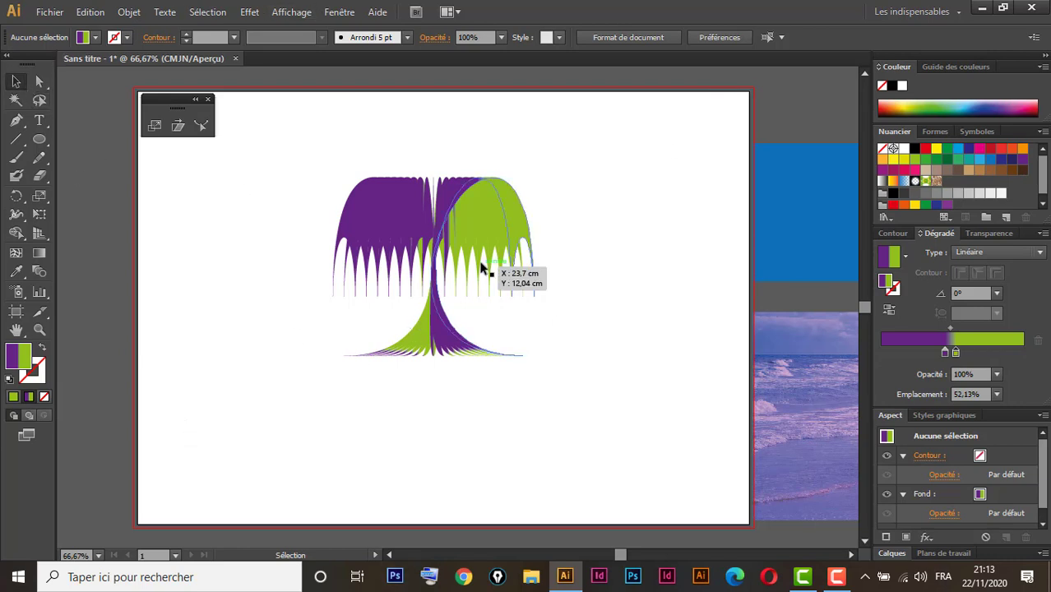
Step: Group all the deformed ellipses and move the group off the artboard, beyond its left edge
drag(646, 198, 288, 353)
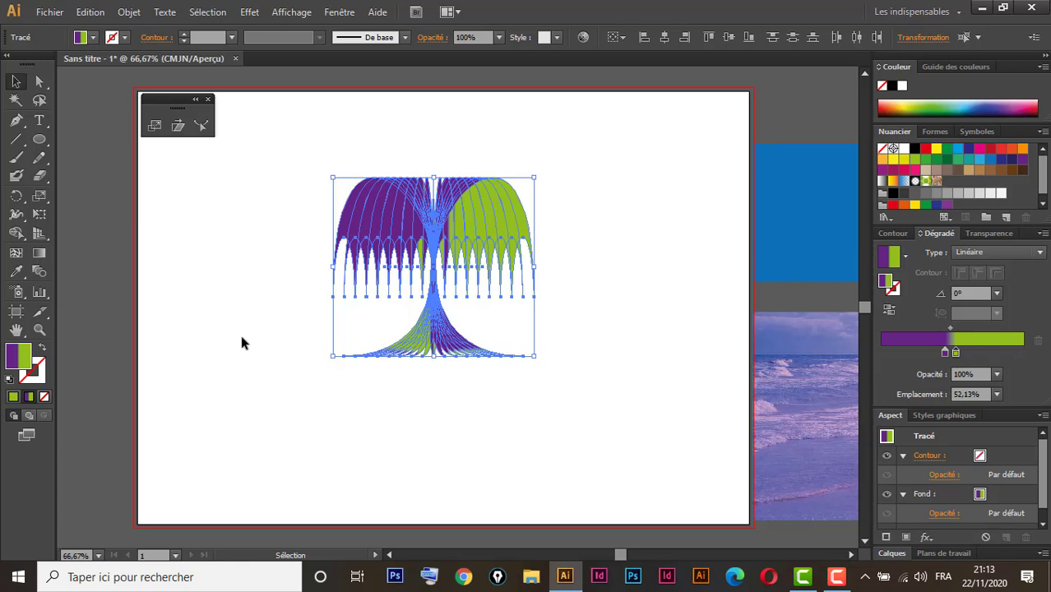
key(ctrl+g)
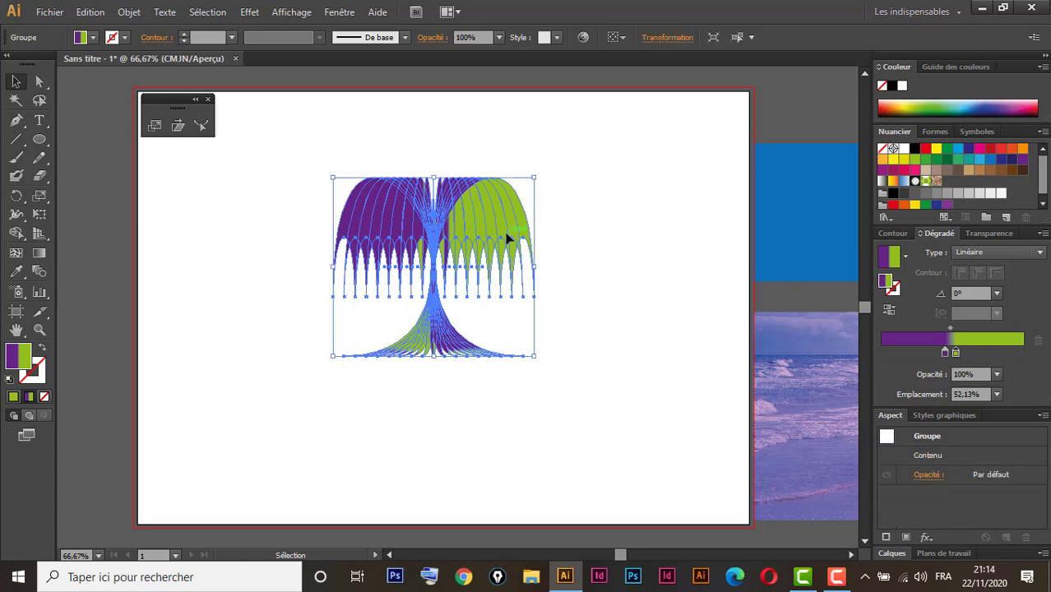
drag(507, 237, 98, 235)
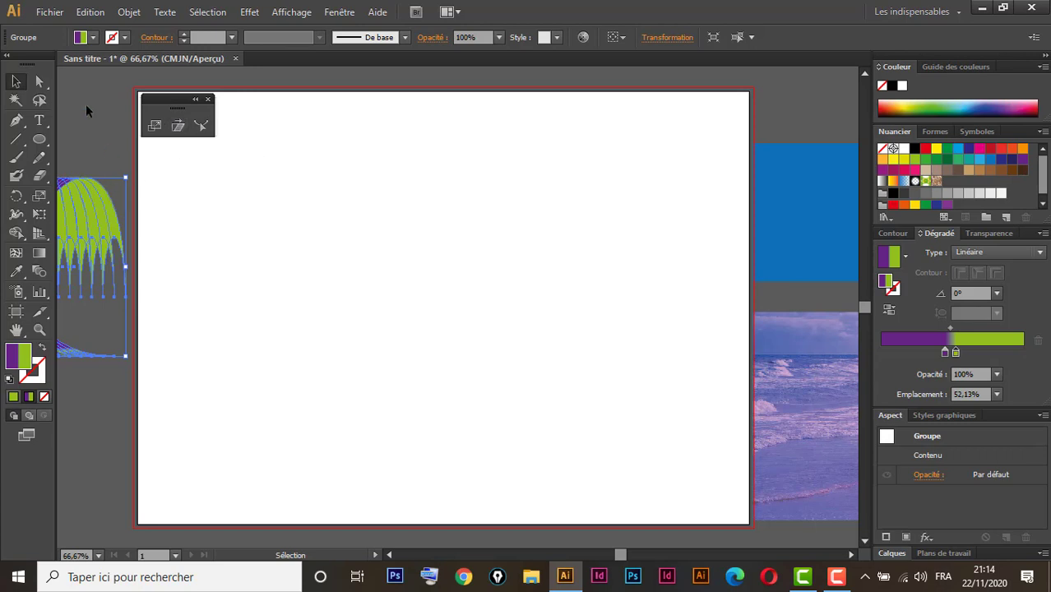
Step: Draw a large five-pointed star in the artboard's centre-left area, fill it with orange and move it slightly down
click(39, 139)
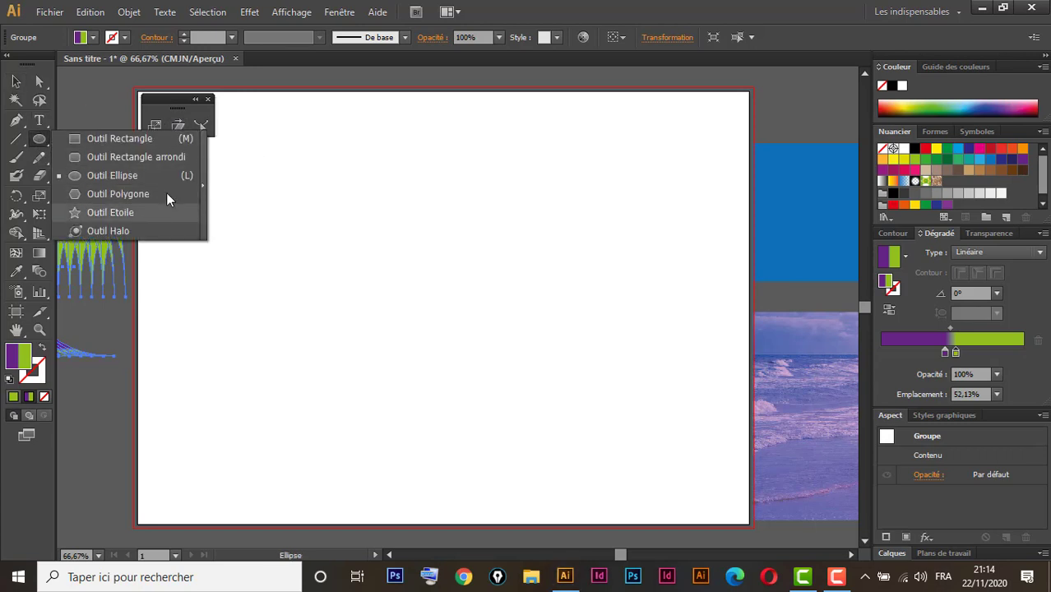
click(108, 213)
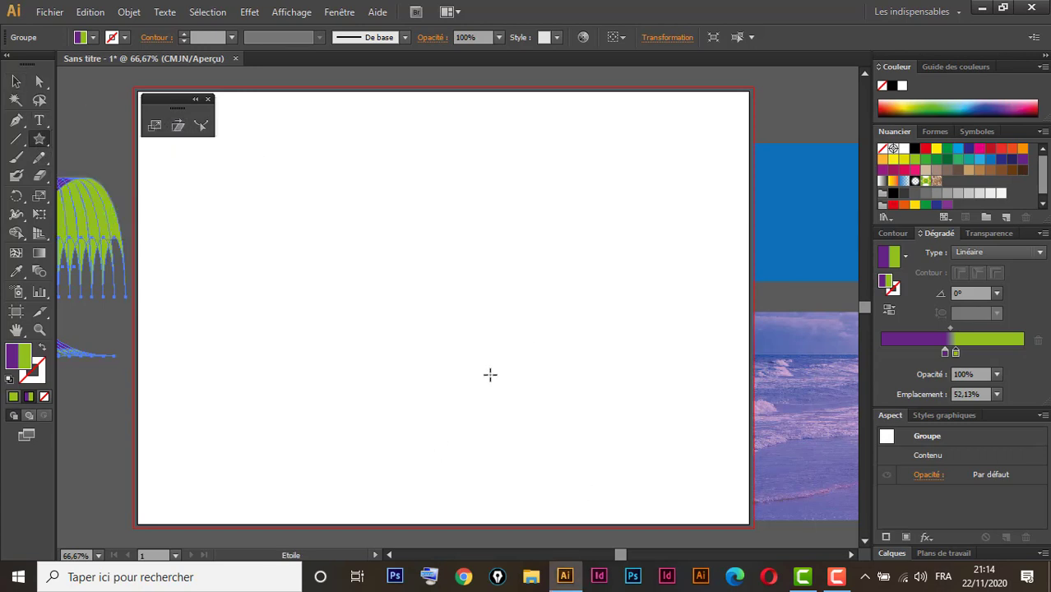
drag(395, 267, 468, 363)
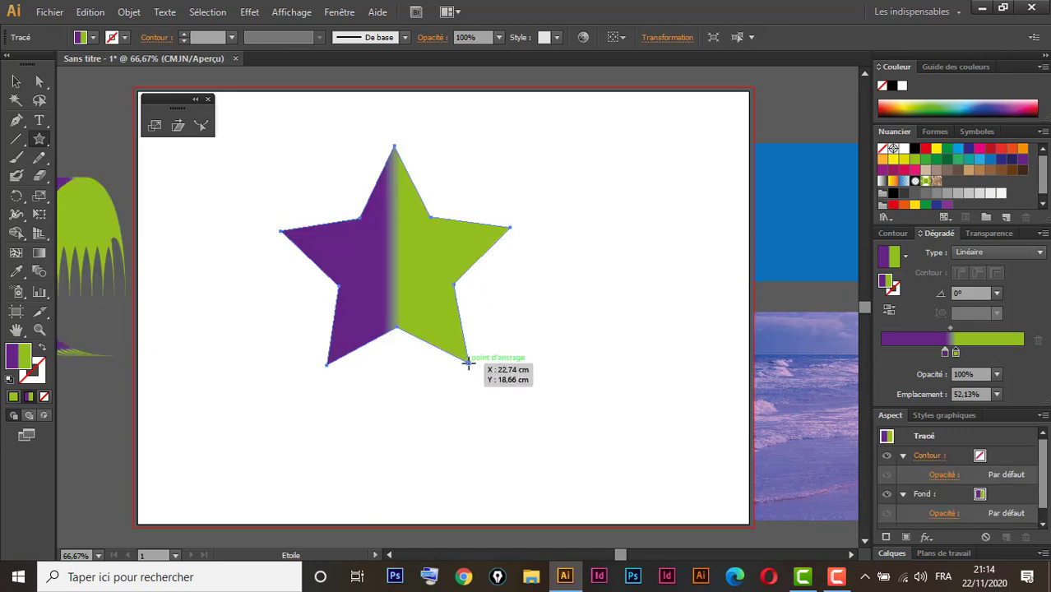
click(1022, 151)
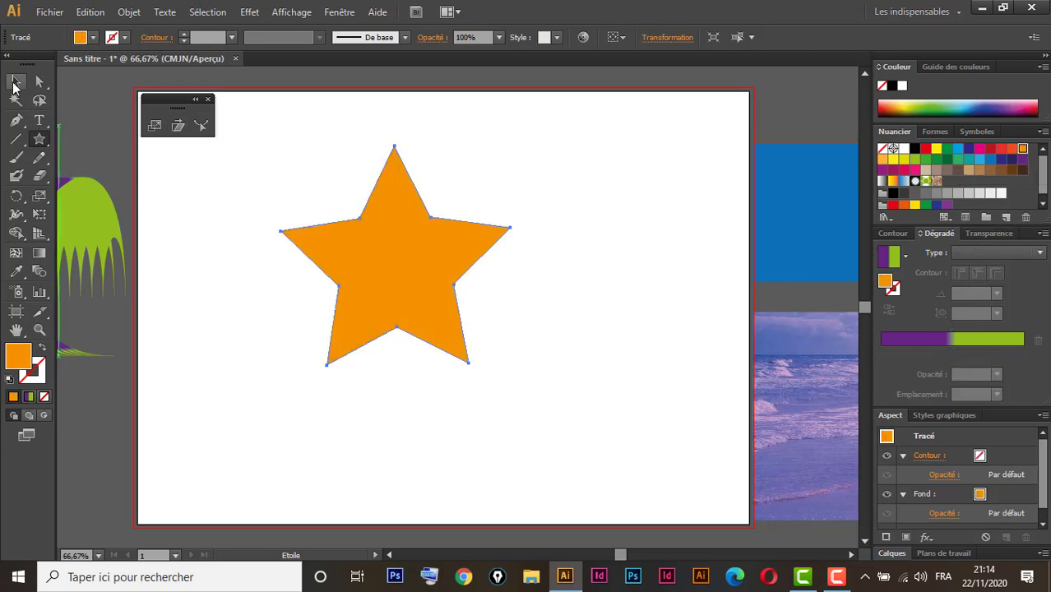
click(15, 82)
drag(413, 296, 414, 342)
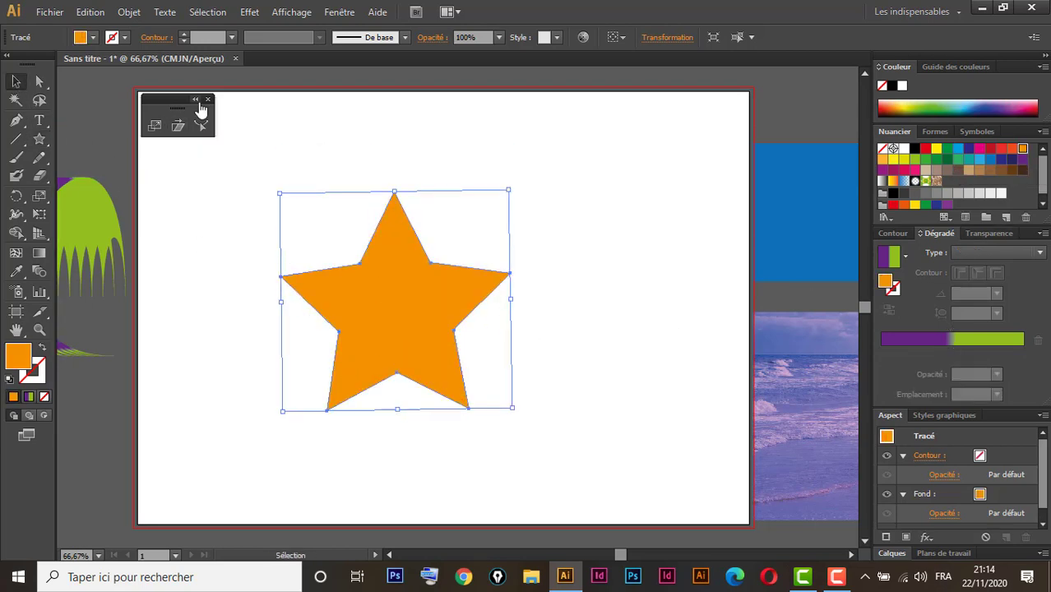
Step: Shear the orange star freehand in both directions about its centre, and delete it
click(179, 126)
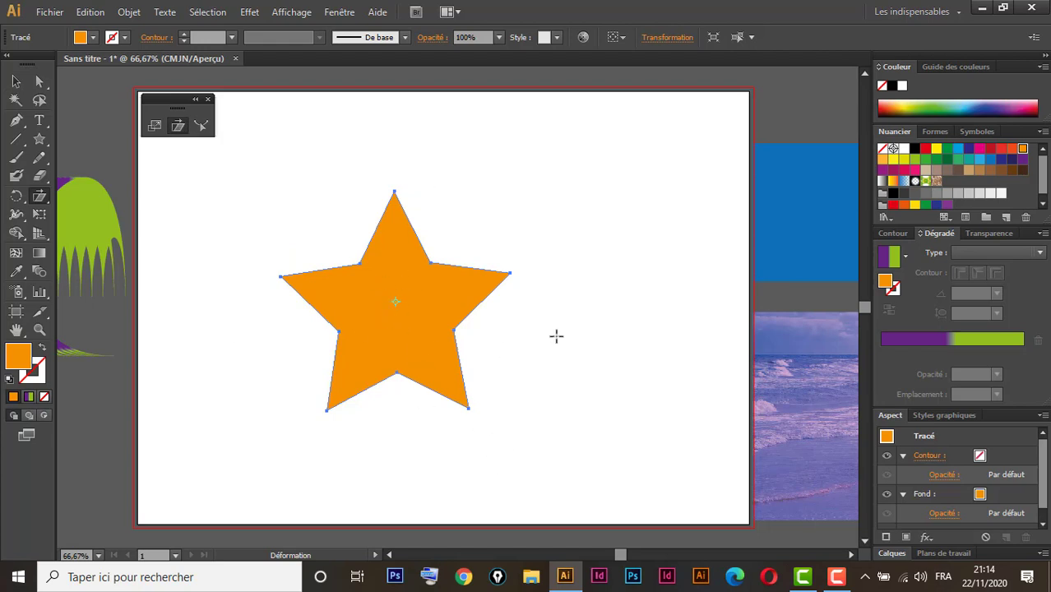
drag(556, 336, 548, 244)
drag(413, 457, 452, 427)
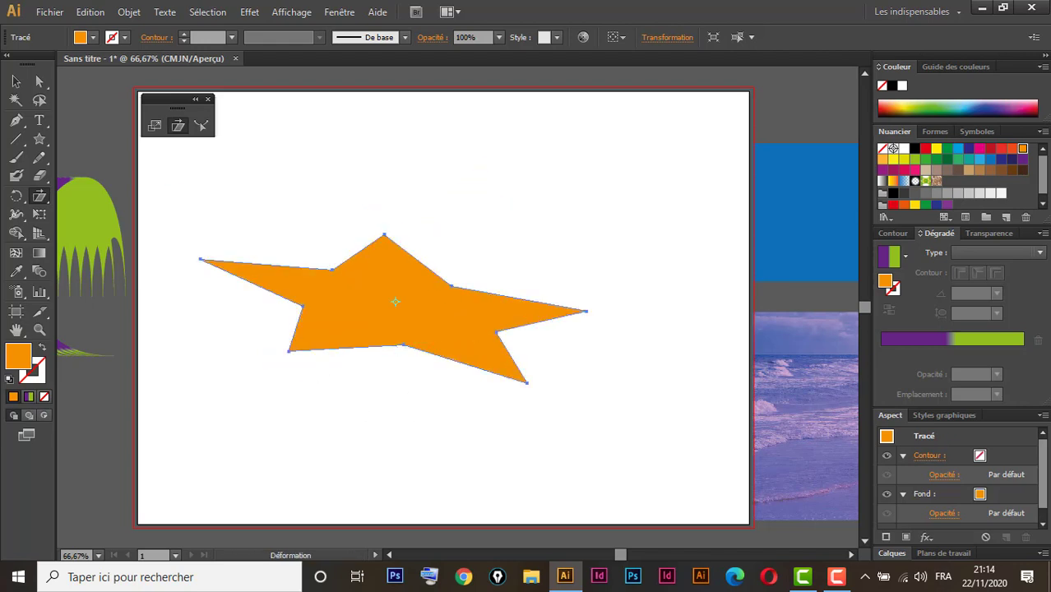
click(16, 80)
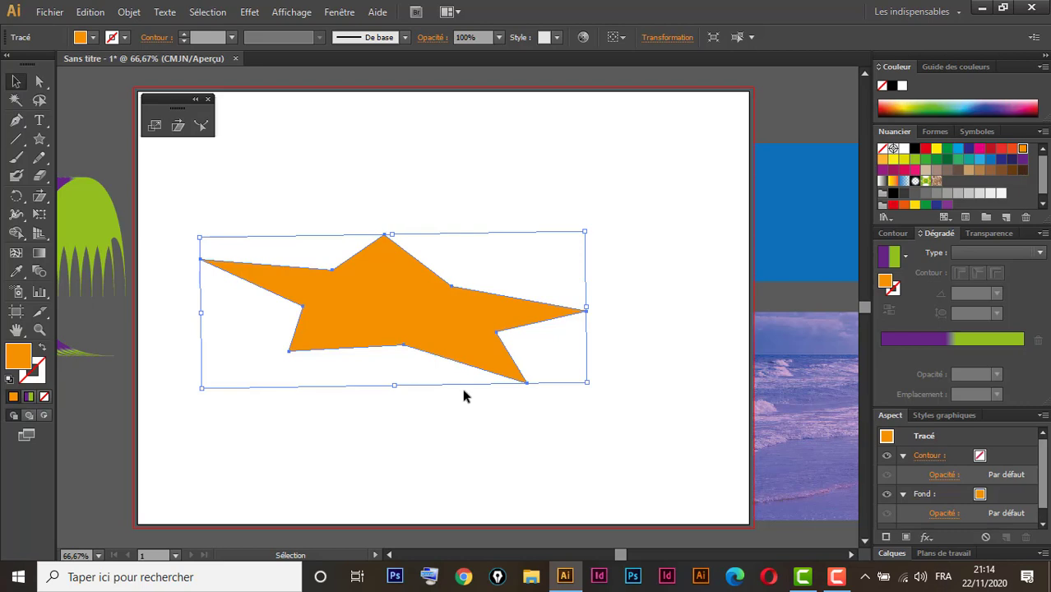
key(Delete)
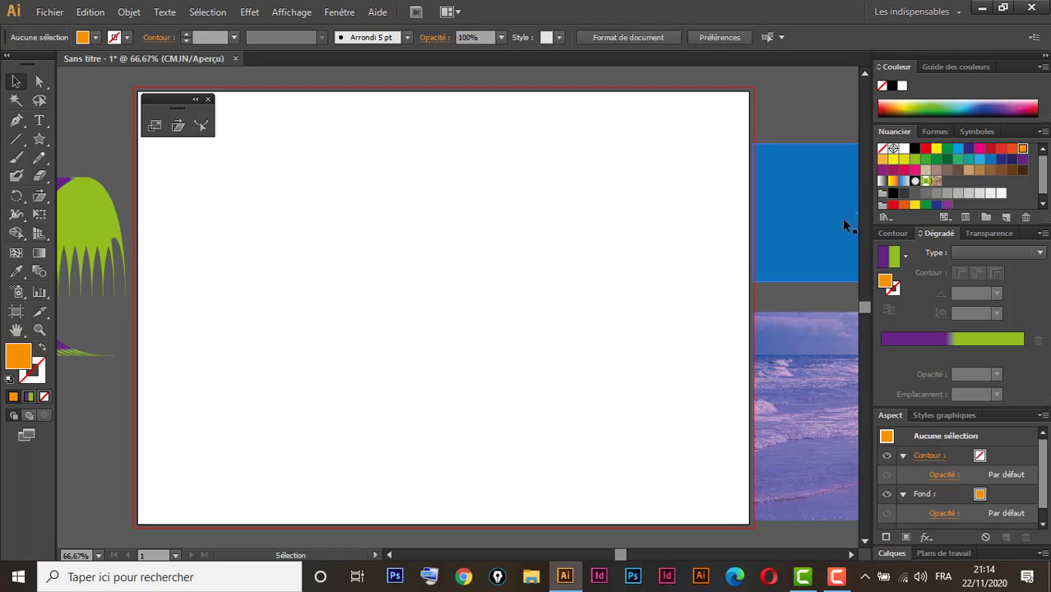
Step: Move the blue rectangle onto the artboard, try shearing it from its lower-left corner, and undo the shears
drag(784, 231, 318, 294)
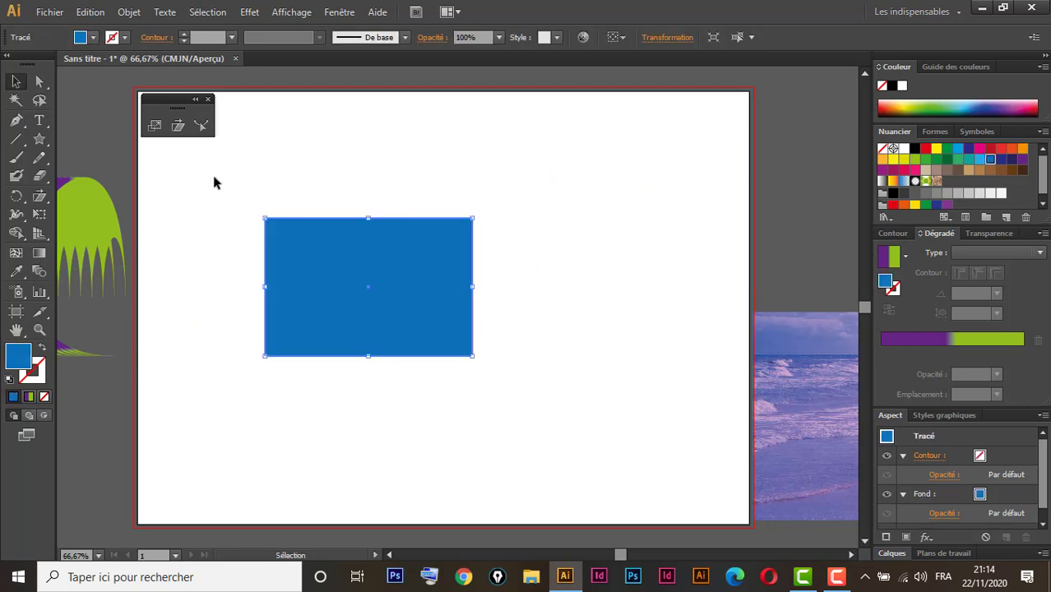
click(177, 125)
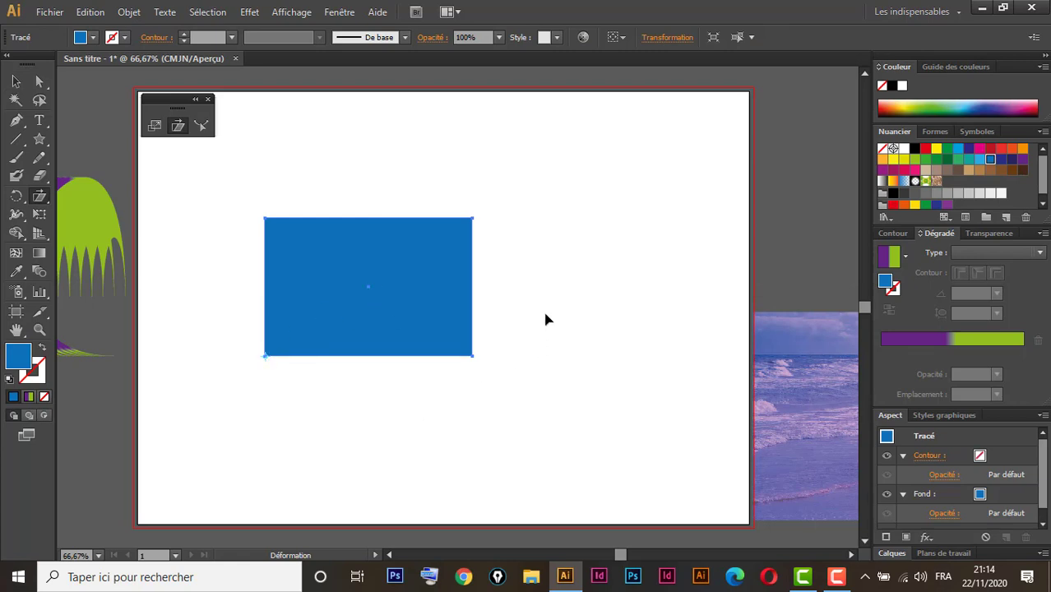
mouse_move(547, 319)
mouse_down()
mouse_move(539, 350)
mouse_move(550, 296)
mouse_move(546, 319)
mouse_up()
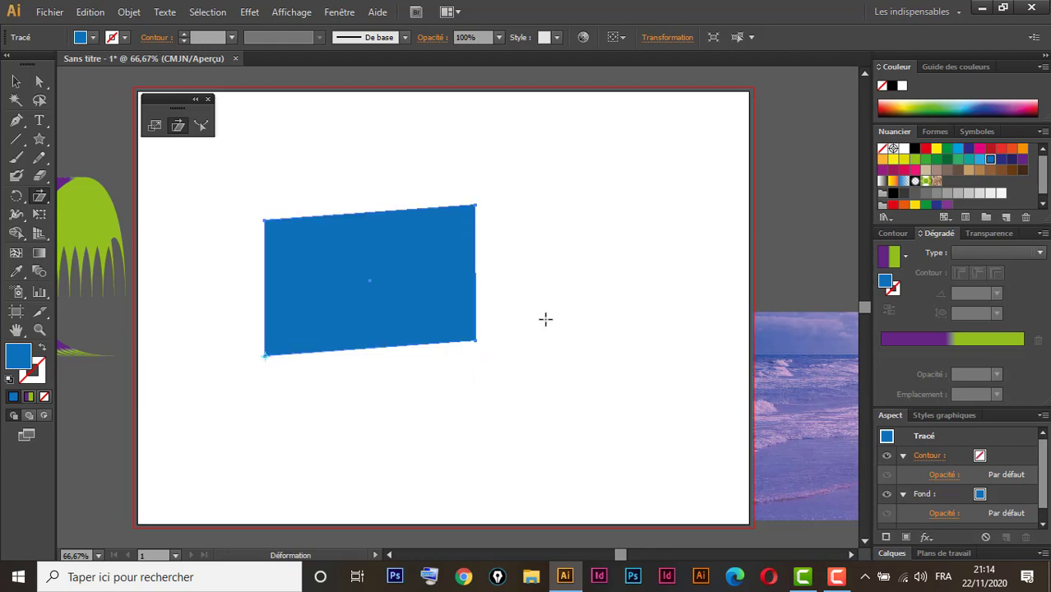
key(ctrl+z)
key(ctrl+z)
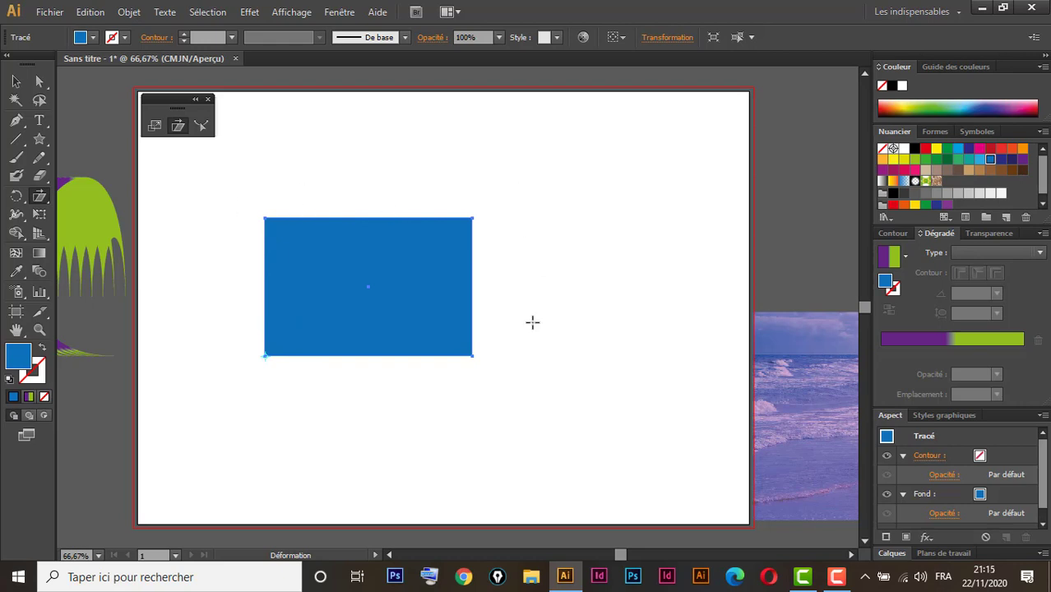
mouse_move(382, 188)
mouse_down()
mouse_move(359, 190)
mouse_move(391, 188)
mouse_up()
key(ctrl+z)
key(ctrl+z)
Step: Move the blue rectangle off the artboard beyond its upper-right edge and bring the horse image to the artboard's lower centre
click(16, 81)
drag(332, 278, 856, 148)
drag(786, 402, 340, 339)
drag(415, 345, 414, 330)
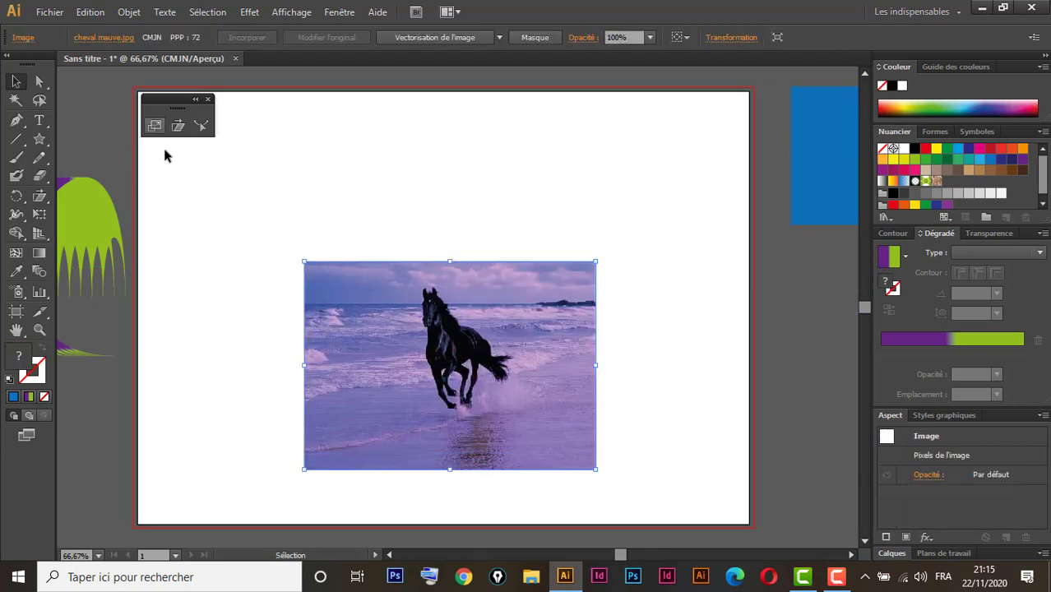
Step: Try a horizontal shear of the horse image about its centre, and undo it
click(178, 125)
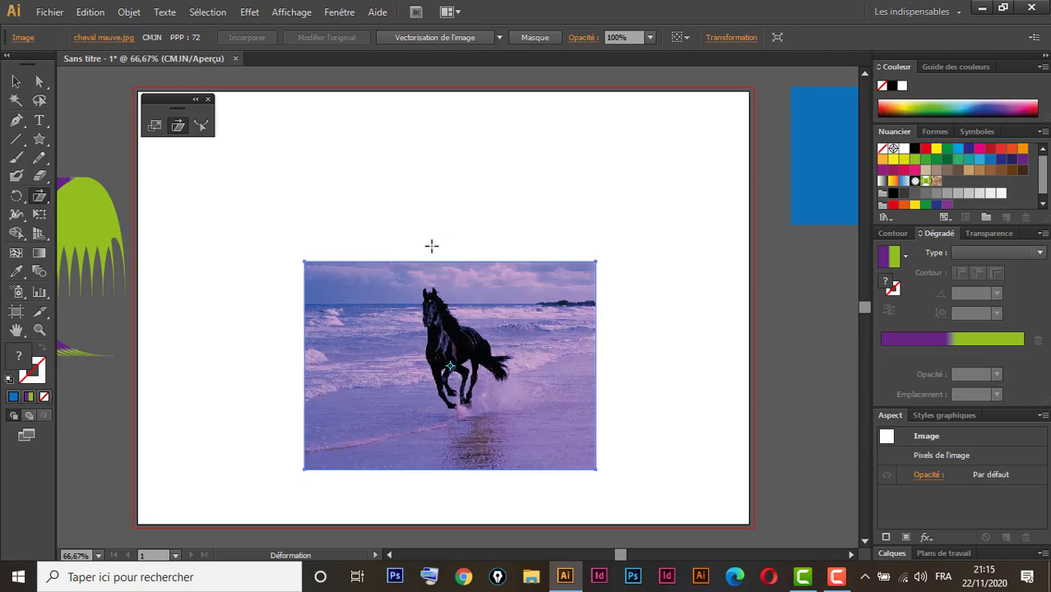
drag(432, 245, 455, 253)
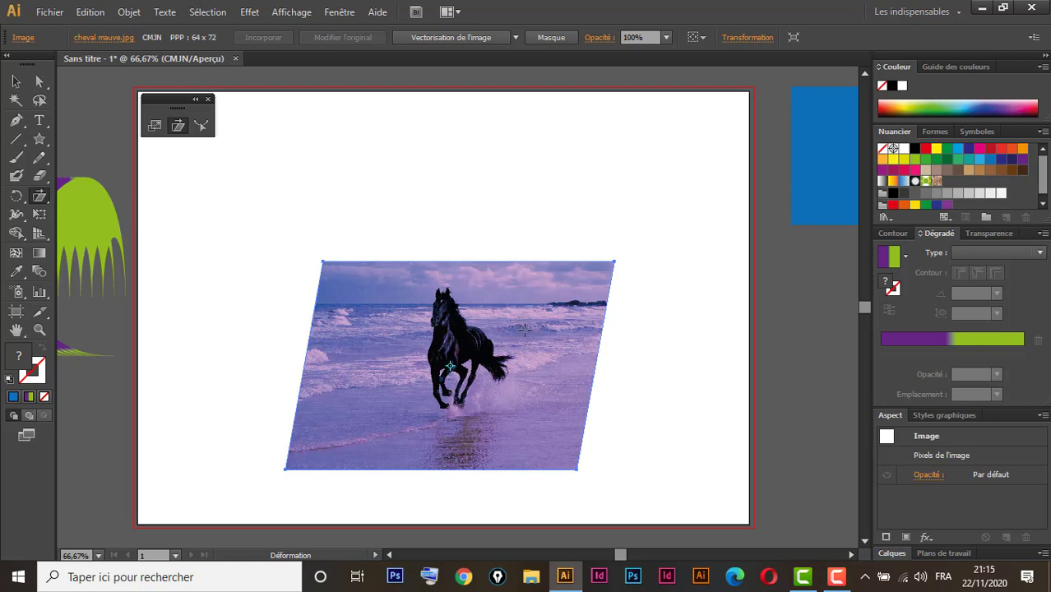
key(ctrl+z)
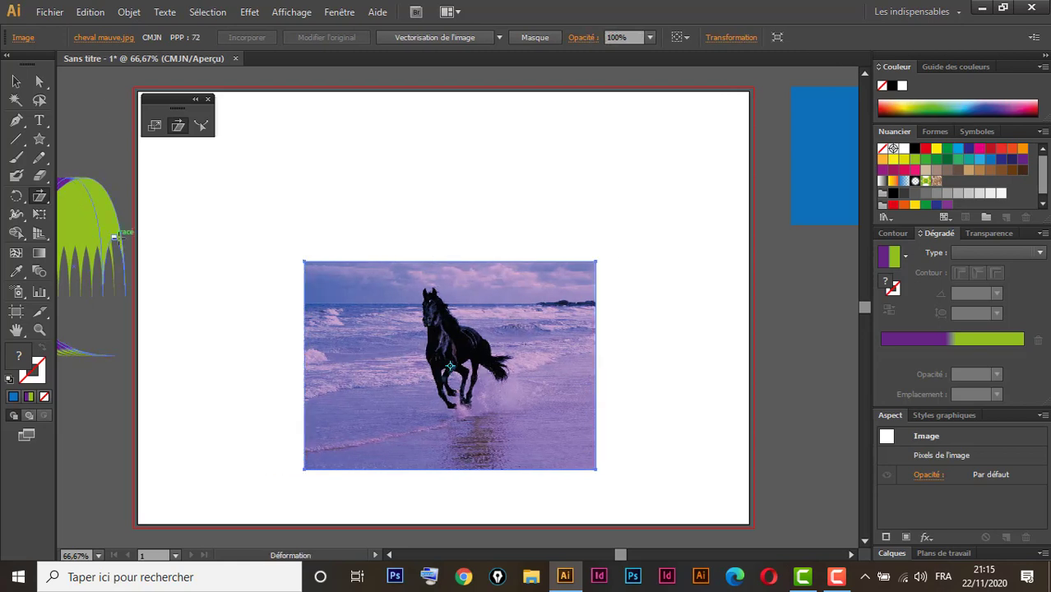
Step: Show the rulers, place horizontal guides along the horse image's upper and lower edges, and deselect the image
key(ctrl+r)
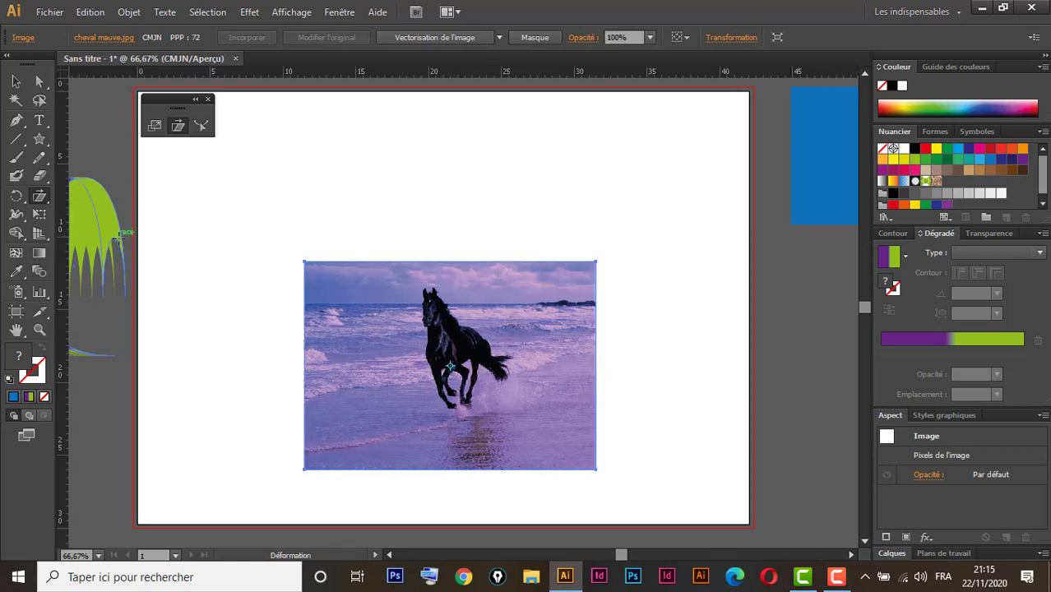
click(16, 81)
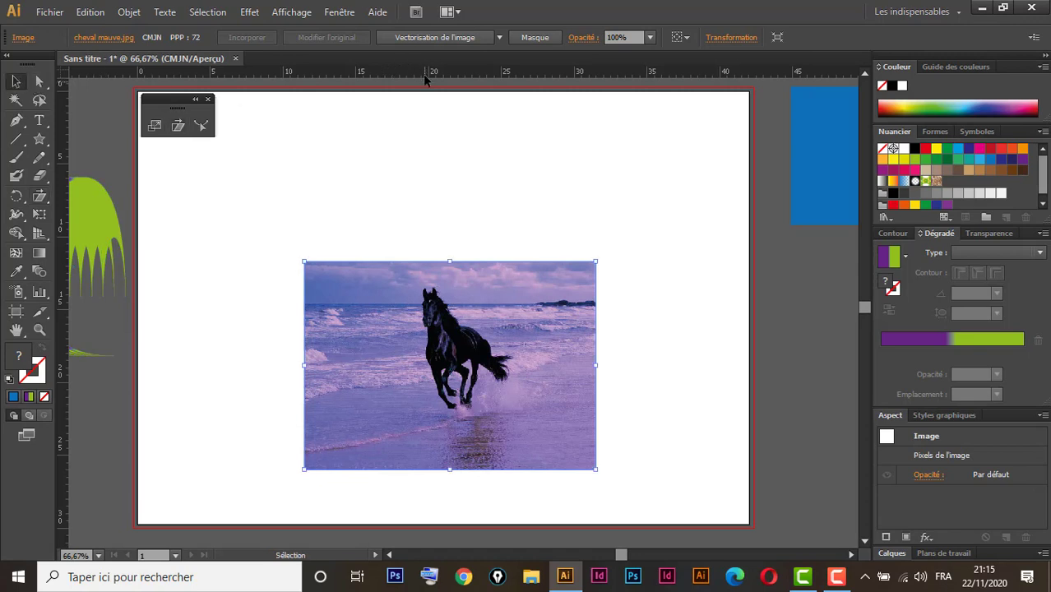
drag(433, 88, 444, 261)
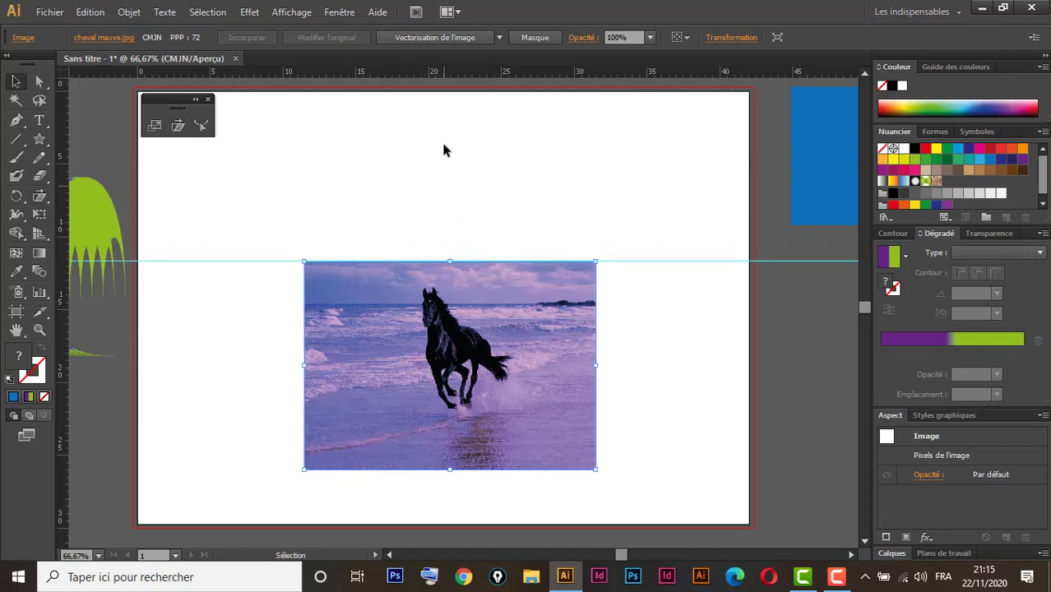
drag(446, 75, 469, 477)
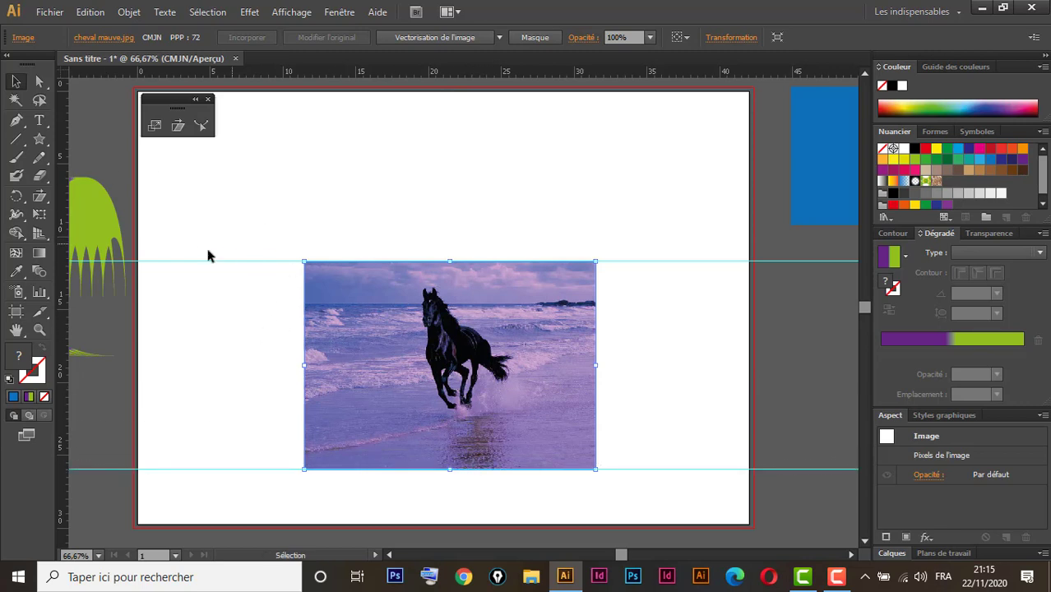
drag(200, 243, 242, 303)
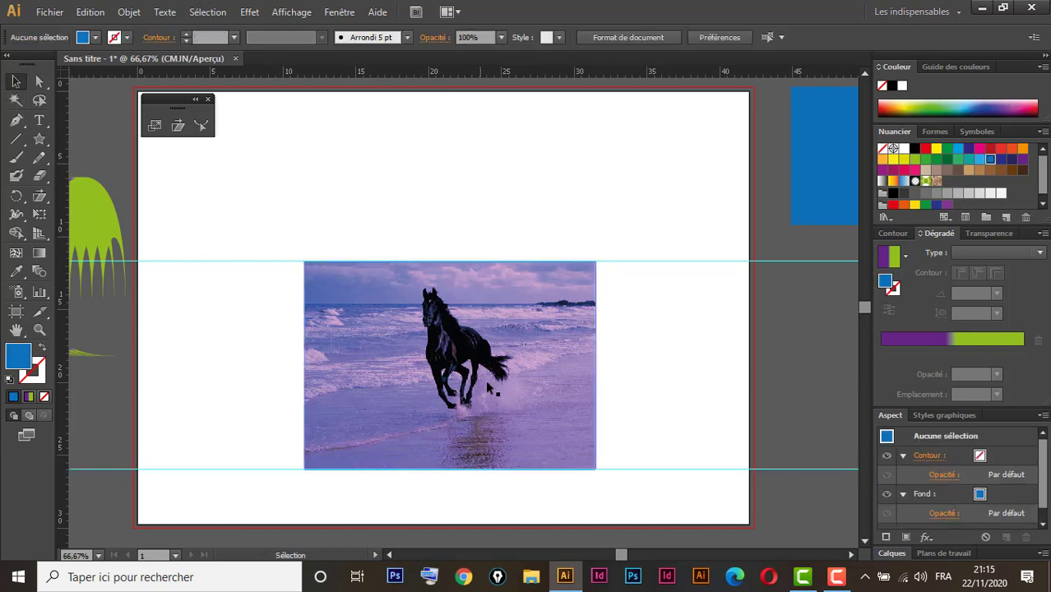
Step: Try a horizontal shear of the horse image about its centre between the two guides, and undo it
click(401, 330)
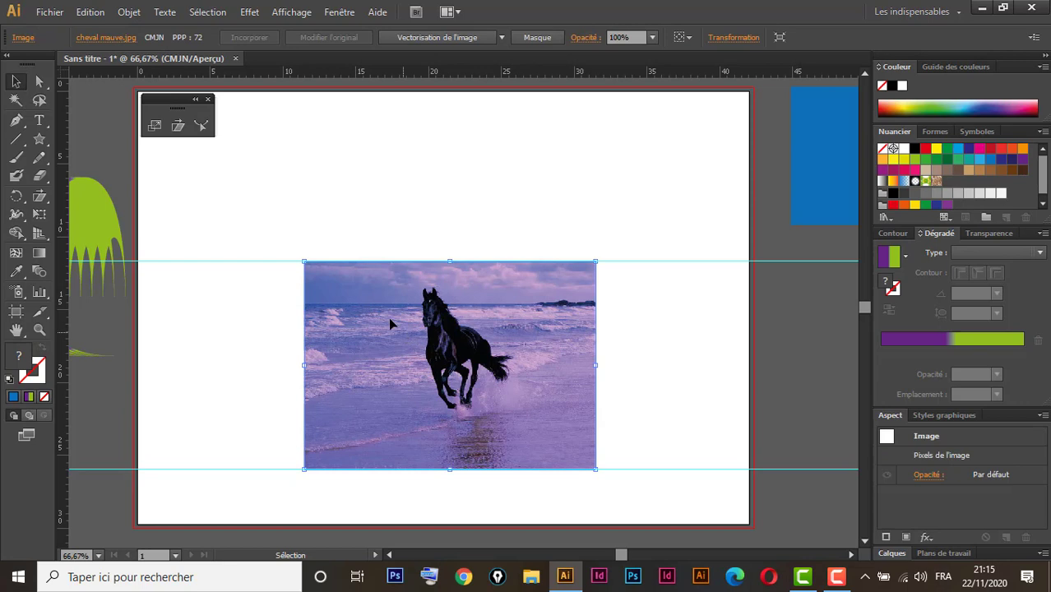
click(177, 128)
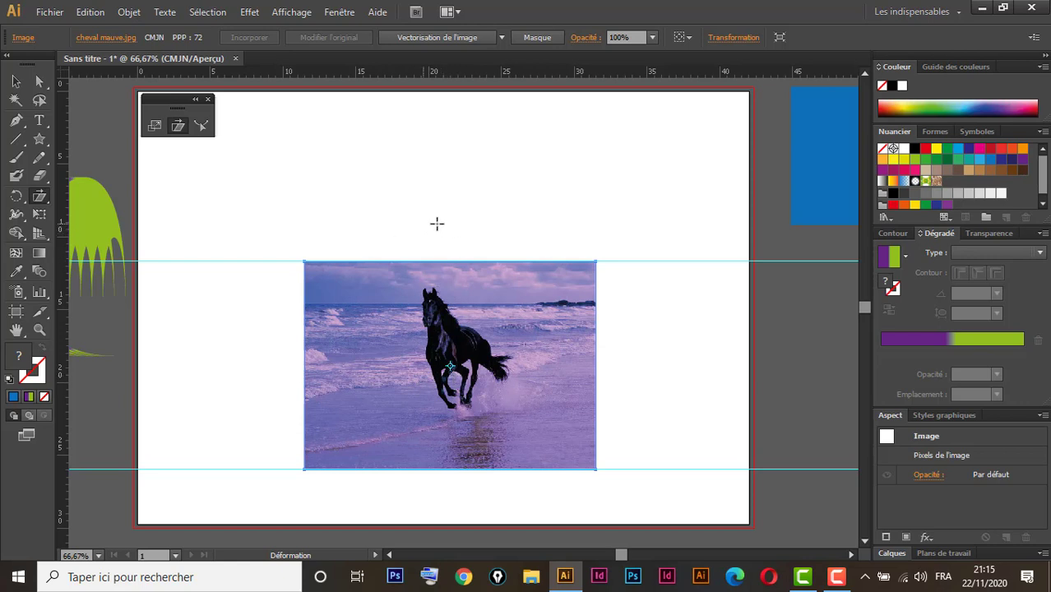
drag(437, 223, 477, 234)
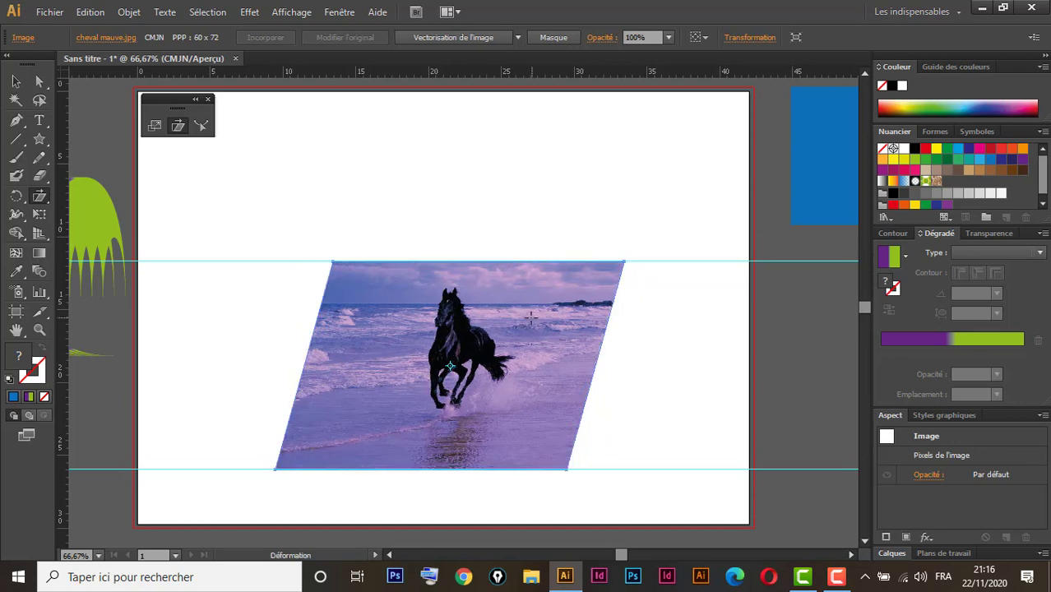
key(ctrl+z)
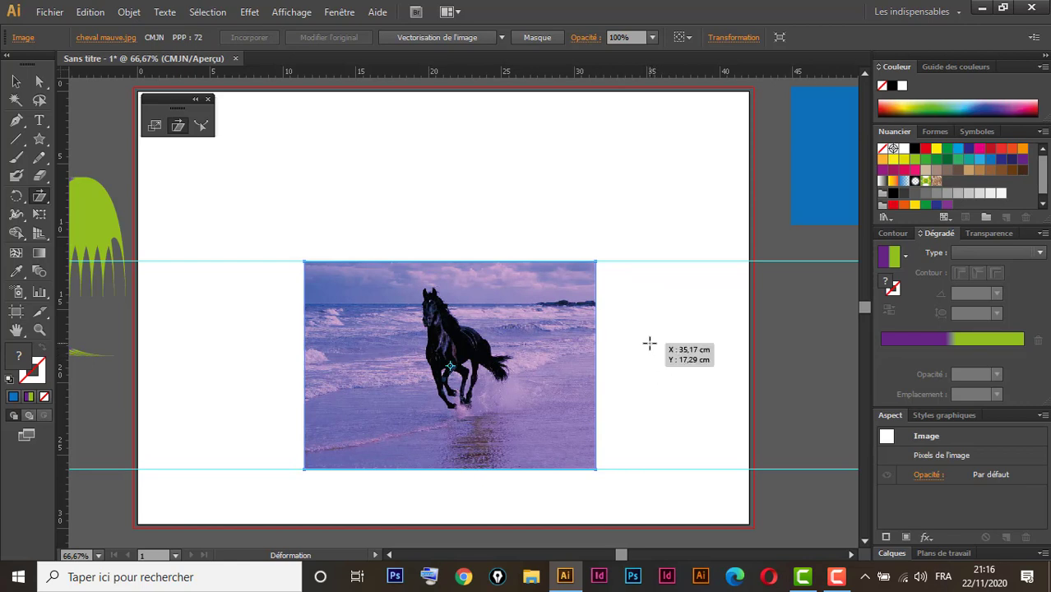
Step: Try shearing the horse image vertically about its centre, first downward and then upward, and undo both shears
drag(648, 343, 652, 363)
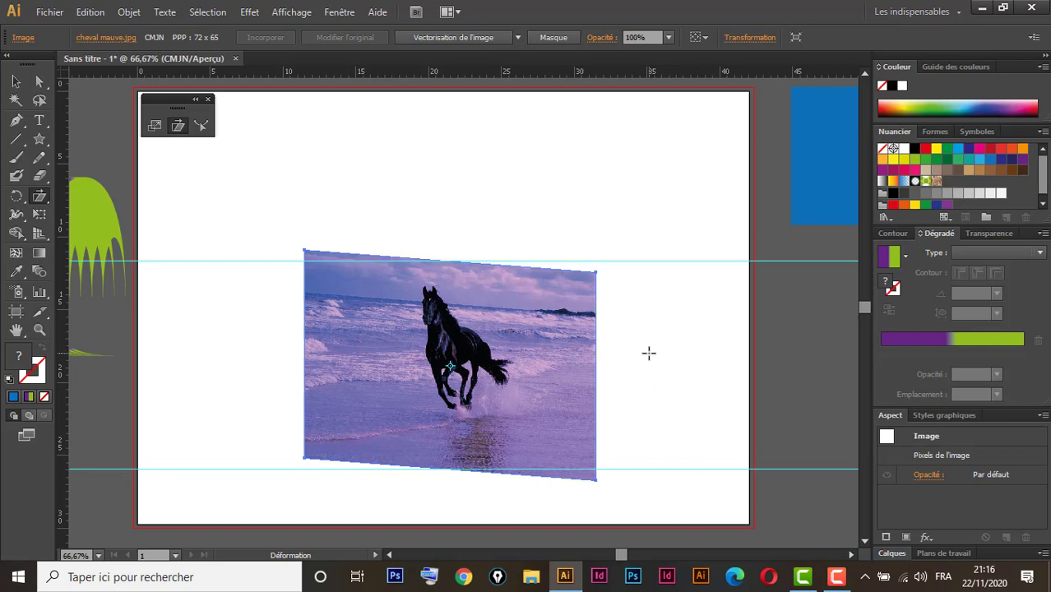
drag(646, 352, 647, 327)
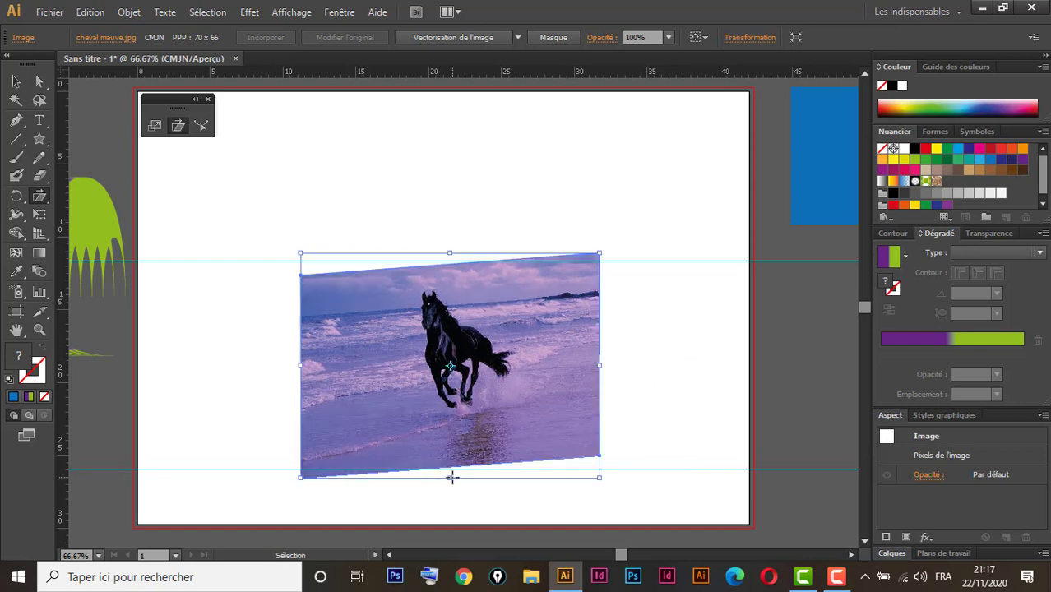
key(ctrl+z)
key(ctrl+z)
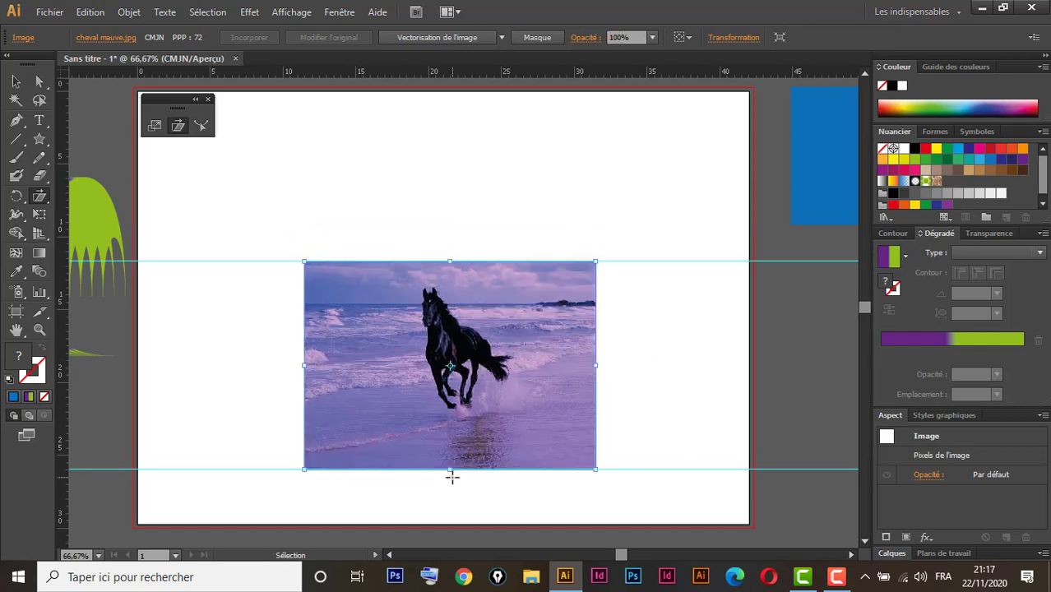
Step: Open the Shear settings from the image's lower-left anchor point and set both the shear angle and axis angle to 0°
alt+click(305, 471)
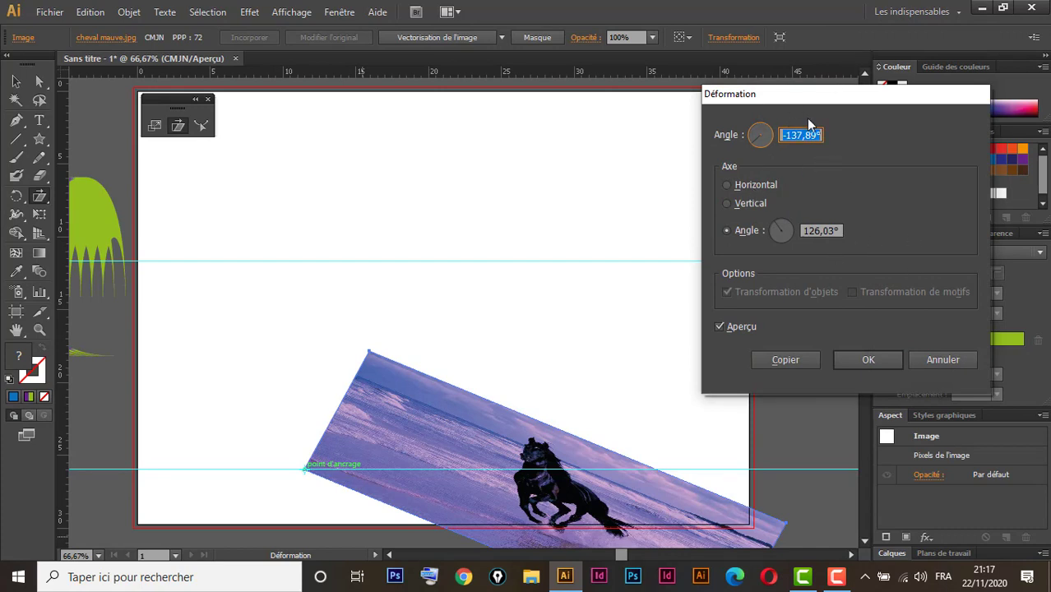
text(0)
click(720, 326)
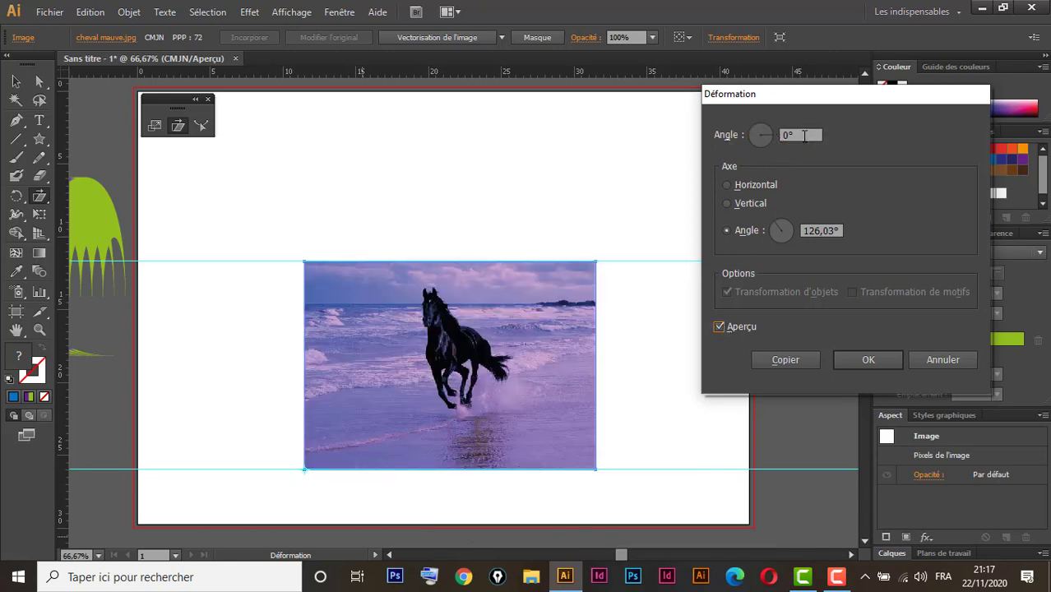
click(805, 136)
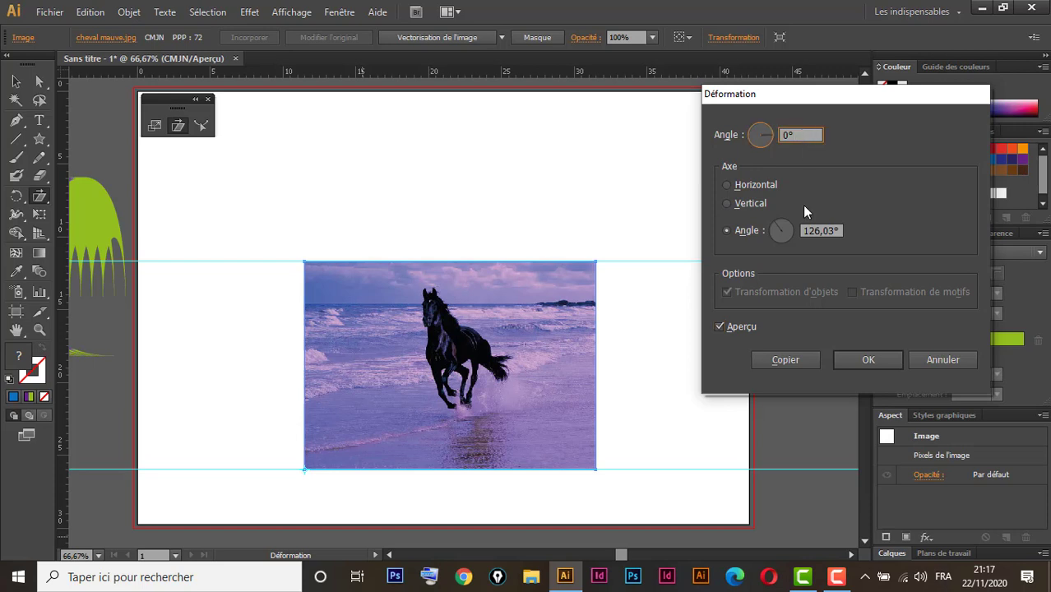
double_click(821, 229)
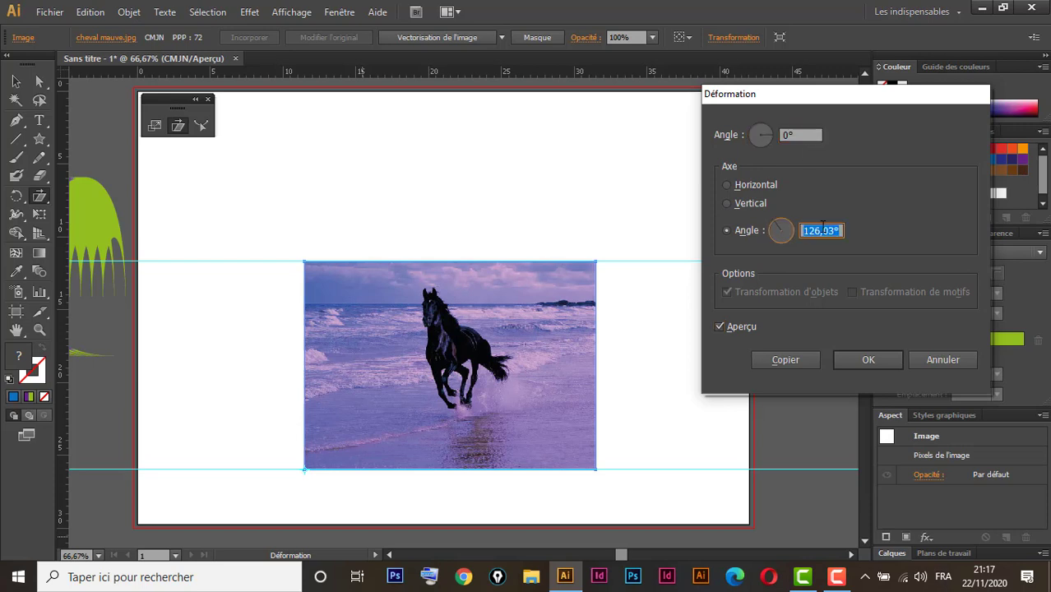
text(0)
click(727, 328)
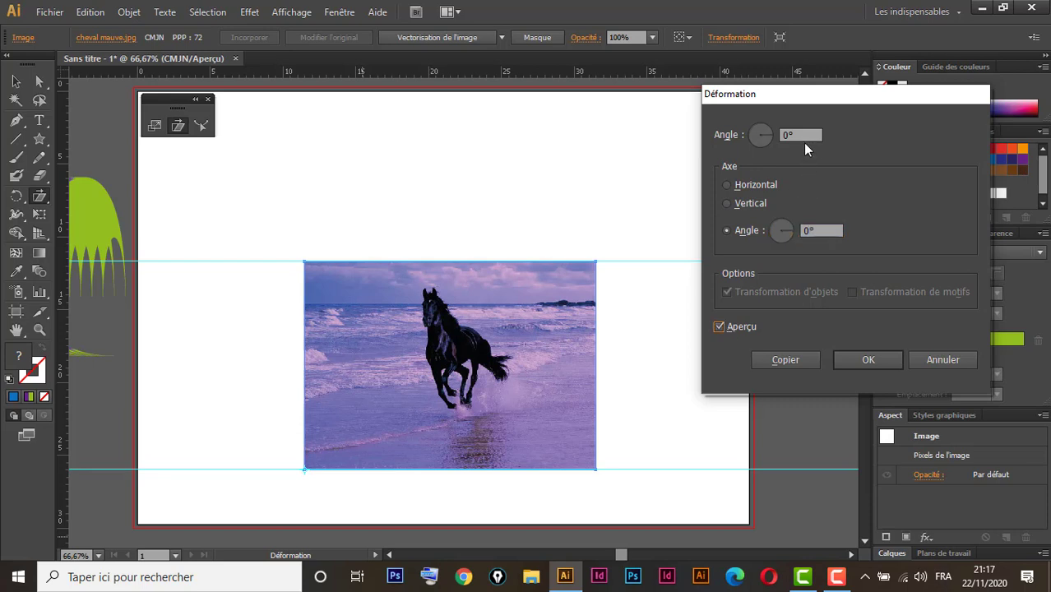
Step: Preview a shear of the horse image along the horizontal axis, raising the shear angle gradually to 18°
click(742, 185)
click(809, 133)
key(Up)
key(Up)
key(Up)
key(Up)
key(Up)
key(Up)
key(Up)
key(Up)
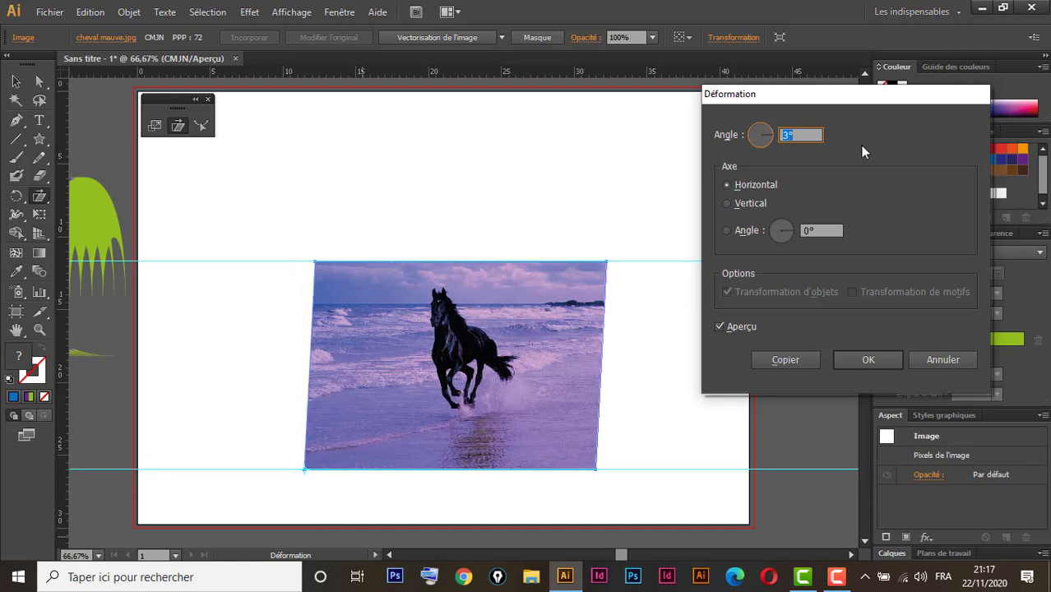
key(Up)
key(Up)
key(Up)
key(Up)
key(Up)
key(Up)
key(Up)
key(Up)
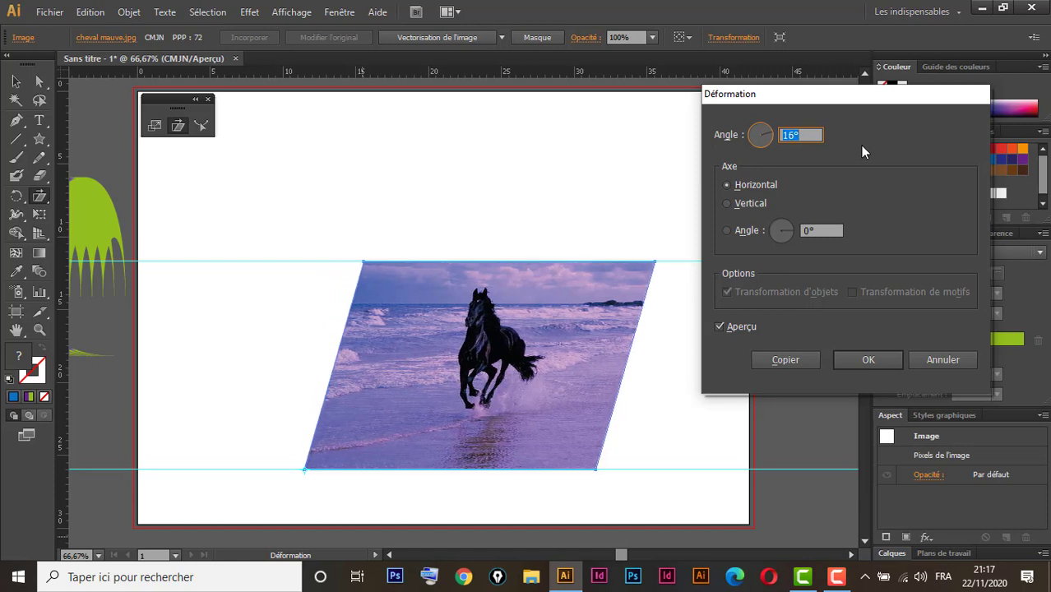
key(Up)
key(Up)
key(Up)
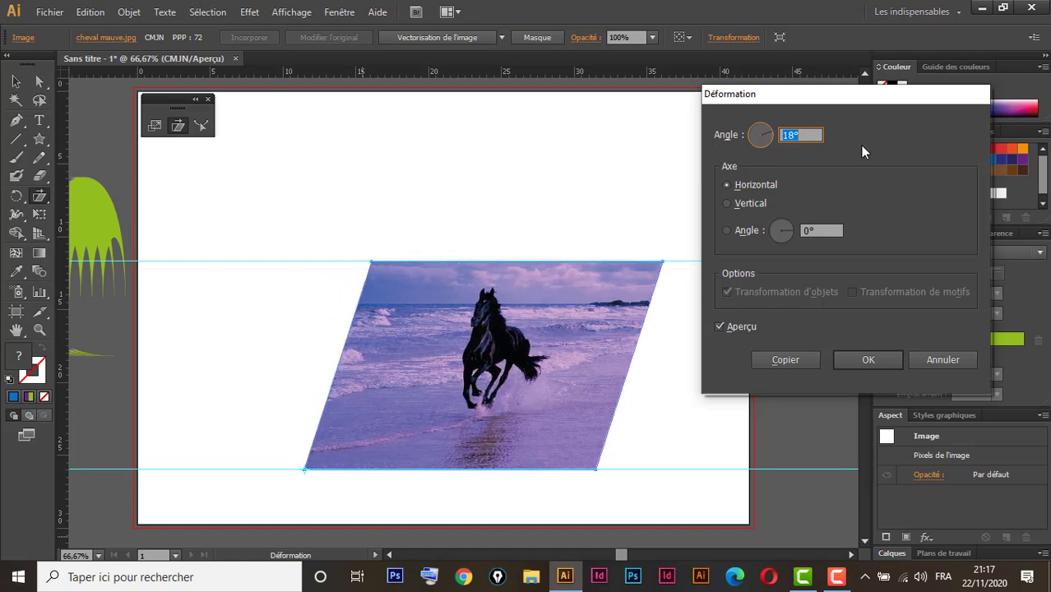
Step: Preview the opposite horizontal shear by lowering the angle gradually to -17°, and return the shear angle to 0°
key(Down)
key(Down)
key(Down)
key(Down)
key(Down)
key(Down)
key(Down)
key(Down)
key(Down)
key(Down)
key(Down)
key(Down)
key(Down)
key(Down)
key(Down)
key(Down)
key(Down)
key(Down)
key(Down)
key(Down)
key(Down)
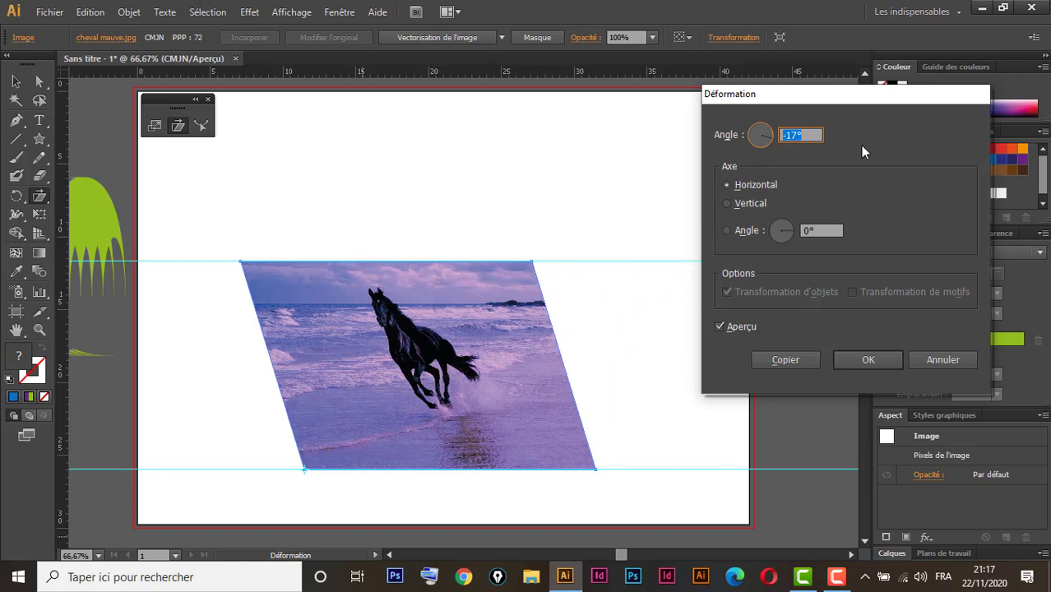
key(Up)
key(Up)
key(Up)
key(Up)
key(Up)
key(Up)
key(Up)
key(Up)
key(Up)
key(Up)
key(Up)
key(Up)
key(Up)
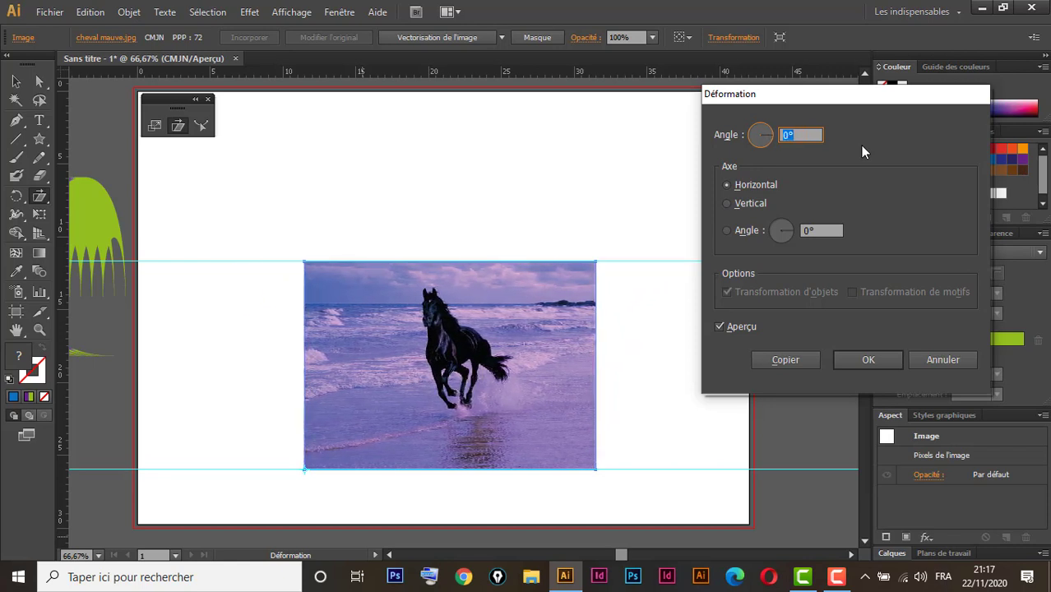
Step: Switch the shear axis to vertical and raise the shear angle gradually to 5°
click(727, 203)
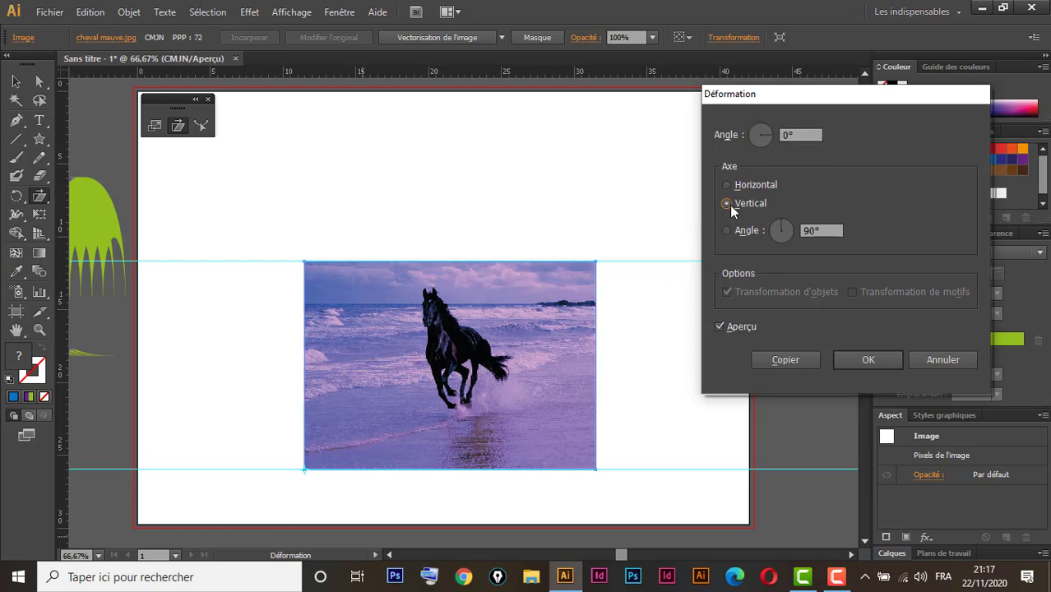
click(800, 136)
key(Up)
key(Up)
key(Up)
key(Up)
key(Up)
key(Up)
key(Up)
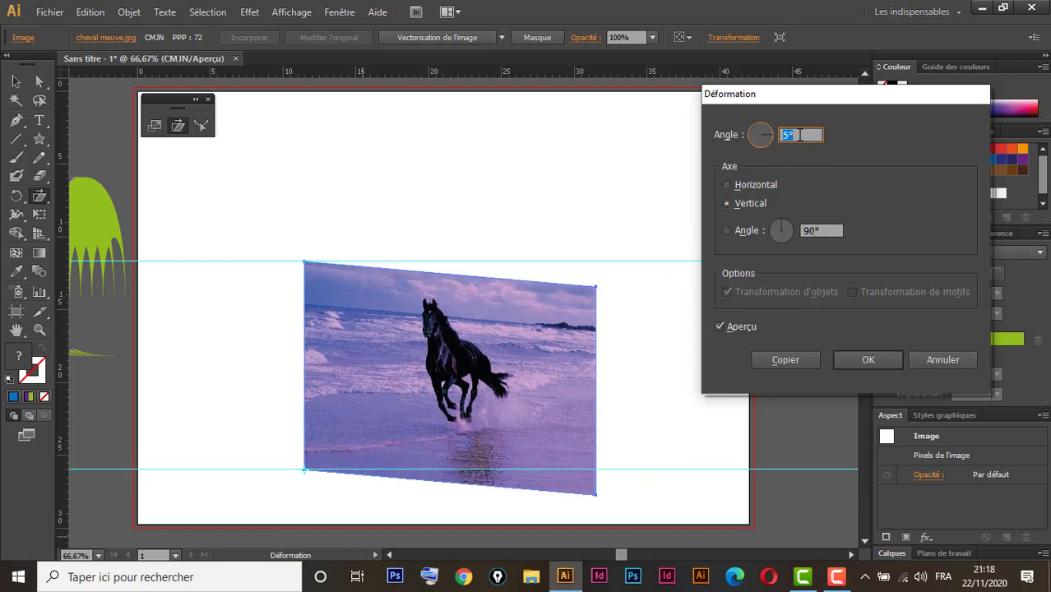
Step: Preview an upward vertical shear of the horse image by lowering the shear angle gradually to -25°
key(Down)
key(Down)
key(Down)
key(Down)
key(Down)
key(Down)
key(Down)
key(Down)
key(Down)
key(Down)
key(Down)
key(Down)
key(Down)
key(Down)
key(Down)
key(Down)
key(Down)
key(Down)
key(Down)
key(Down)
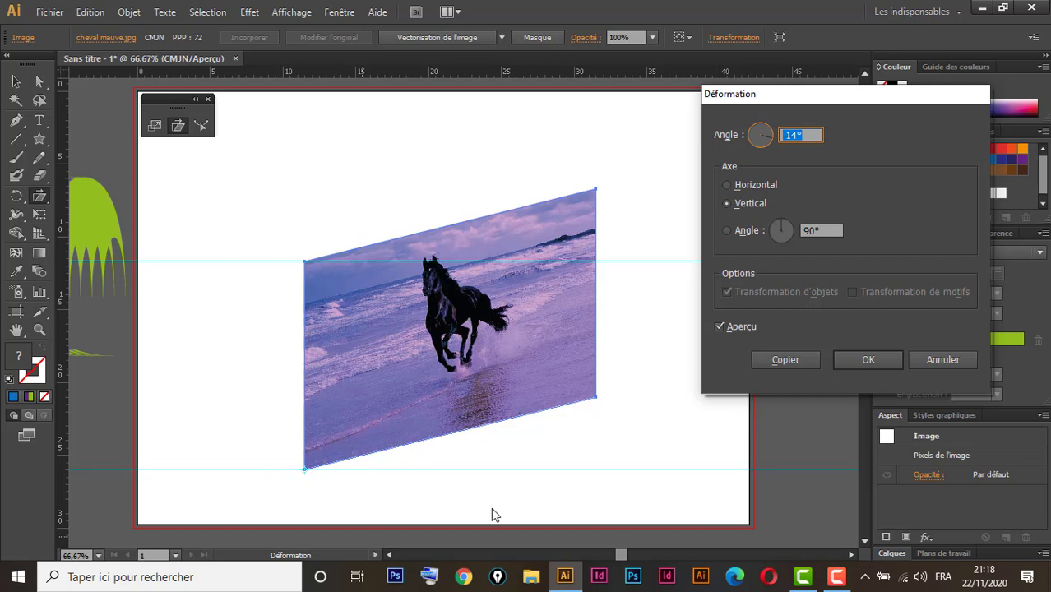
click(806, 134)
key(Down)
key(Down)
key(Down)
key(Down)
key(Down)
key(Down)
key(Down)
key(Down)
key(Down)
key(Down)
key(Down)
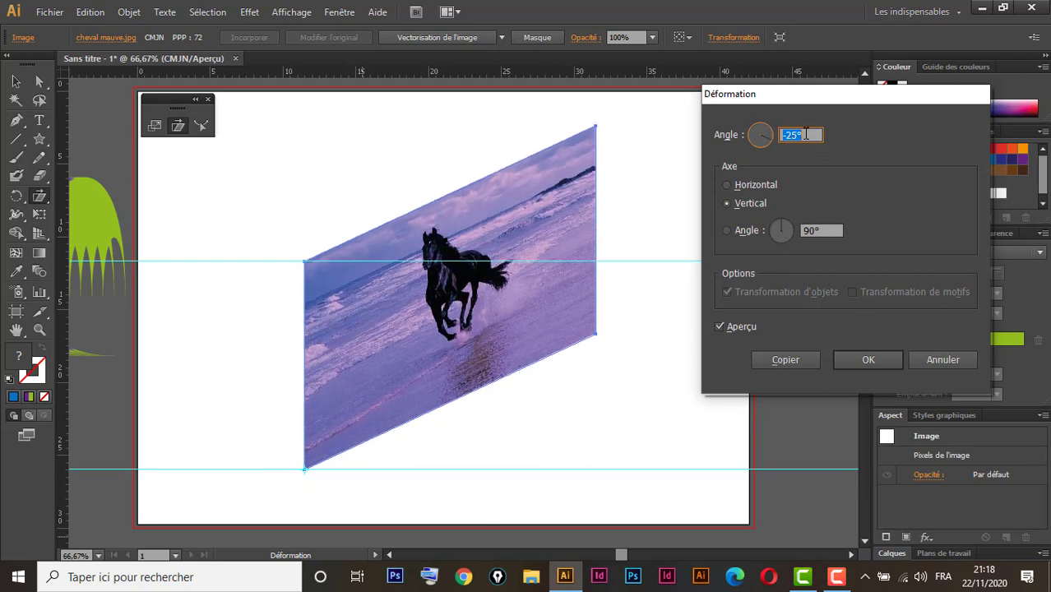
Step: Preview a downward vertical shear of the horse image by raising the shear angle gradually to 11°
key(Up)
key(Up)
key(Up)
key(Up)
key(Up)
key(Up)
key(Up)
key(Up)
key(Up)
key(Up)
key(Up)
key(Up)
key(Up)
key(Up)
key(Up)
key(Up)
key(Up)
key(Up)
key(Up)
key(Up)
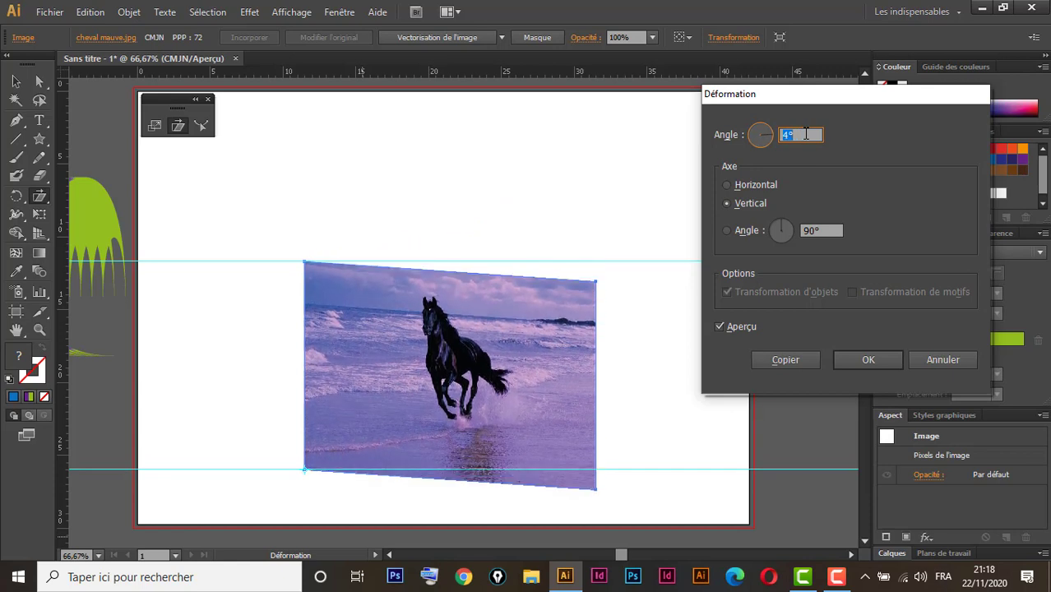
key(Up)
key(Up)
key(Up)
key(Up)
key(Up)
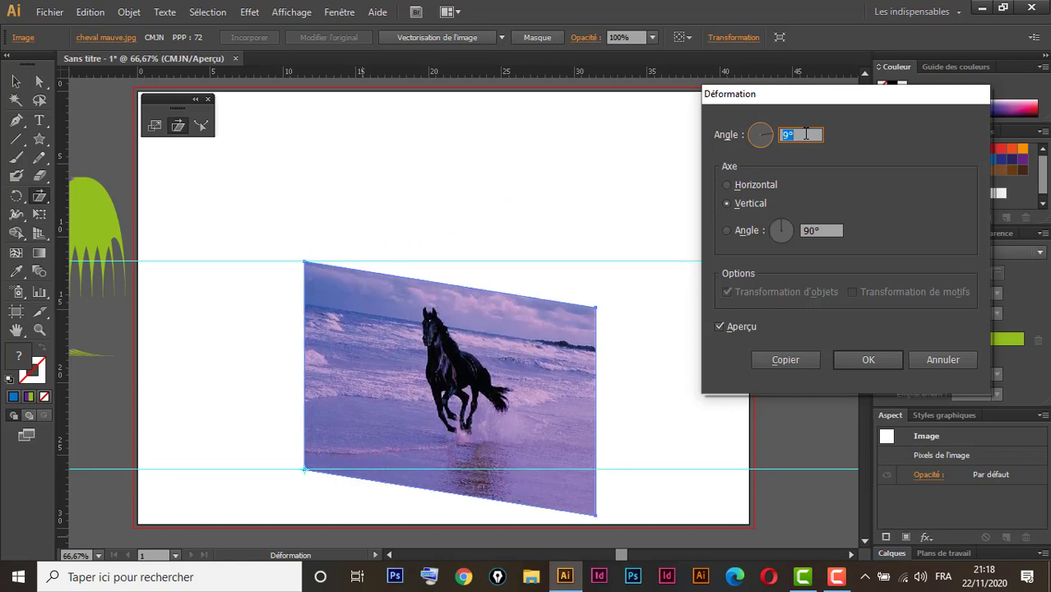
key(Up)
key(Up)
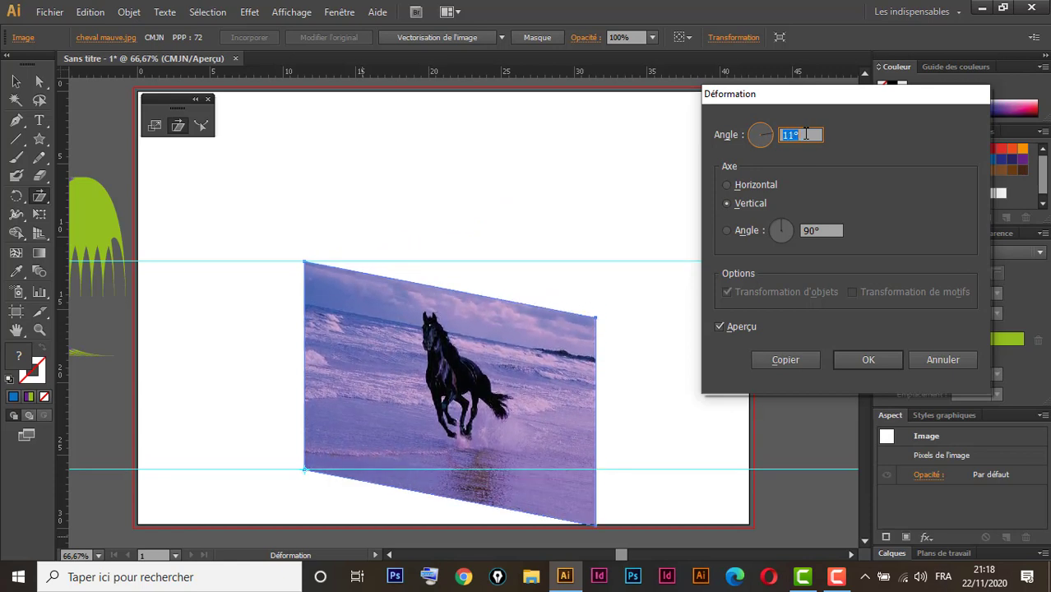
Step: Preview the upward vertical shear of the horse image again by lowering the shear angle gradually to -11°
key(Down)
key(Down)
key(Down)
key(Down)
key(Down)
key(Down)
key(Down)
key(Down)
key(Down)
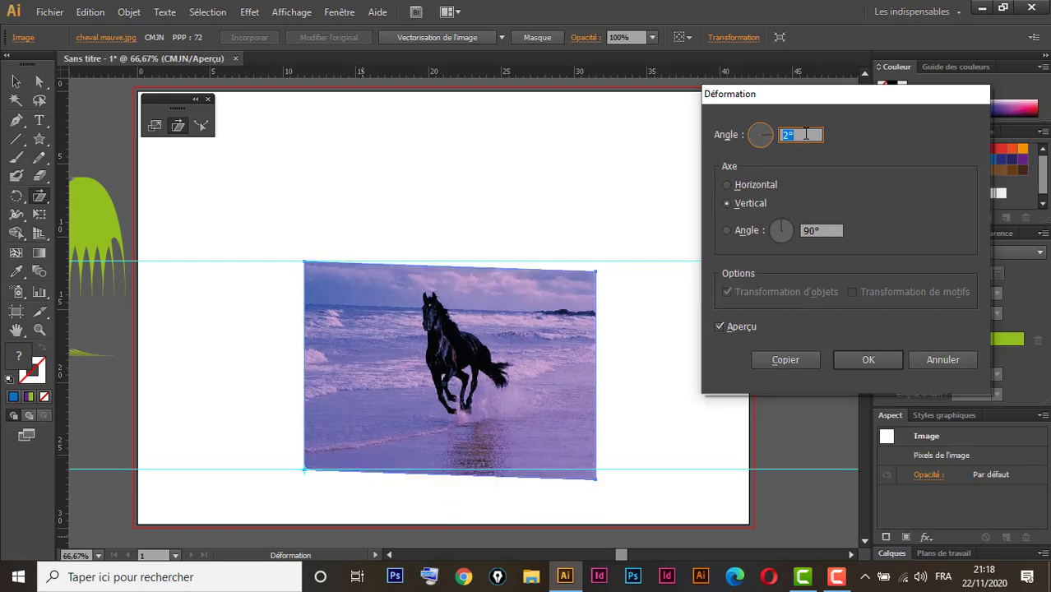
key(Down)
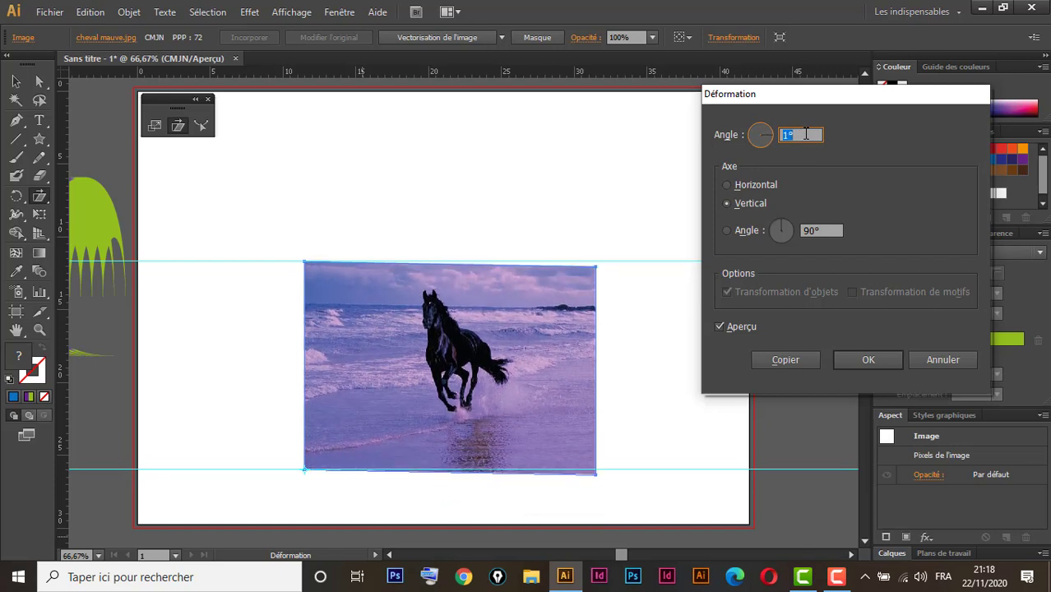
key(Down)
key(Down)
key(Down)
key(Down)
key(Down)
key(Down)
key(Down)
key(Down)
key(Down)
key(Down)
key(Down)
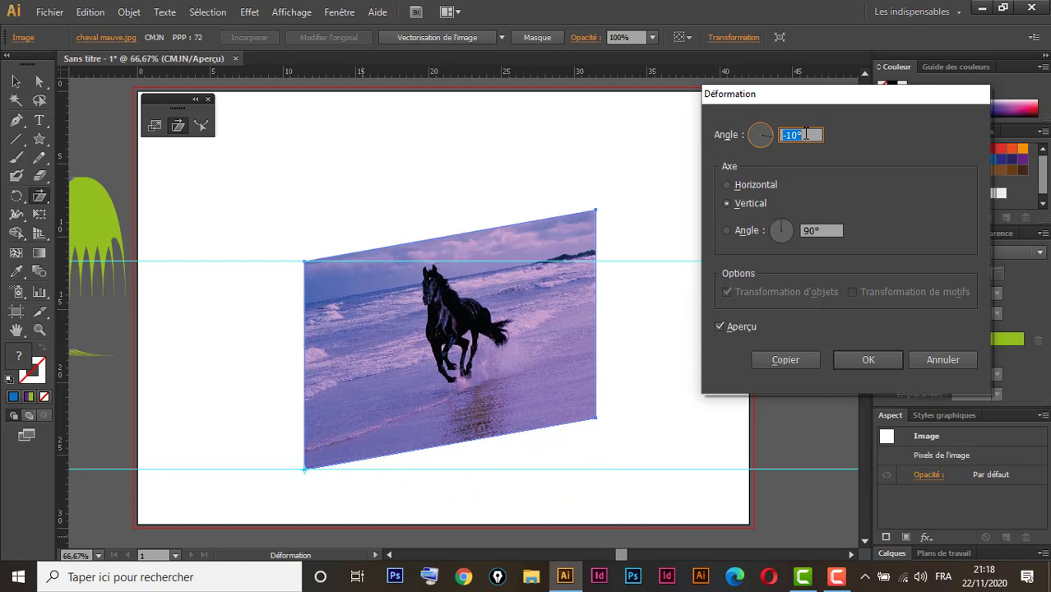
key(Down)
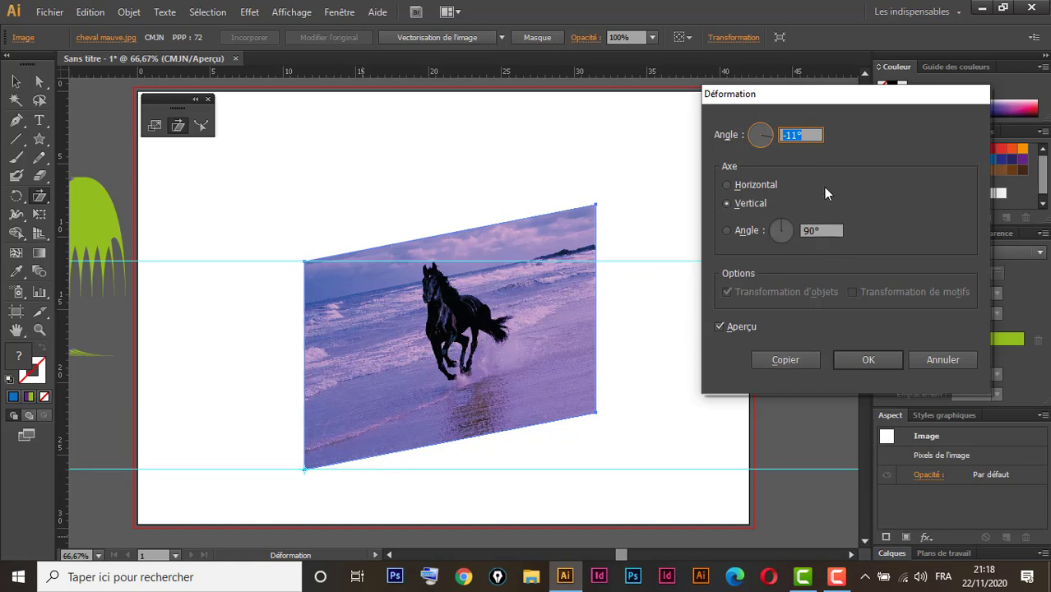
Step: Preview the shear along a custom axis by raising the axis angle gradually to 300°, and cancel the shear
click(832, 232)
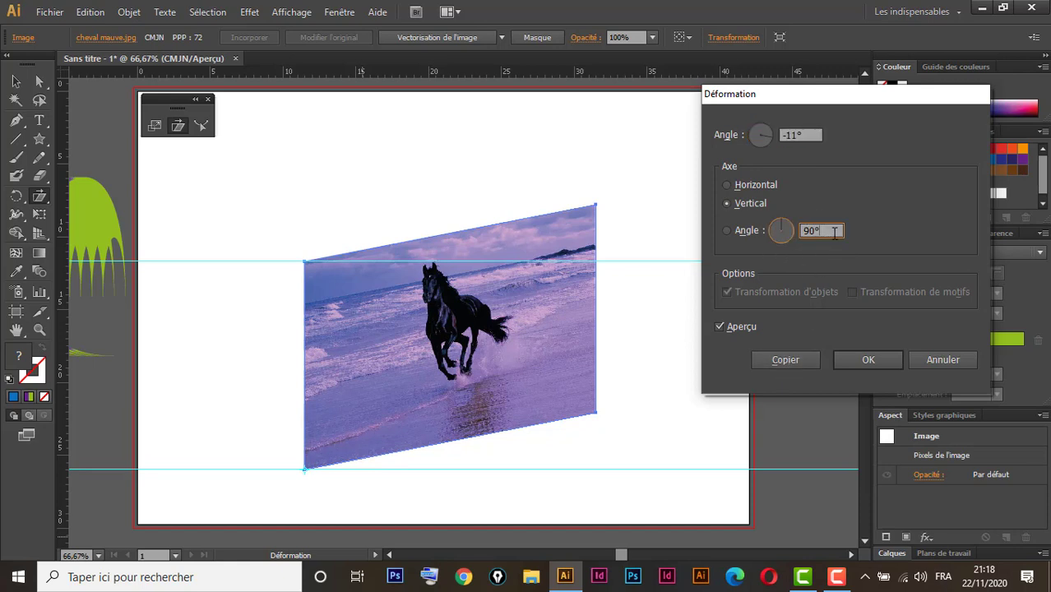
key(Up)
key(Up)
key(Up)
key(Up)
key(Up)
key(Up)
key(Up)
key(Up)
key(Up)
key(Up)
key(Up)
key(Up)
key(Up)
key(Up)
key(Up)
key(Up)
key(Up)
key(Up)
key(Up)
key(Up)
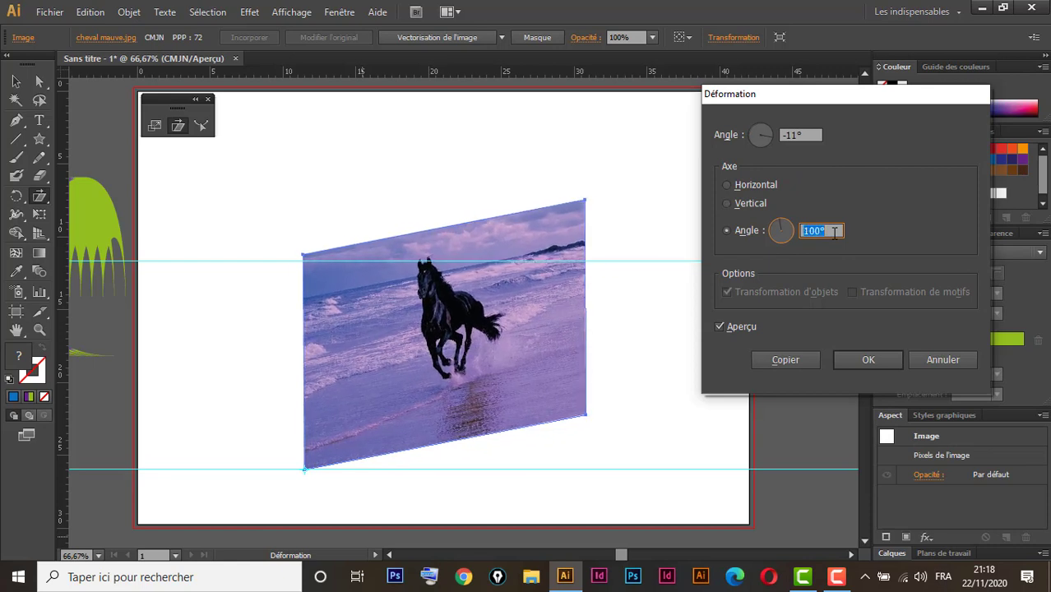
key(Up)
key(Up)
key(Up)
key(Up)
key(Up)
key(Up)
key(Up)
key(Up)
key(Up)
key(Up)
key(Up)
key(Up)
key(Up)
key(Up)
key(Up)
key(Up)
key(Up)
key(Up)
key(Up)
key(Up)
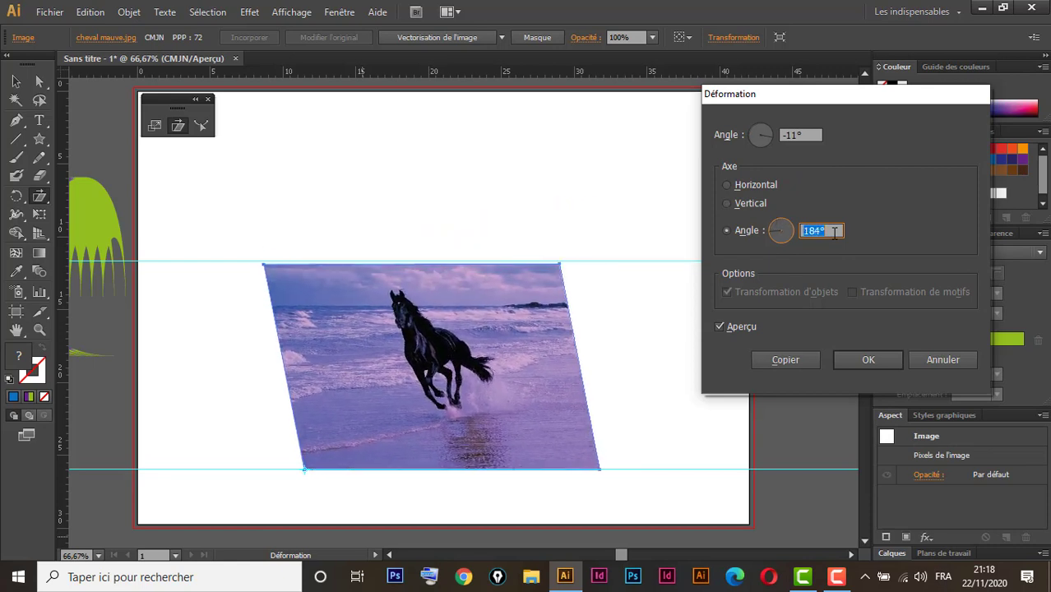
key(Up)
key(Up)
key(Up)
key(Up)
key(Up)
key(Up)
key(Up)
key(Up)
key(Up)
key(Up)
key(Up)
key(Up)
key(Up)
key(Up)
key(Up)
key(Up)
key(Up)
key(Up)
key(Up)
key(Up)
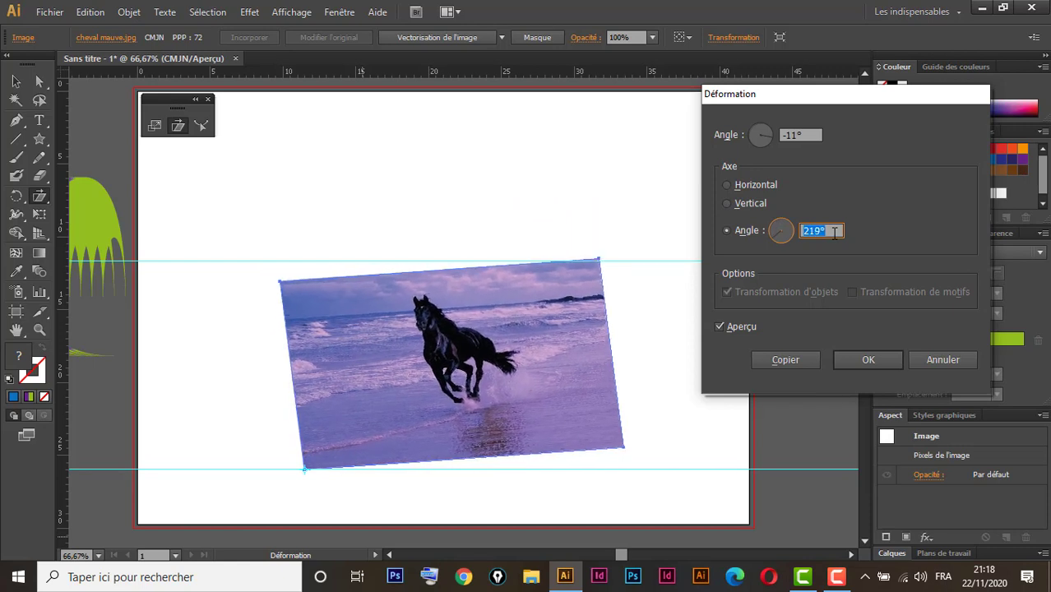
key(Up)
key(Up)
key(Up)
key(Up)
key(Up)
key(Up)
key(Up)
key(Up)
key(Up)
key(Up)
key(Up)
key(Up)
key(Up)
key(Up)
key(Up)
key(Up)
key(Up)
key(Up)
key(Up)
key(Up)
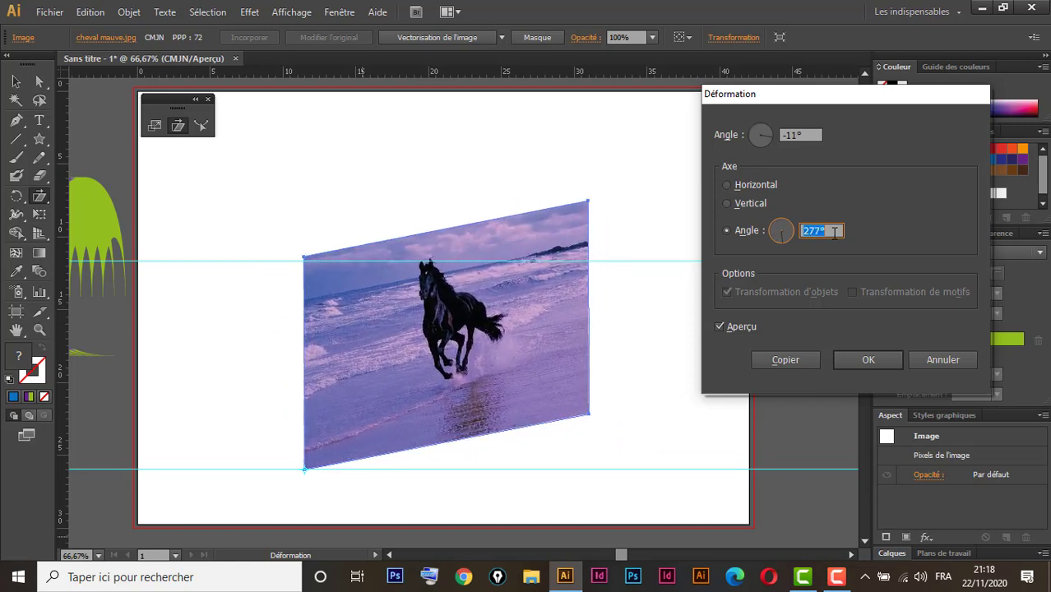
key(Up)
key(Up)
key(Up)
key(Up)
key(Up)
key(Up)
key(Up)
key(Up)
key(Up)
key(Up)
key(Up)
key(Up)
key(Up)
key(Up)
key(Up)
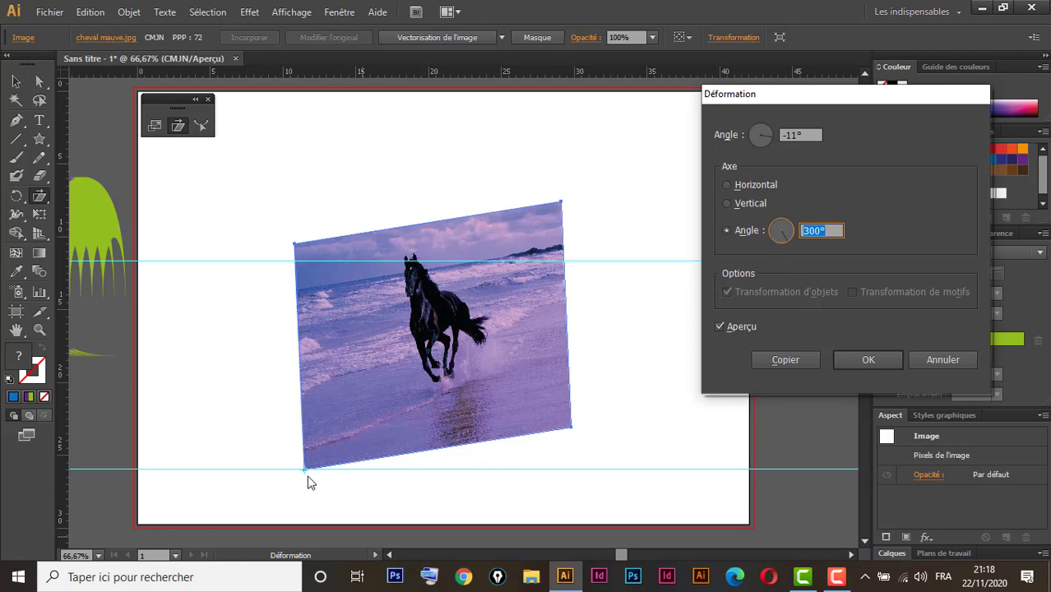
click(947, 366)
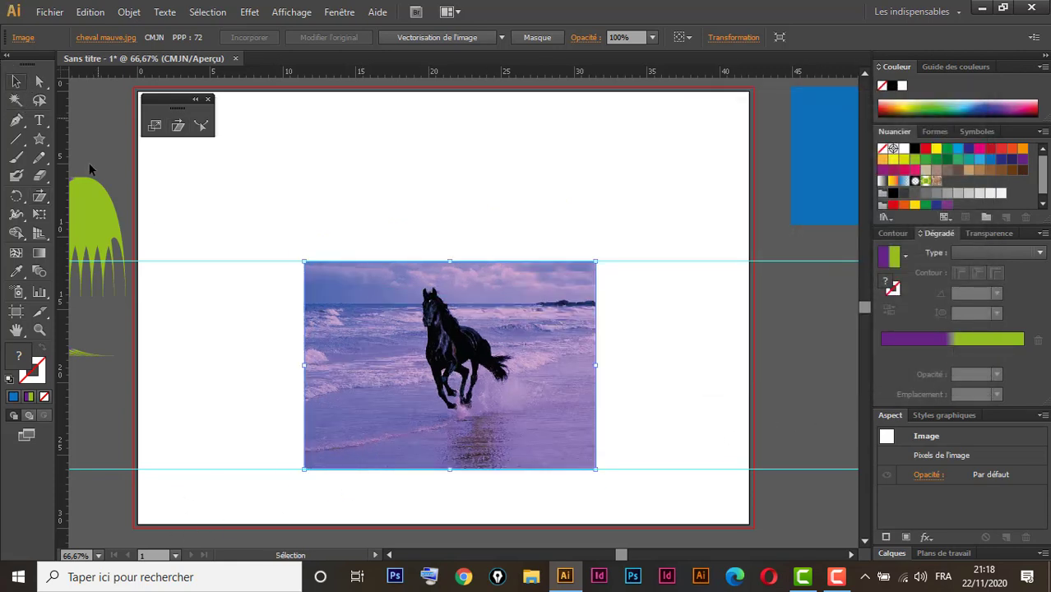
Step: Move the horse image off the artboard to the pasteboard on its right
click(17, 82)
drag(398, 303, 796, 334)
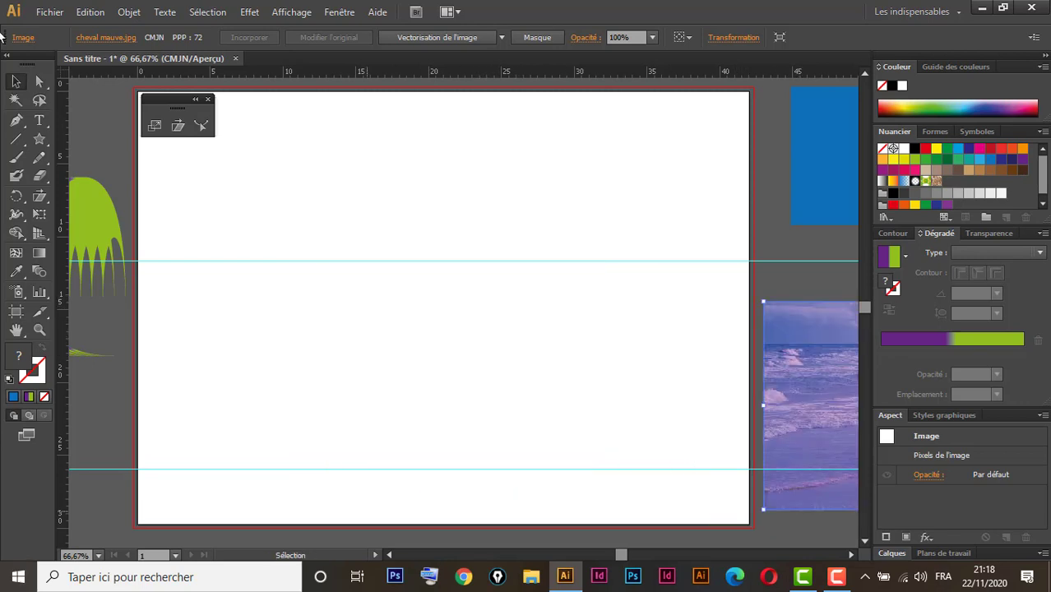
click(39, 140)
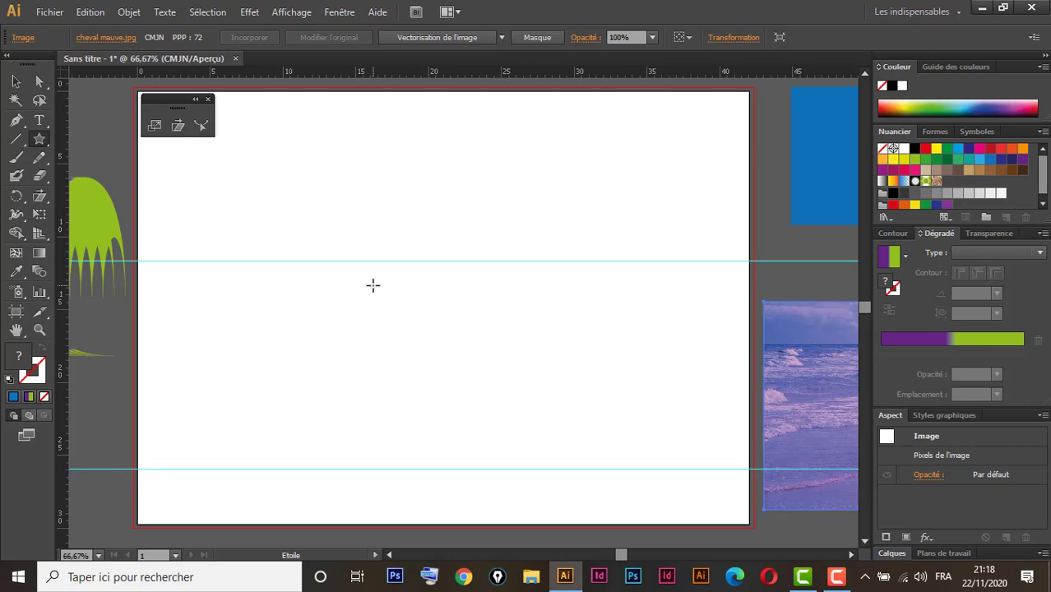
click(15, 81)
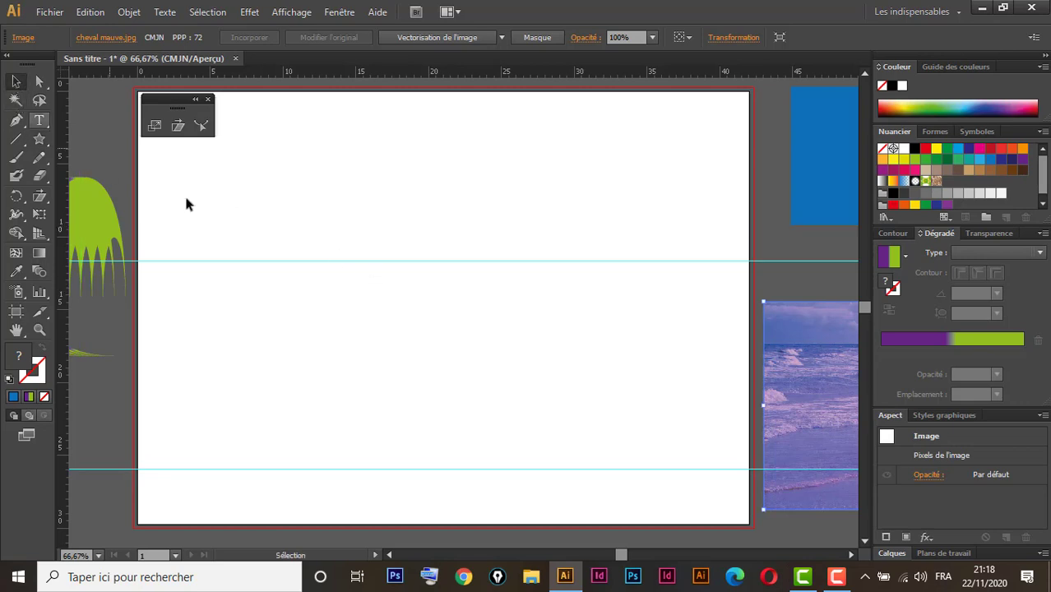
Step: Unlock the guides and delete both horizontal guides on the artboard
right_click(397, 247)
click(321, 232)
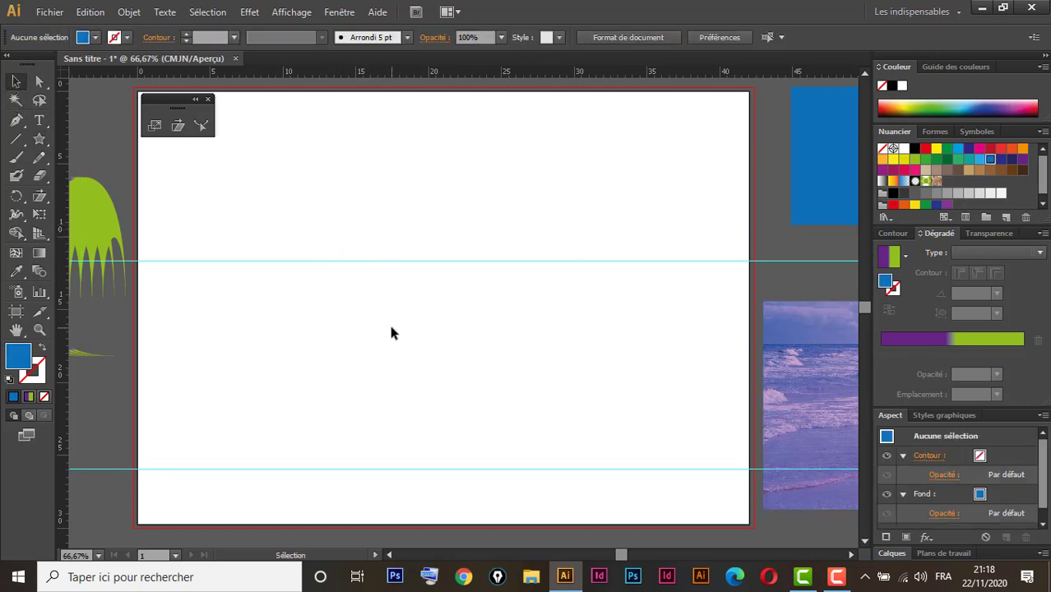
right_click(366, 275)
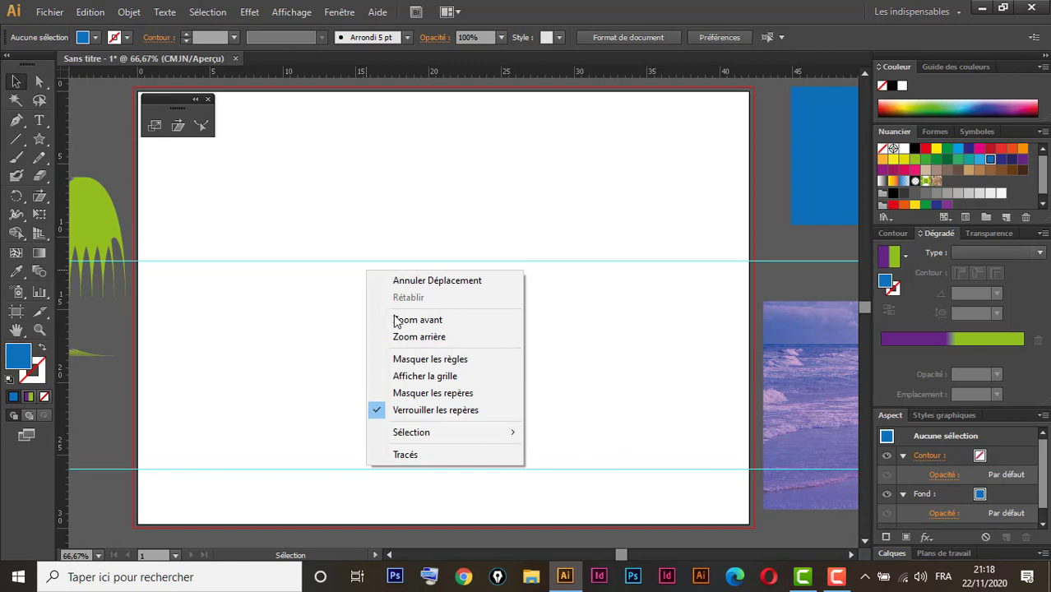
click(437, 409)
drag(289, 245, 405, 492)
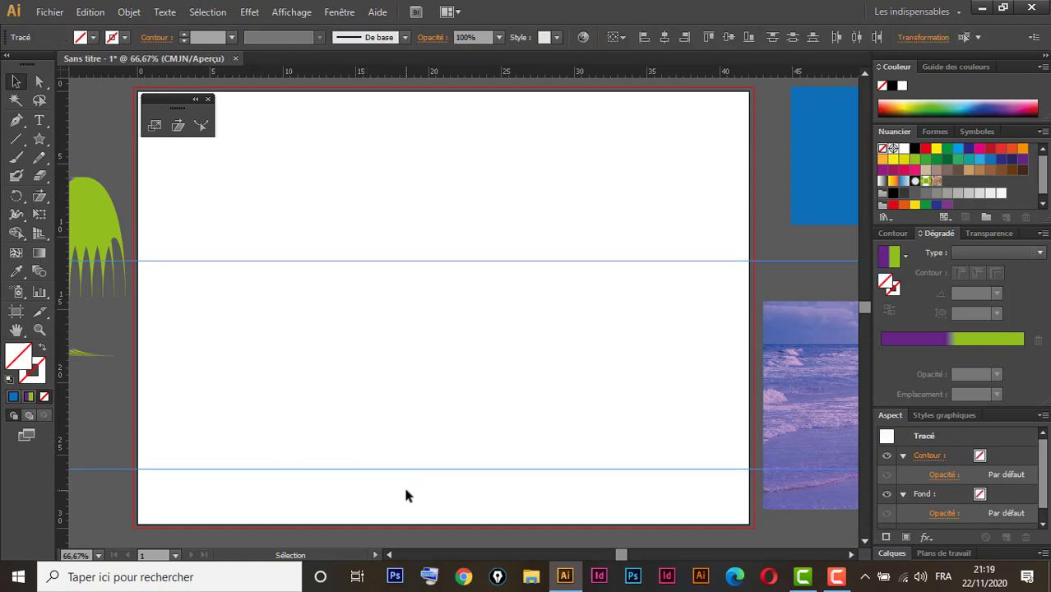
key(Delete)
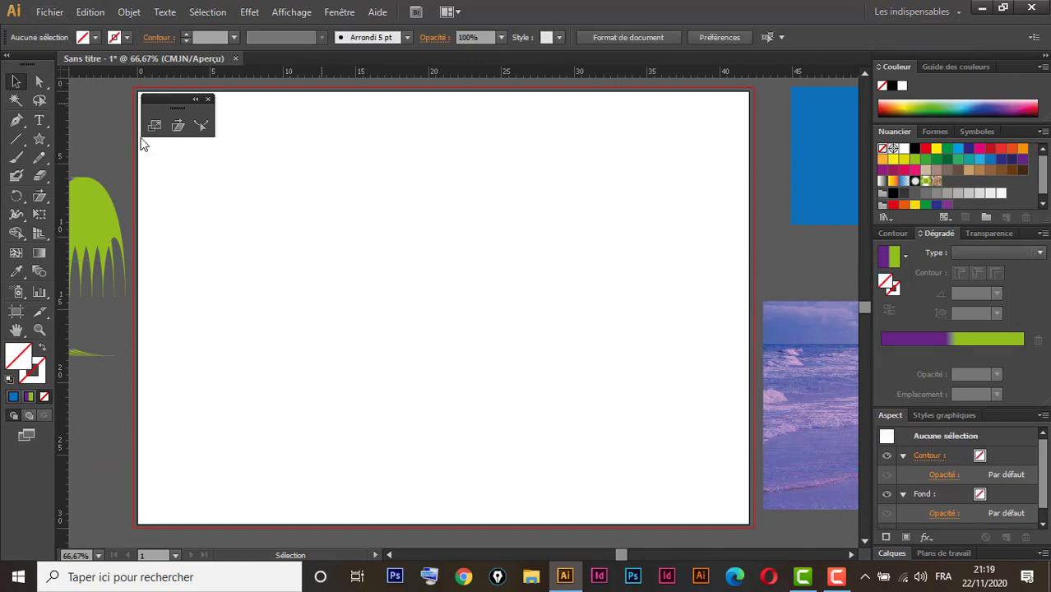
Step: Draw a slightly rotated seven-pointed star in the upper middle of the artboard with the Star tool
click(40, 139)
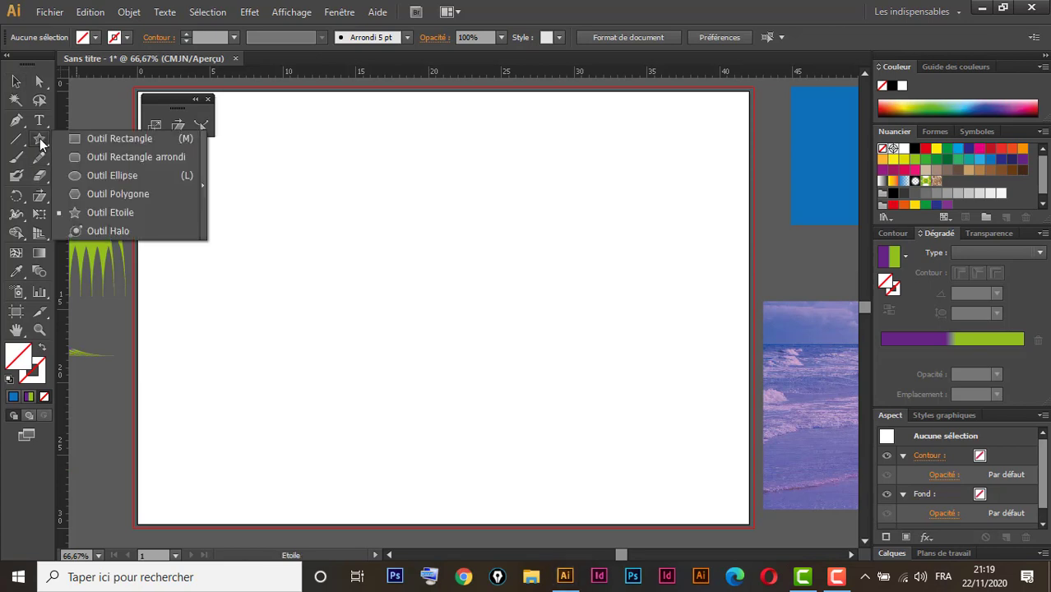
click(104, 211)
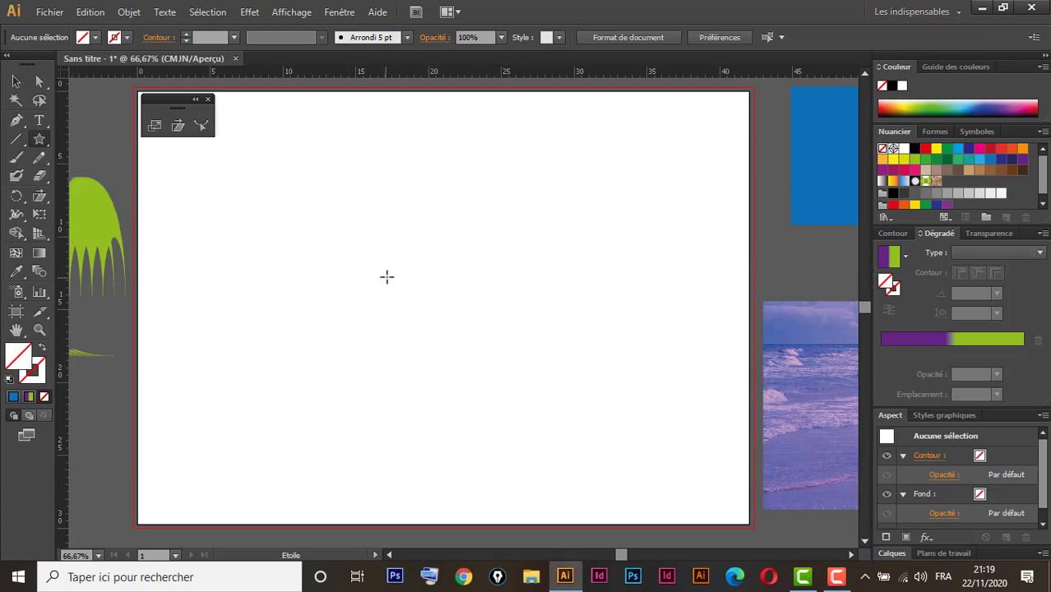
drag(398, 278, 443, 340)
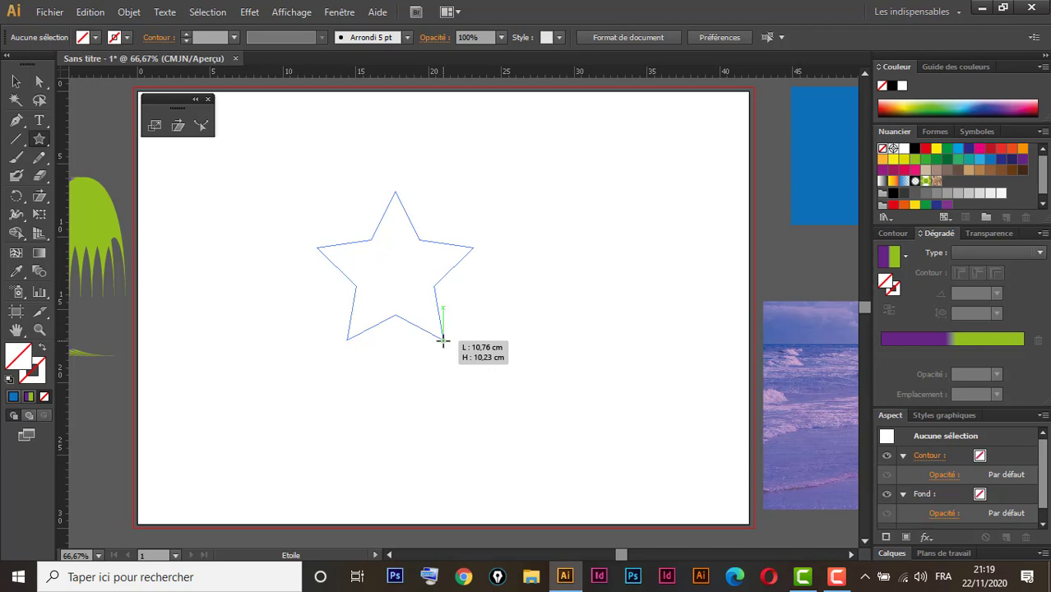
drag(442, 341, 443, 341)
key(Up)
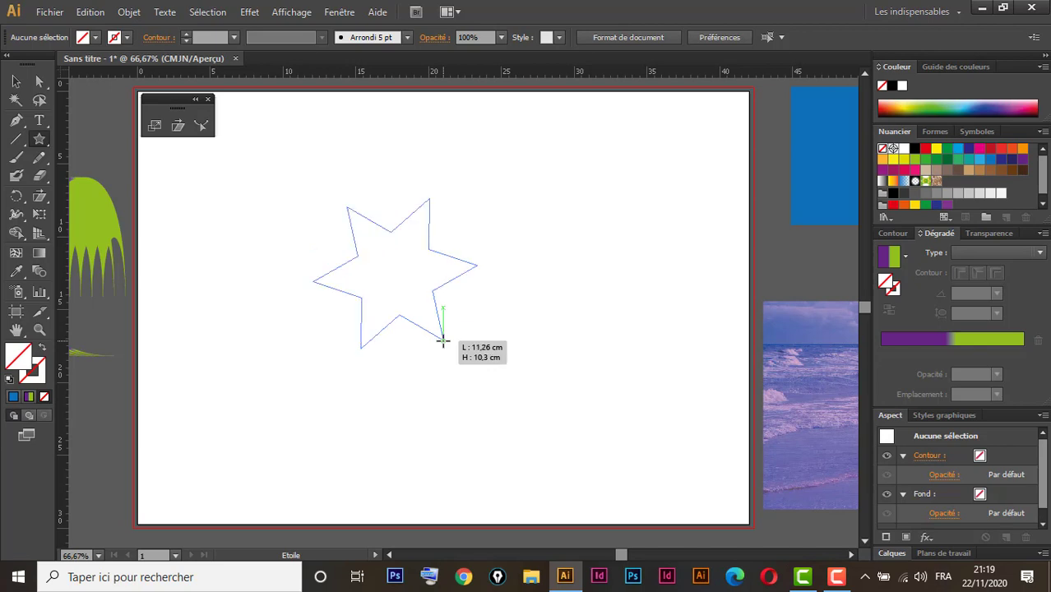
key(Up)
drag(442, 340, 452, 355)
click(15, 82)
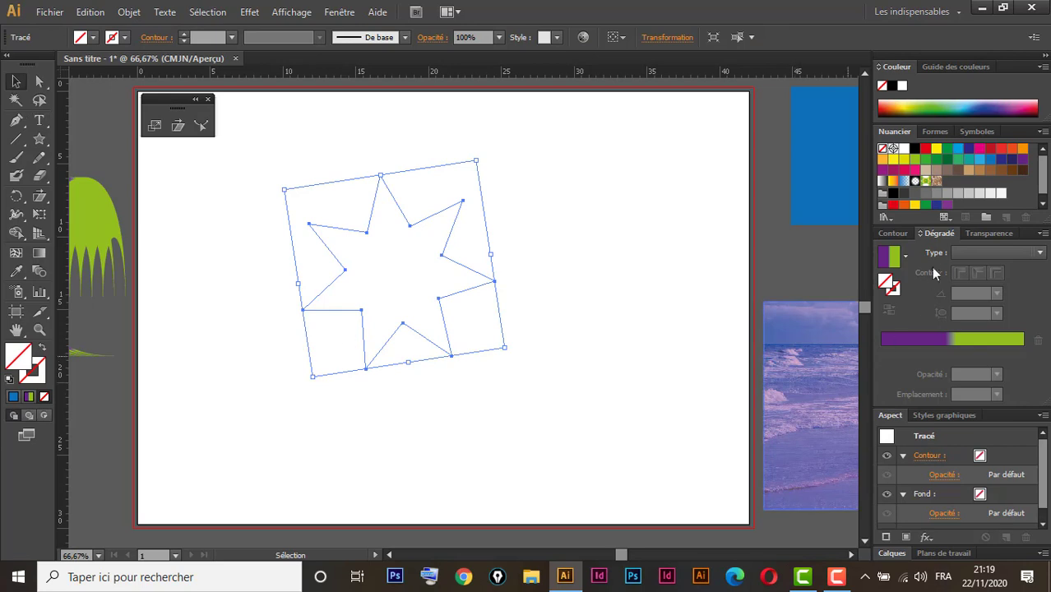
Step: Fill the star with the Orange, Jaune gradient as a Radial type, and move it slightly down and left
click(892, 180)
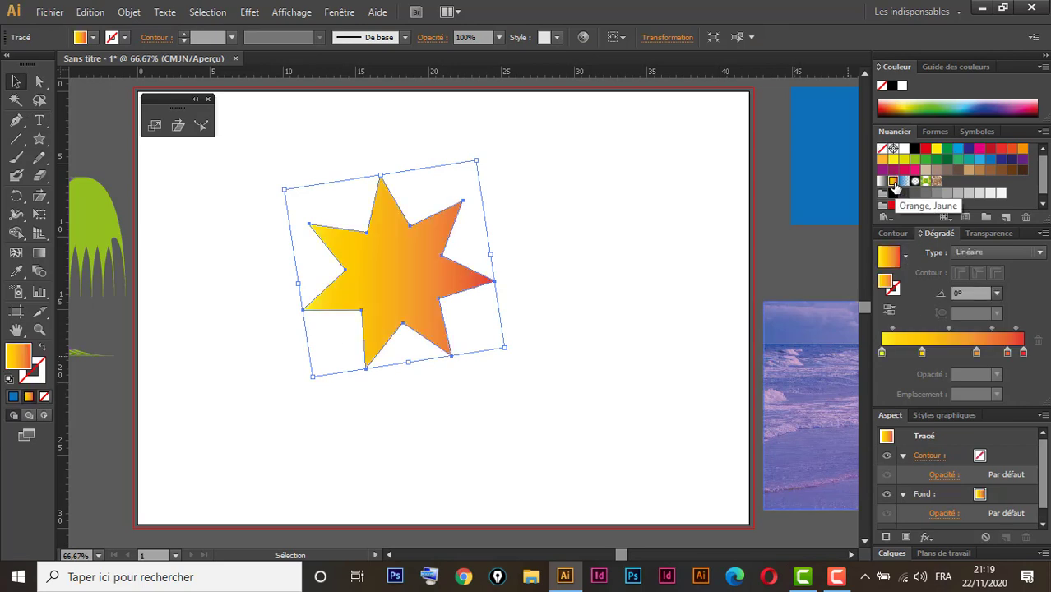
click(999, 255)
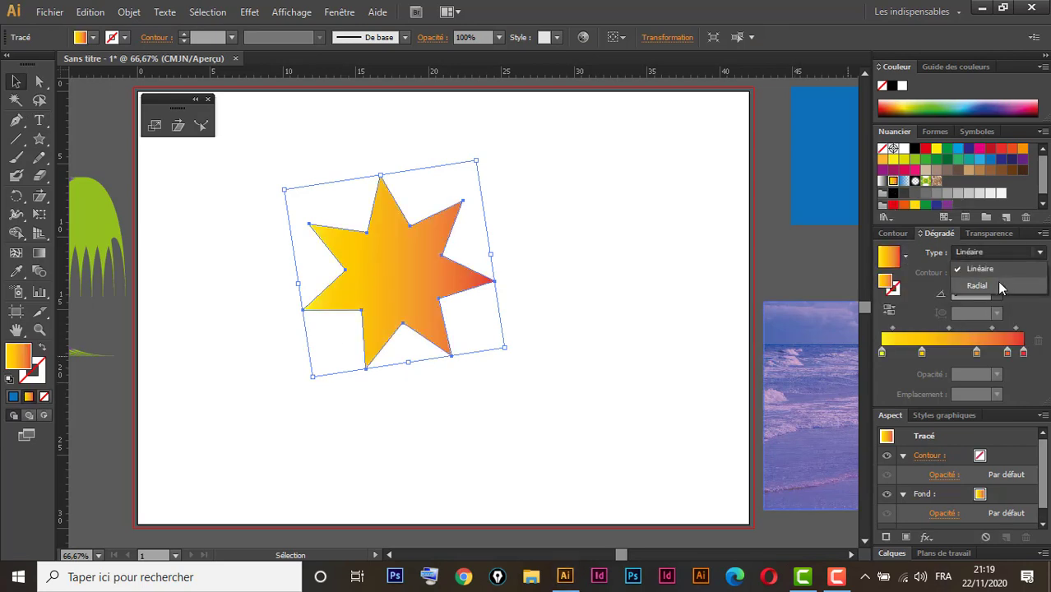
click(997, 281)
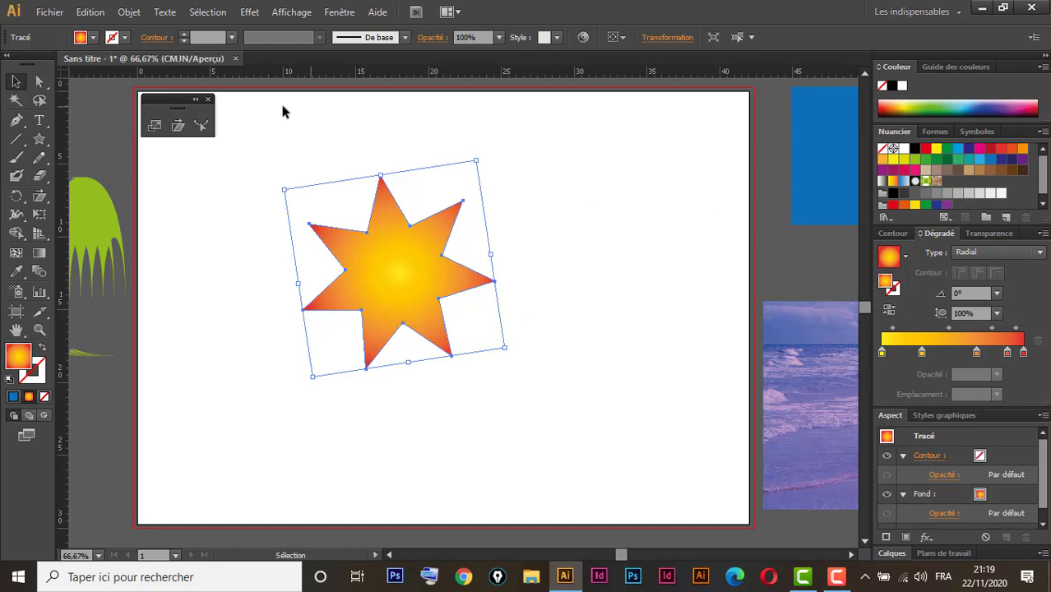
click(12, 82)
drag(398, 252, 383, 271)
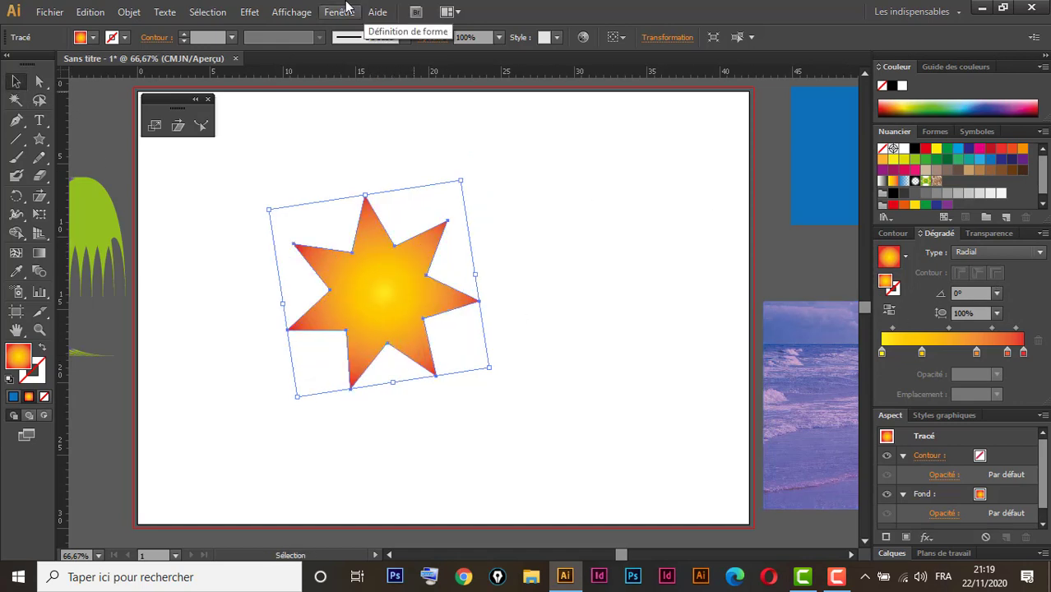
Step: Start the Contraction et dilatation effect on the star, reset its value to 0% and keep the preview enabled
click(251, 12)
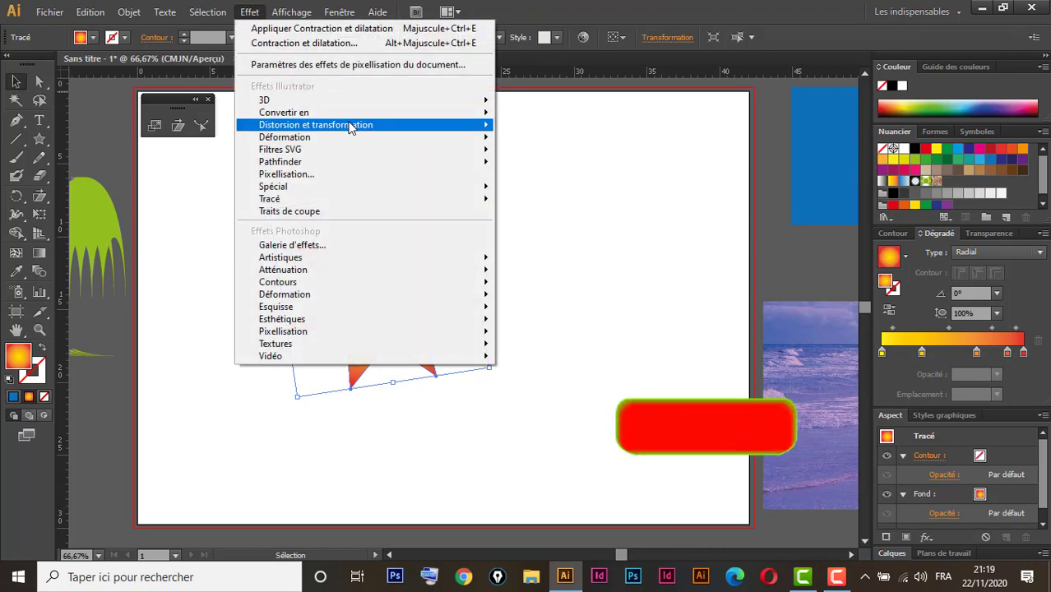
mouse_move(346, 130)
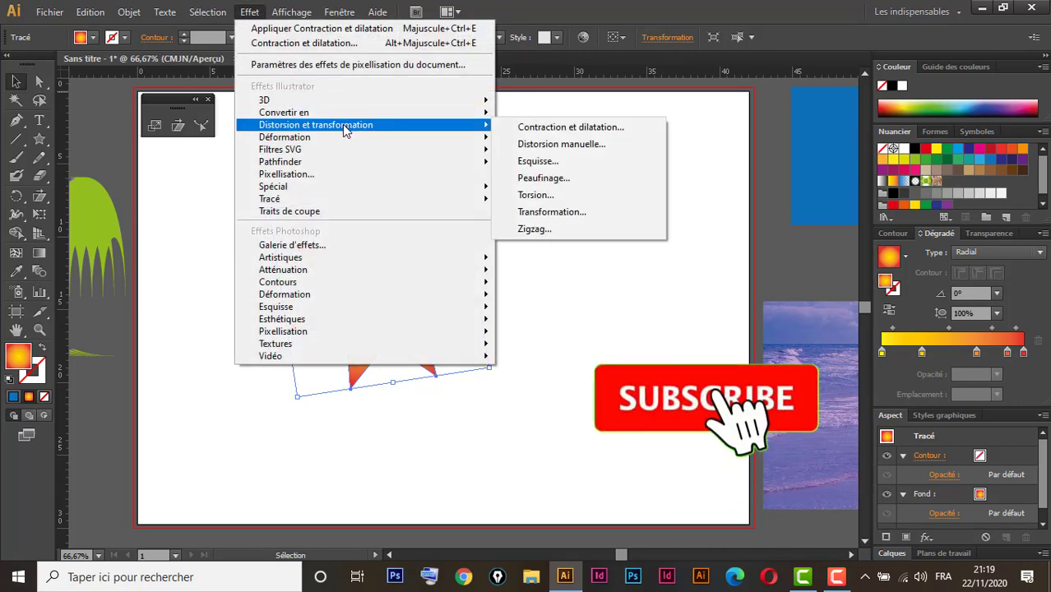
click(553, 128)
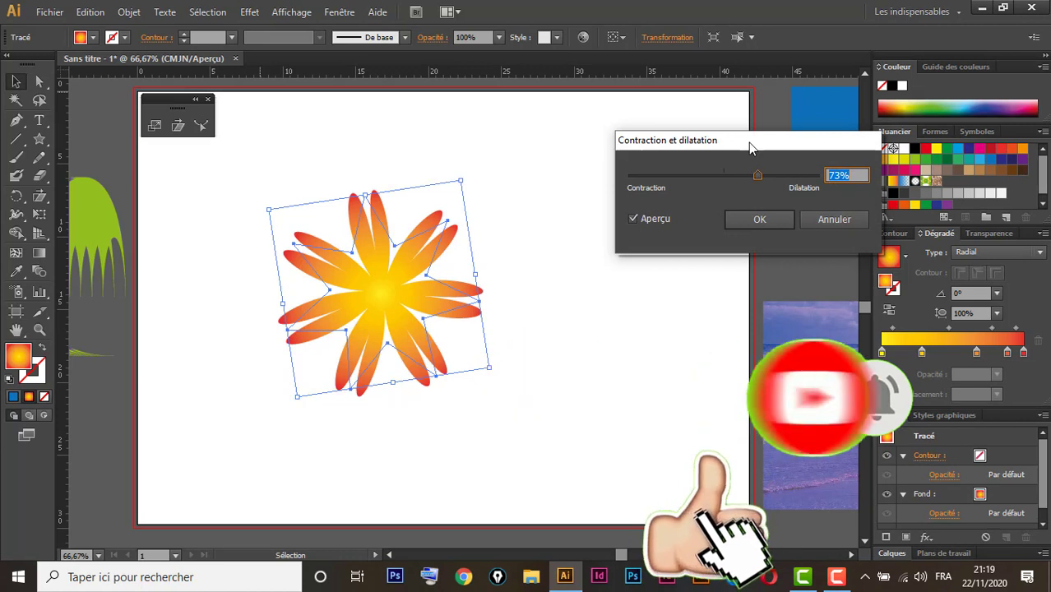
drag(748, 142, 754, 115)
click(853, 146)
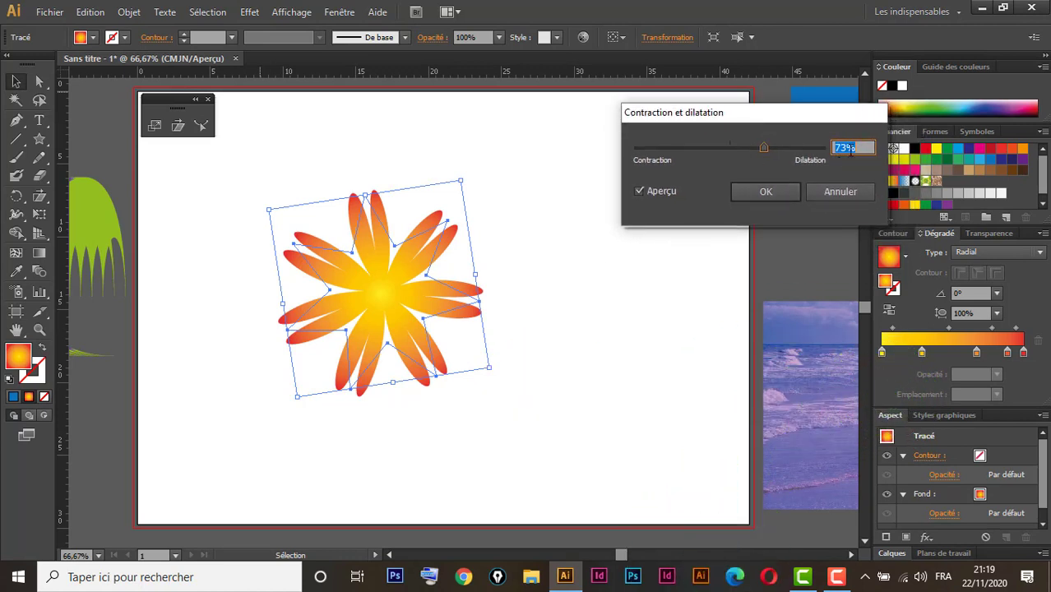
drag(854, 147, 824, 144)
text(0)
click(656, 192)
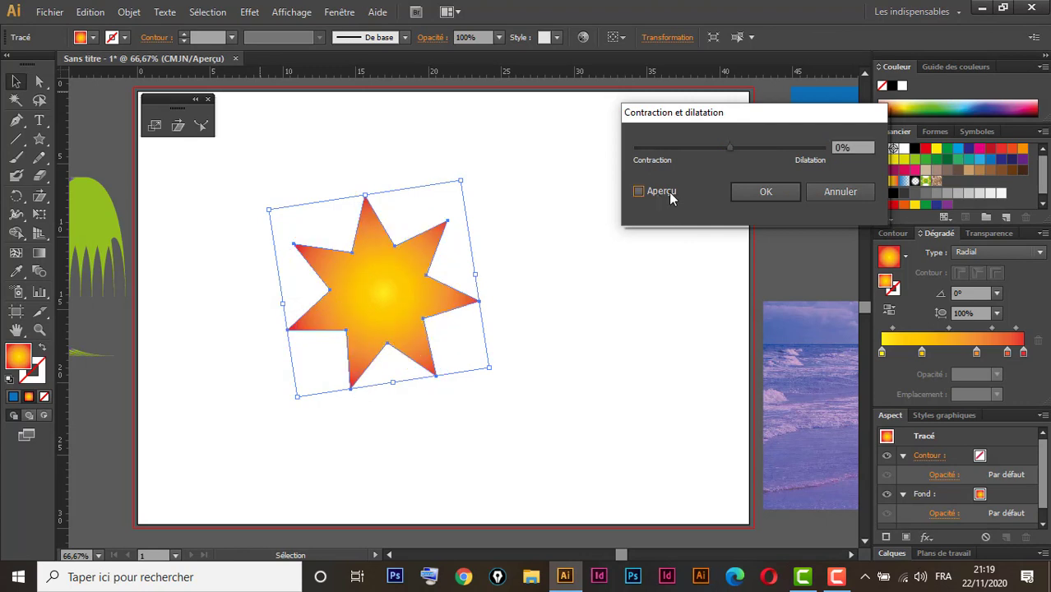
click(862, 144)
key(Up)
text(0)
click(656, 191)
Step: Gradually raise the effect value to 76% towards Dilatation to preview the star as rounded petals
click(854, 148)
key(Up)
key(Up)
key(Up)
key(Up)
key(Up)
key(Up)
key(Up)
key(Up)
key(Up)
key(Up)
key(Up)
key(Up)
key(Up)
key(Up)
key(Up)
key(Up)
key(Up)
key(Up)
key(Up)
key(Up)
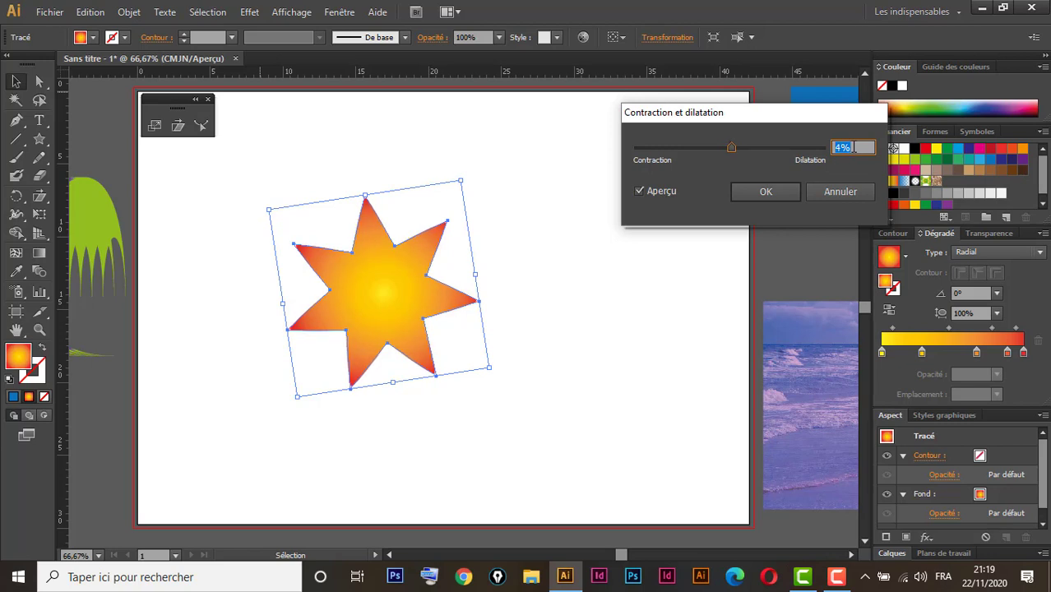
key(Up)
key(Up)
key(Up)
key(Up)
key(Up)
key(Up)
key(Up)
key(Up)
key(Up)
key(Up)
key(Up)
key(Up)
key(Up)
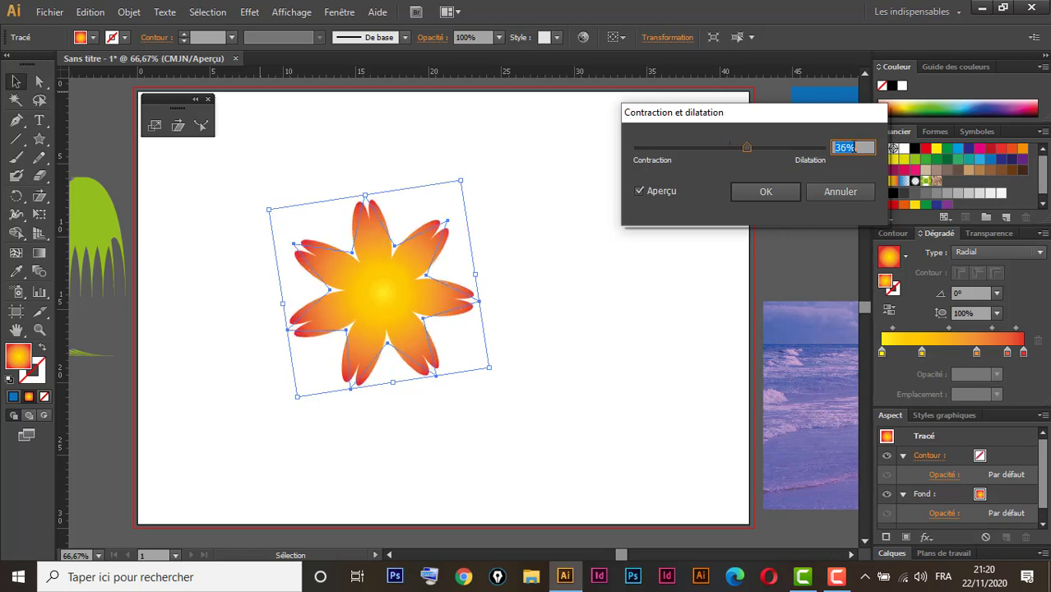
key(Up)
key(Up)
key(Up)
key(Up)
key(Up)
key(Up)
key(Up)
key(Up)
key(Up)
key(Up)
key(Up)
key(Up)
key(Up)
key(Up)
key(Up)
key(Up)
key(Up)
key(Up)
key(Up)
key(Up)
key(Up)
key(Up)
key(Up)
key(Up)
key(Up)
key(Up)
key(Up)
key(Up)
key(Up)
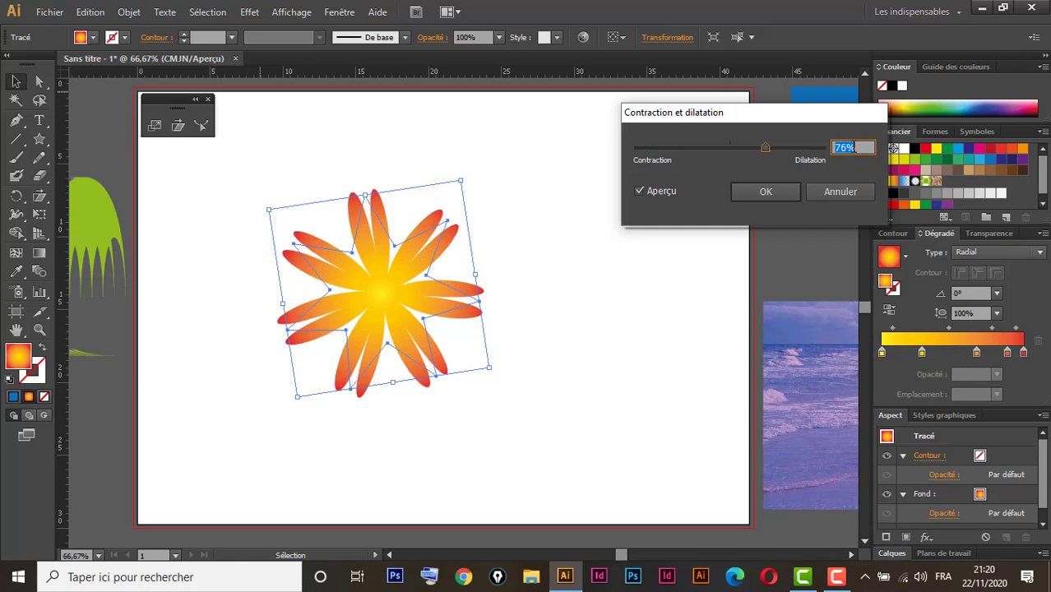
Step: Gradually lower the effect value to -89% towards Contraction to preview the star with long thin spikes
key(Down)
key(Down)
key(Down)
key(Down)
key(Down)
key(Down)
key(Down)
key(Down)
key(Down)
key(Down)
key(Down)
key(Down)
key(Down)
key(Down)
key(Down)
key(Down)
key(Down)
key(Down)
key(Down)
key(Down)
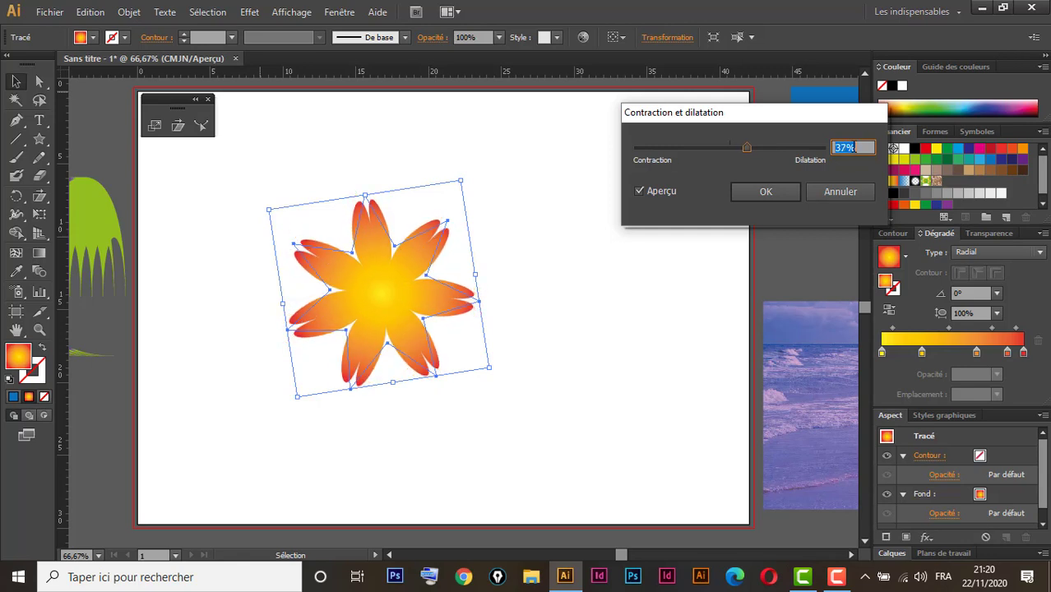
key(Down)
key(Down)
key(Down)
key(Down)
key(Down)
key(Down)
key(Down)
key(Down)
key(Down)
key(Down)
key(Down)
key(Down)
key(Down)
key(Down)
key(Down)
key(Down)
key(Down)
key(Down)
key(Down)
key(Down)
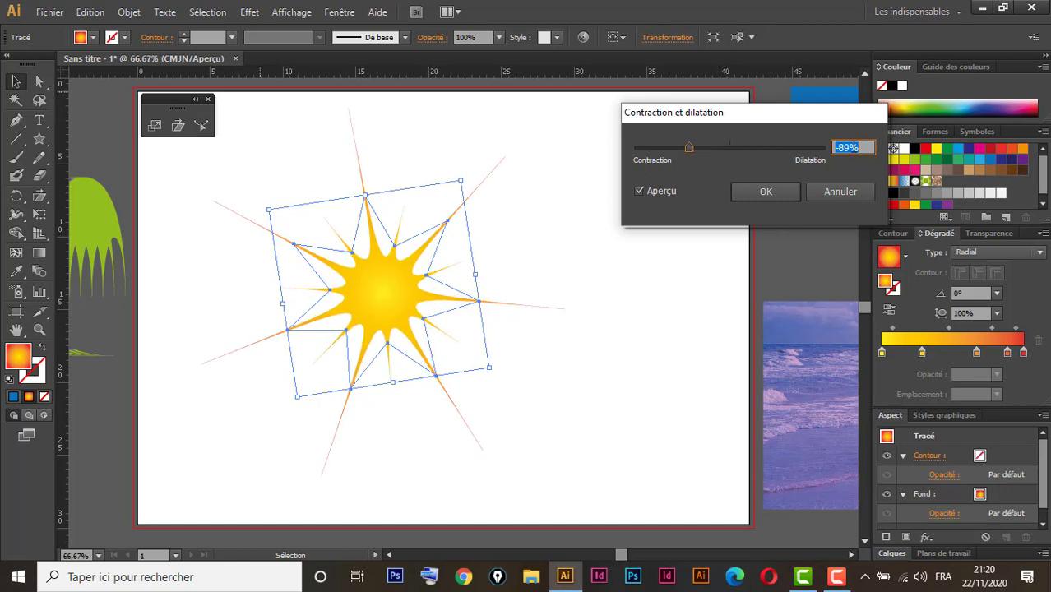
Step: Raise the Contraction et dilatation value to 67% towards Dilatation and apply the effect to the star
key(Up)
key(Up)
key(Up)
key(Up)
key(Up)
key(Up)
key(Up)
key(Up)
key(Up)
key(Up)
key(Up)
key(Up)
key(Up)
key(Up)
key(Up)
key(Up)
key(Up)
key(Up)
key(Up)
key(Up)
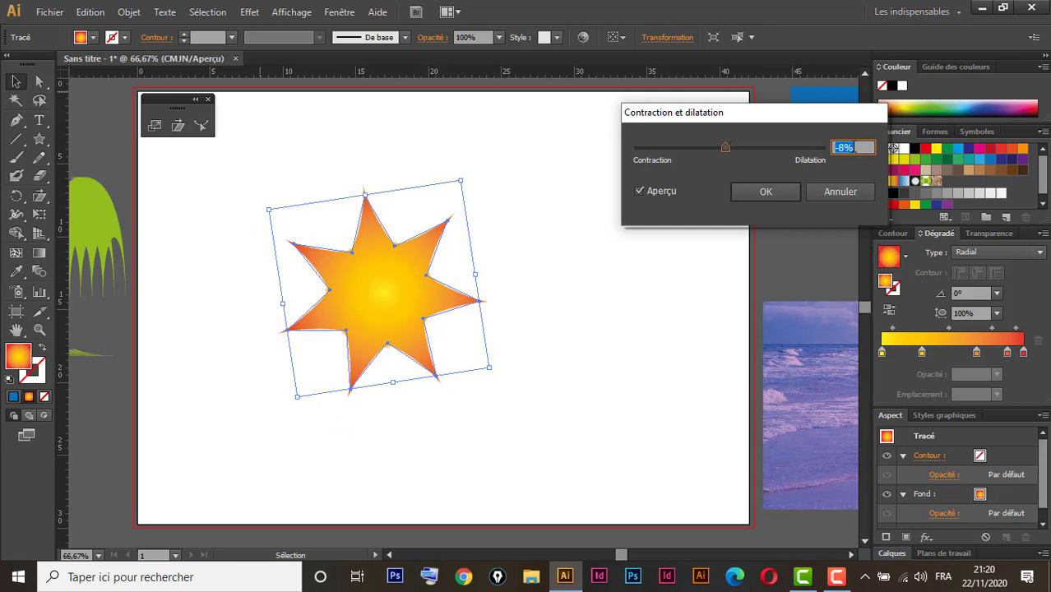
key(Up)
key(Up)
key(Up)
key(Up)
key(Up)
key(Up)
key(Up)
key(Up)
key(Up)
key(Up)
key(Up)
key(Up)
key(Up)
key(Up)
key(Up)
key(Up)
key(Up)
key(Up)
key(Up)
key(Up)
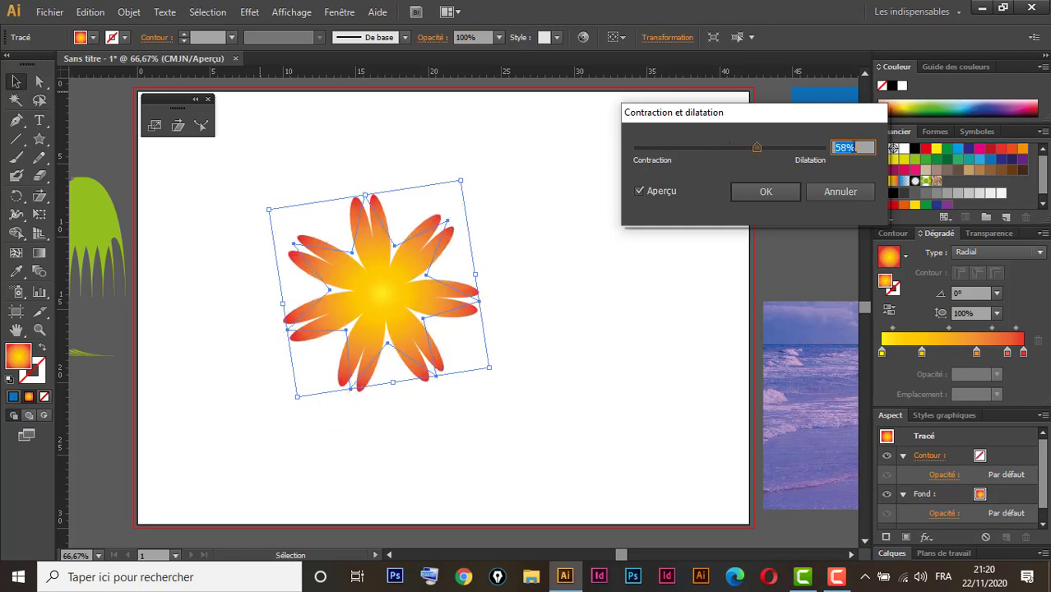
key(Up)
key(Up)
key(Up)
key(Up)
key(Up)
key(Up)
key(Up)
key(Up)
key(Up)
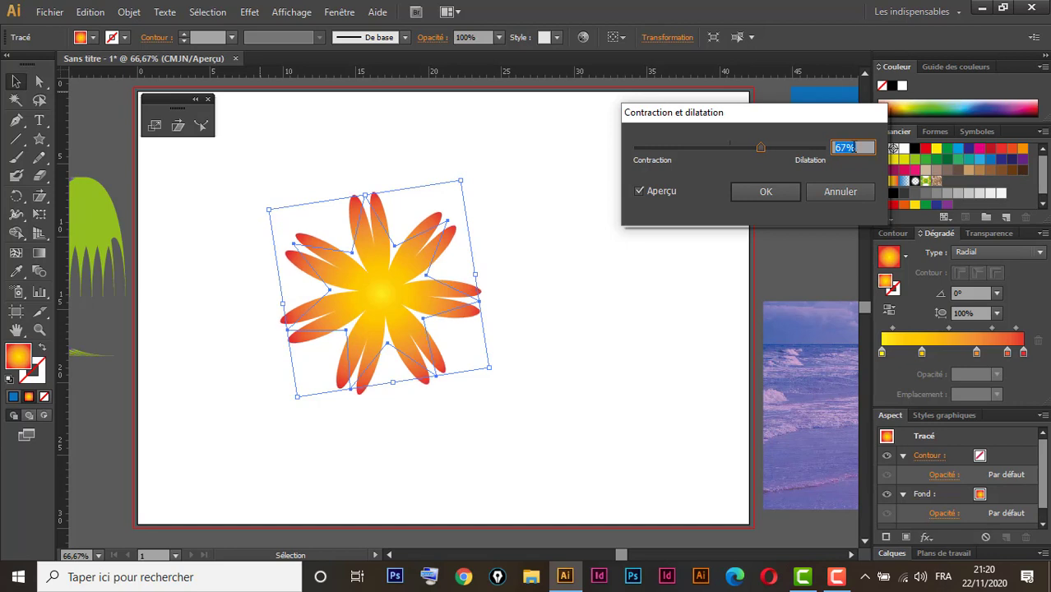
click(765, 193)
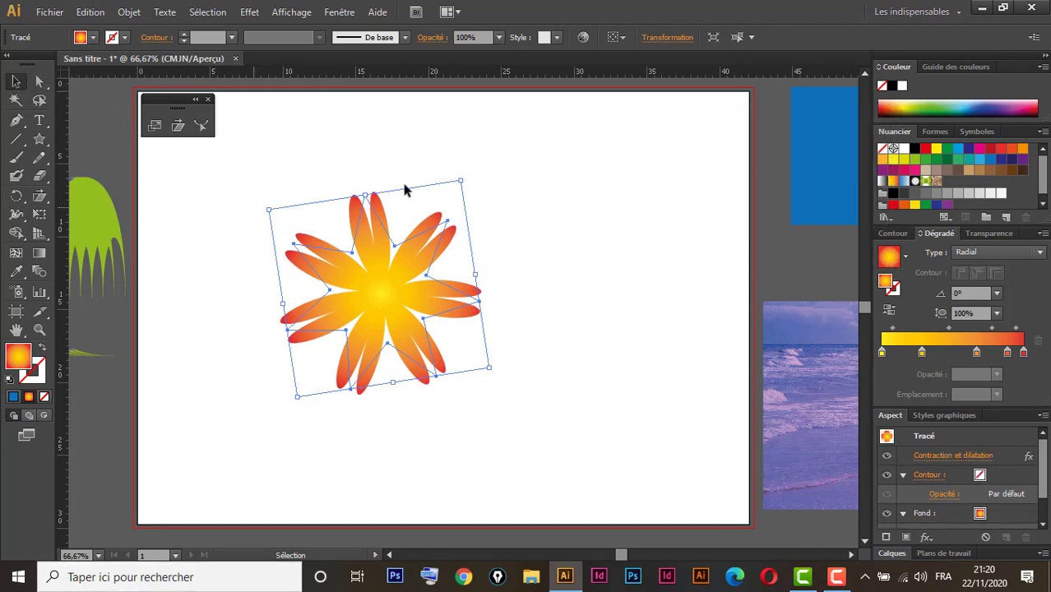
Step: Add a copy of the petal shape rotated about 26.9° around its own centre
click(16, 197)
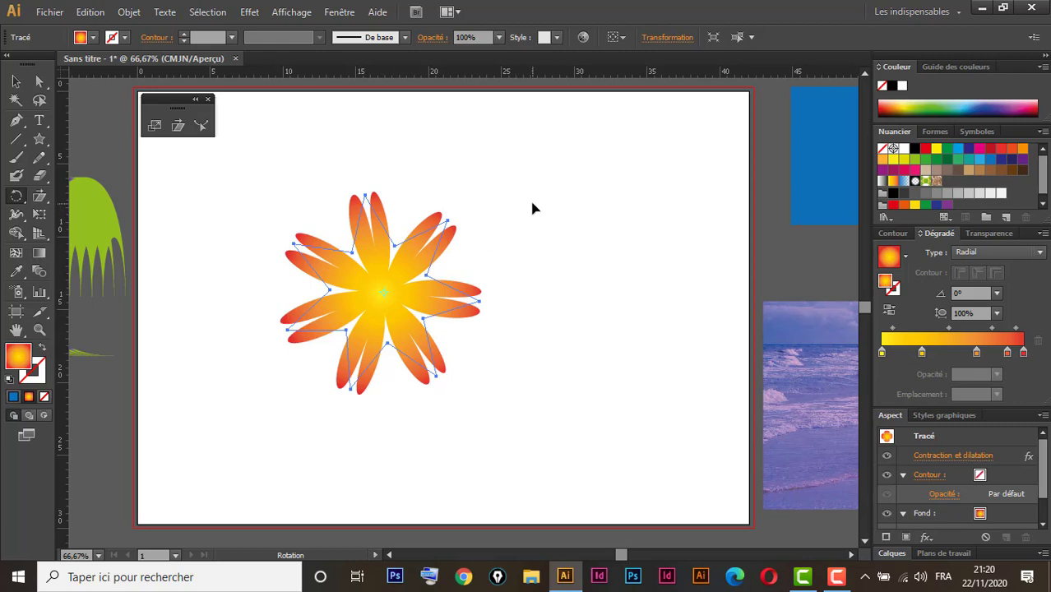
drag(532, 209, 482, 146)
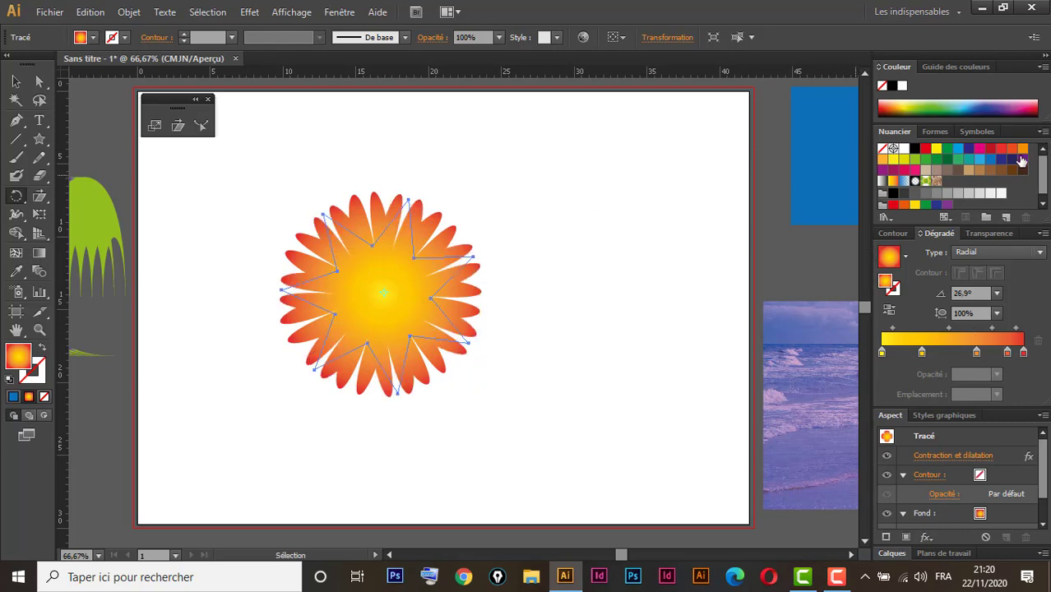
Step: Recolour the rotated copy's radial gradient stops from centre outward as pink, sky blue, magenta, purple and dark violet
drag(1023, 161, 1025, 355)
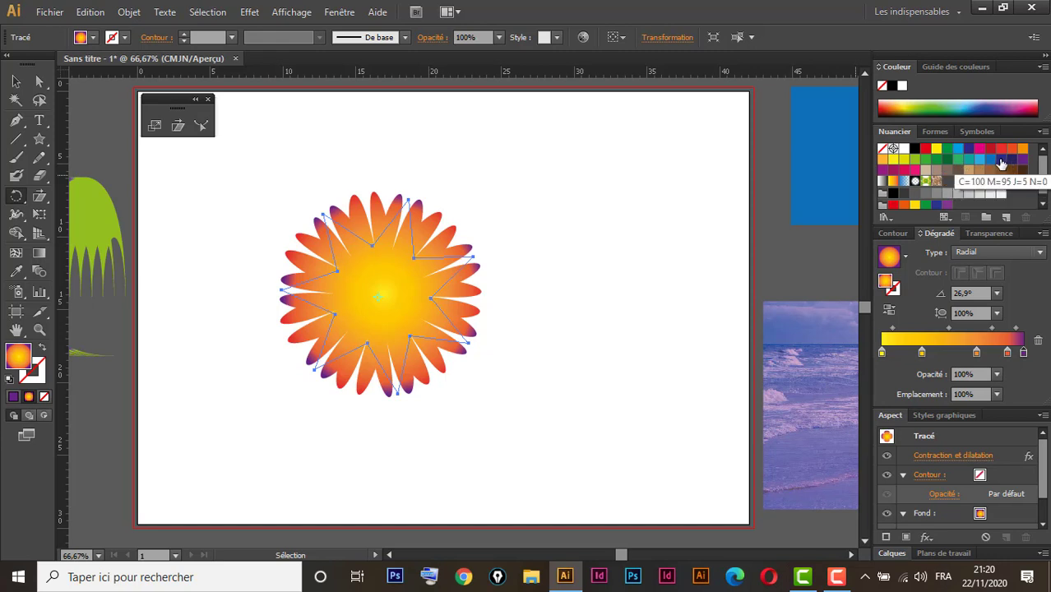
drag(883, 172, 1008, 352)
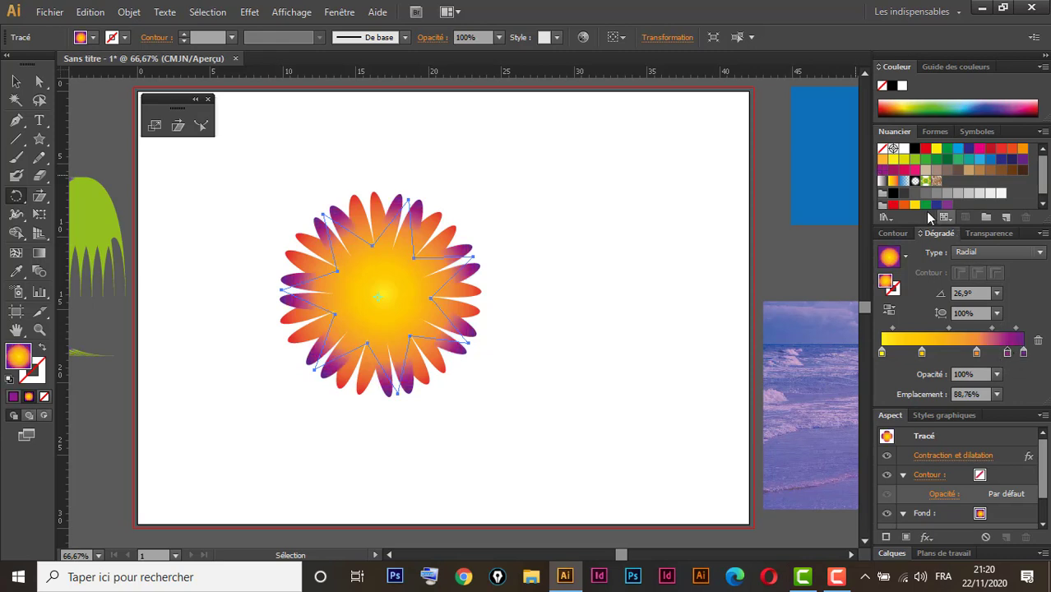
drag(893, 171, 979, 351)
drag(913, 174, 883, 356)
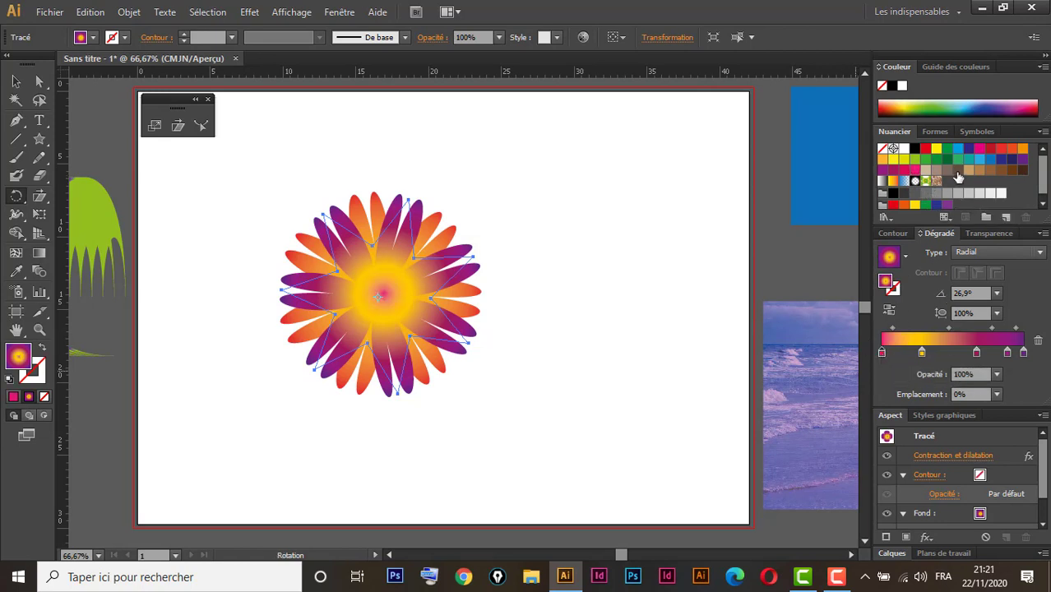
drag(978, 160, 948, 290)
drag(923, 349, 921, 355)
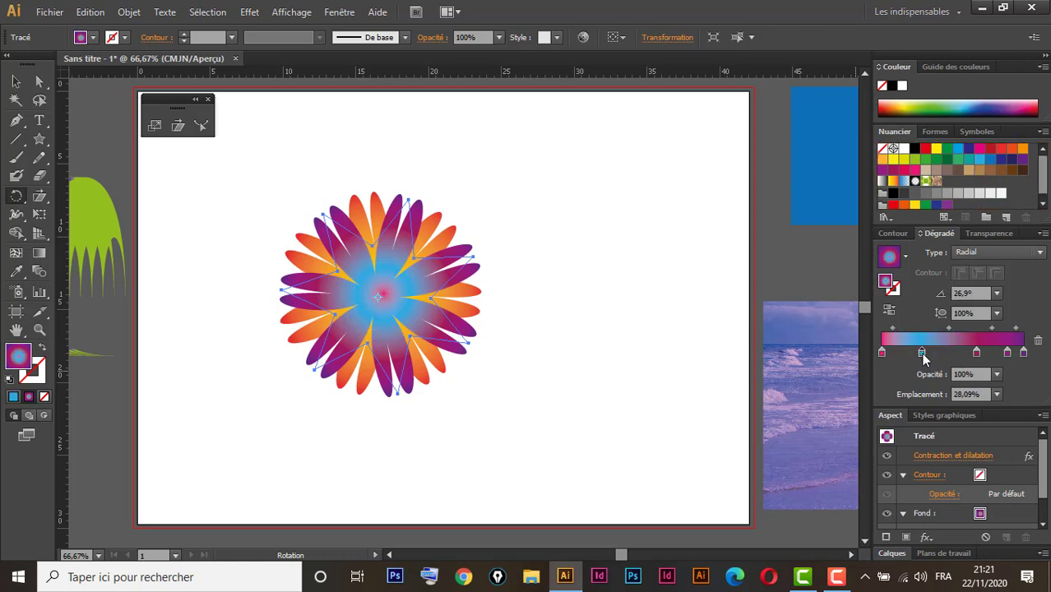
Step: Draw a small circle over the flower's centre and fill it with the Orange, Jaune gradient as a Radial type
click(11, 84)
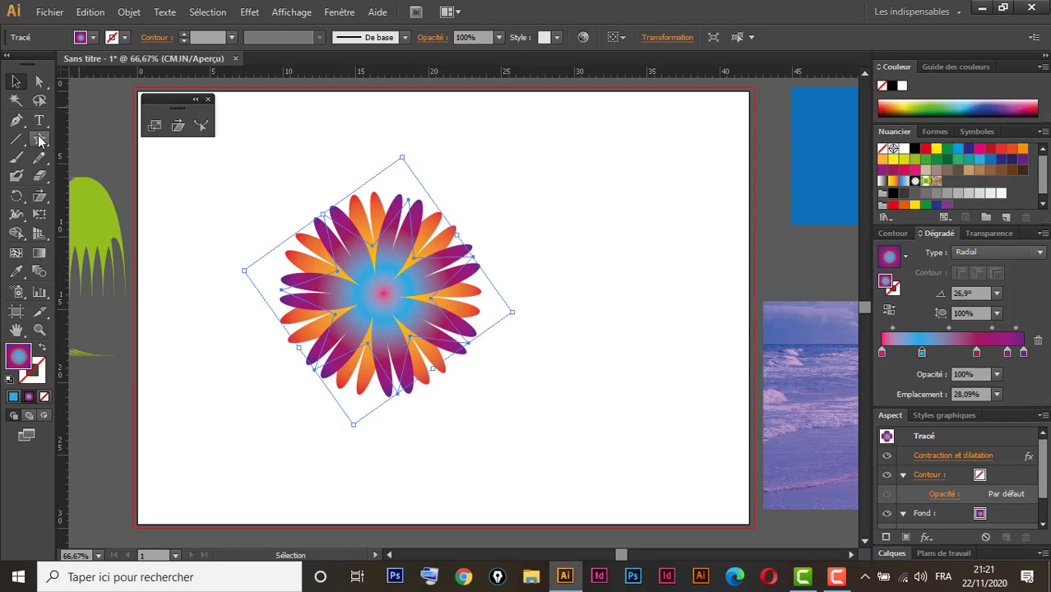
drag(39, 142, 81, 174)
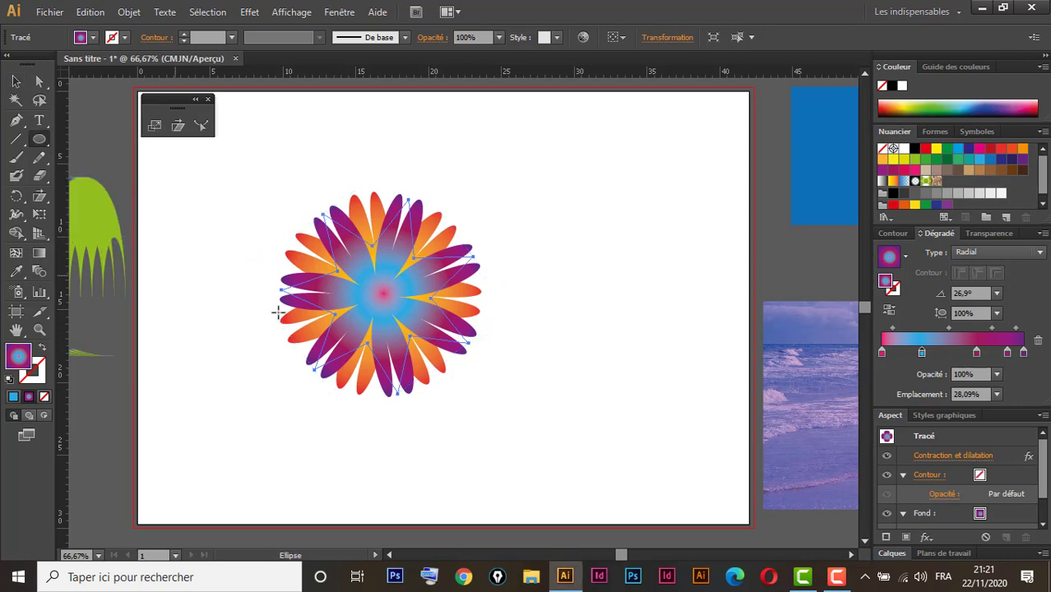
drag(364, 275, 399, 315)
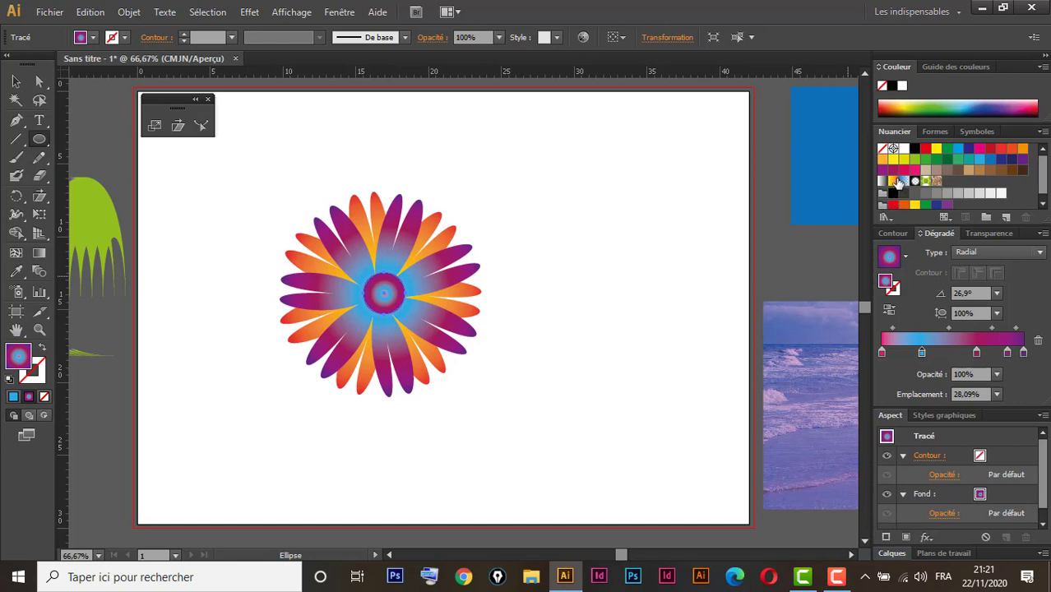
click(893, 181)
click(991, 253)
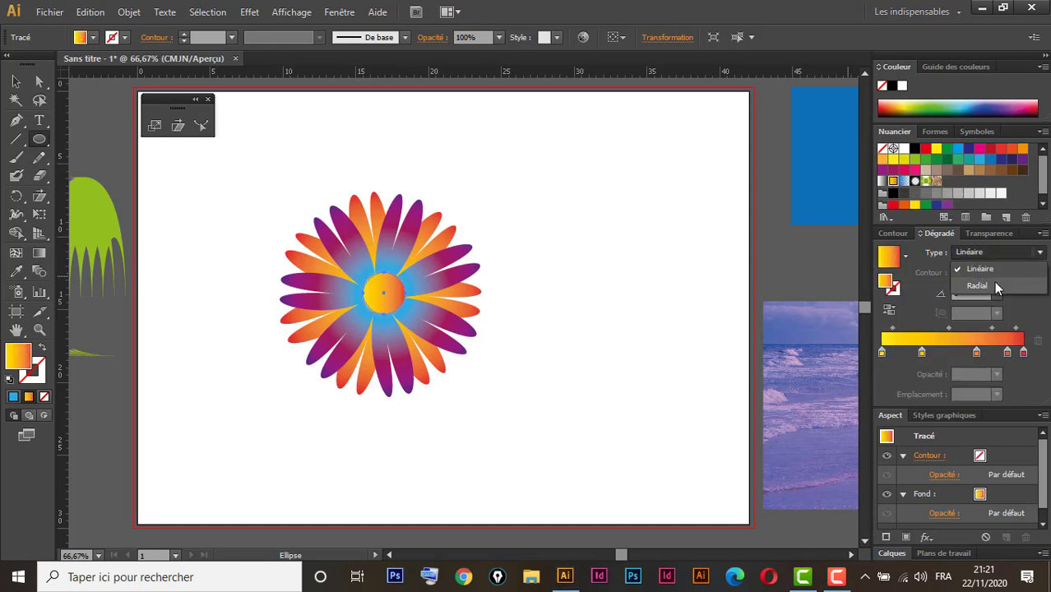
click(993, 284)
click(18, 83)
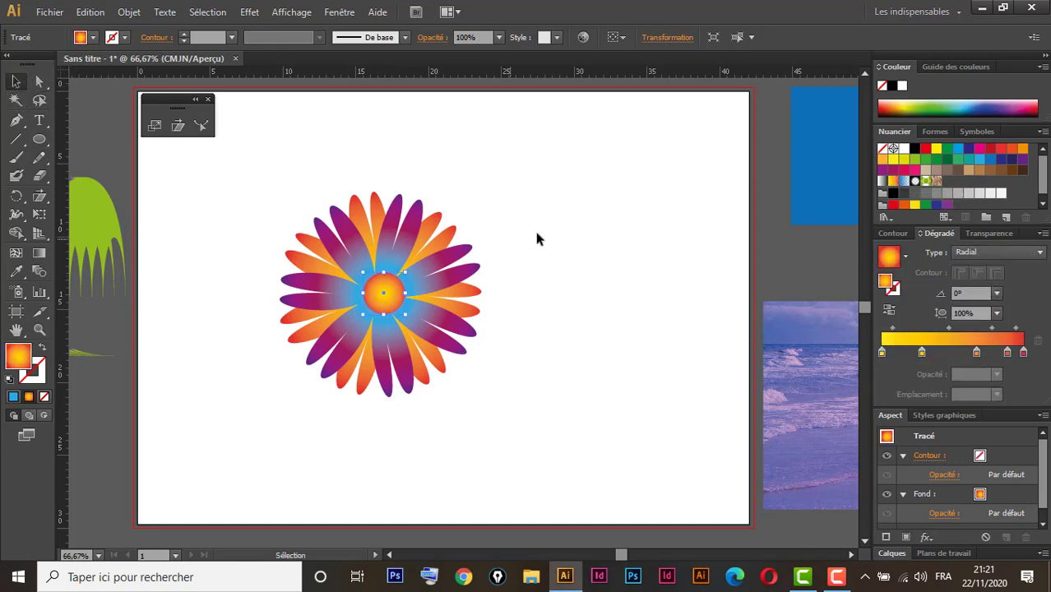
Step: Shear both petal shapes and the centre circle together until the flower is slightly flattened and wider, and deselect it
drag(444, 273, 269, 403)
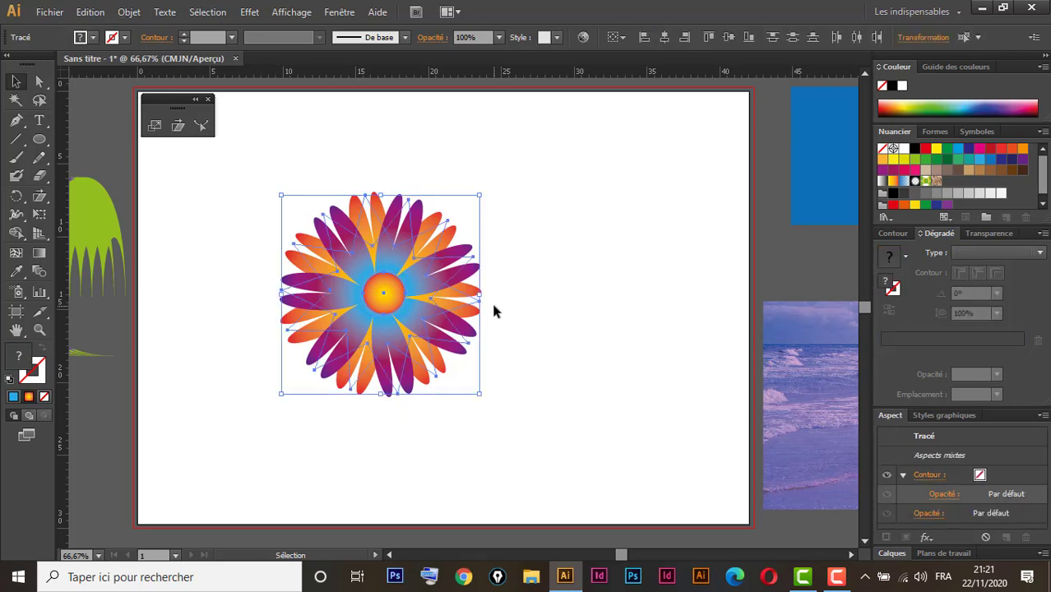
click(177, 127)
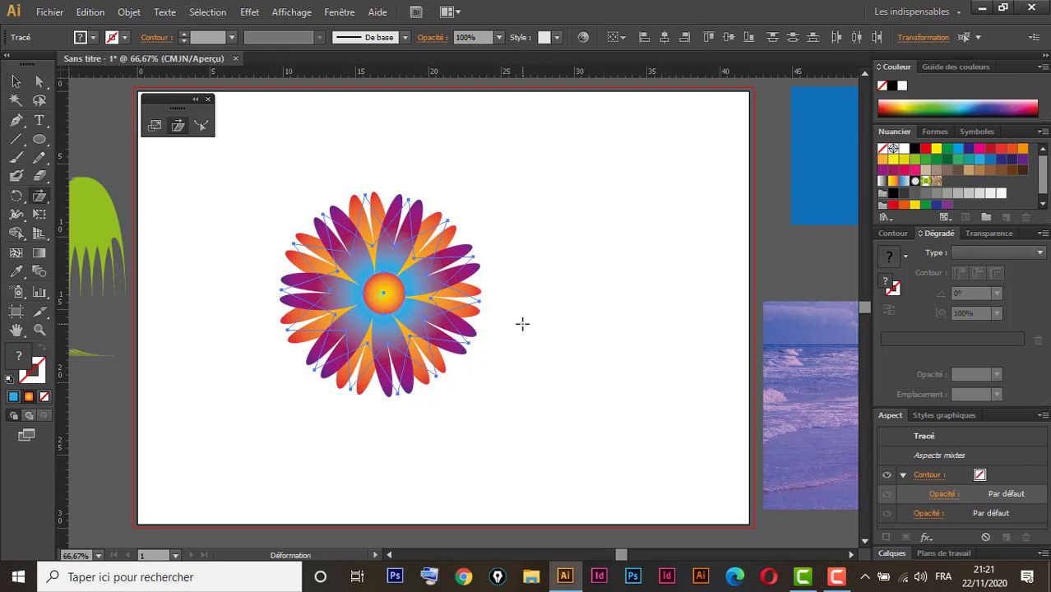
drag(522, 323, 520, 290)
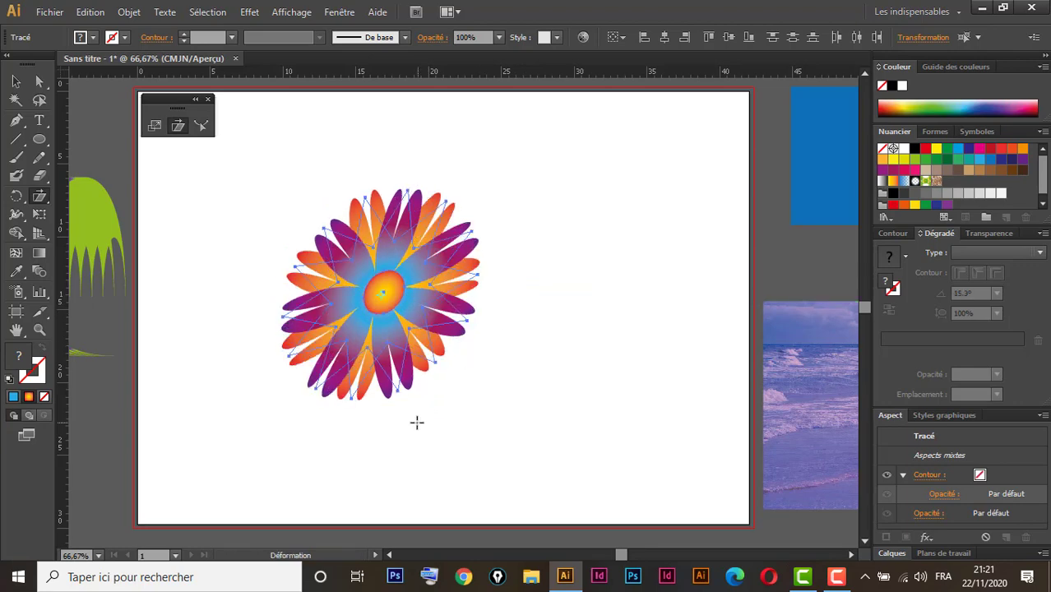
mouse_move(415, 421)
mouse_down()
mouse_move(413, 407)
mouse_move(409, 415)
mouse_up()
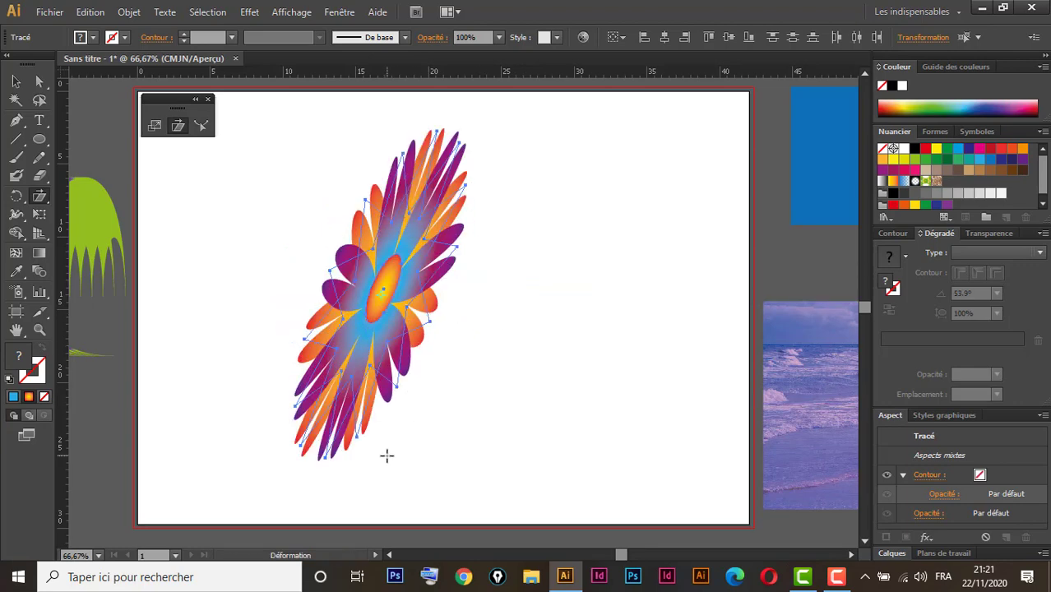
drag(387, 453, 374, 419)
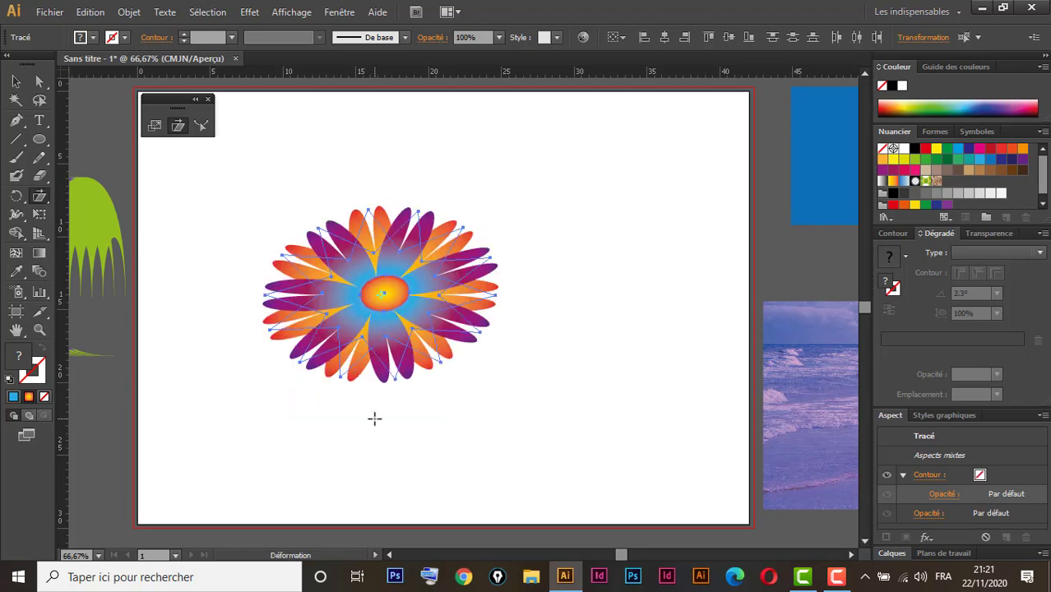
click(15, 81)
click(287, 462)
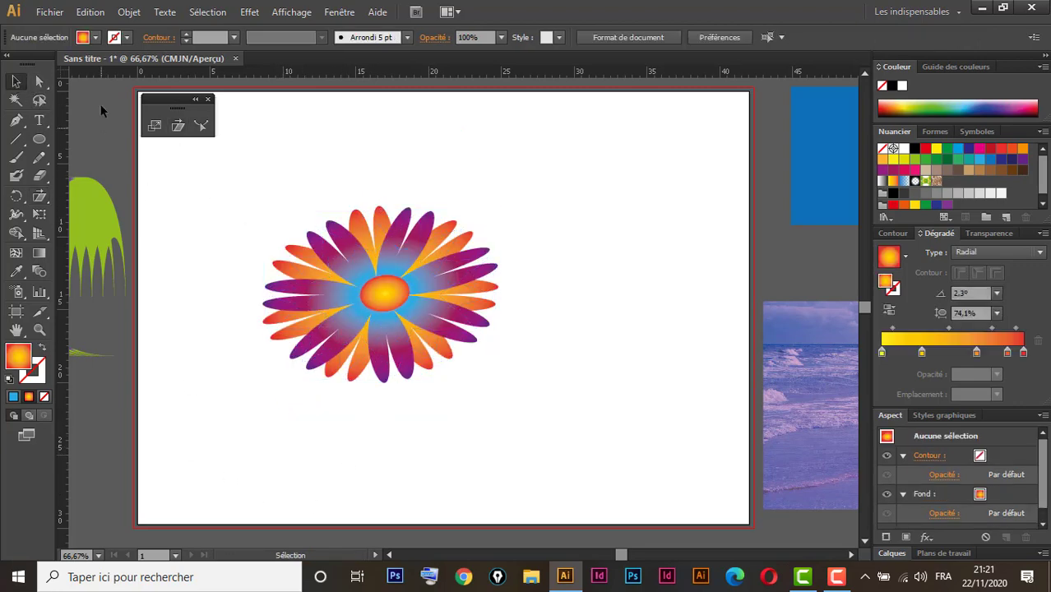
Step: Draw a curved stem path with the Pen tool from the flower's centre down to near the artboard's lower edge
click(16, 120)
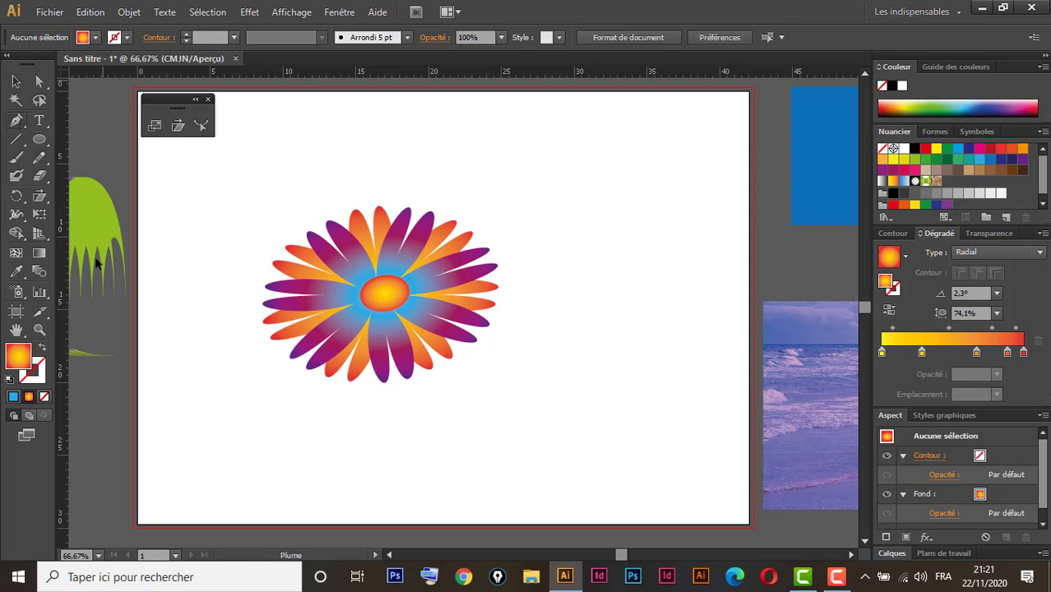
click(383, 298)
drag(359, 400, 362, 508)
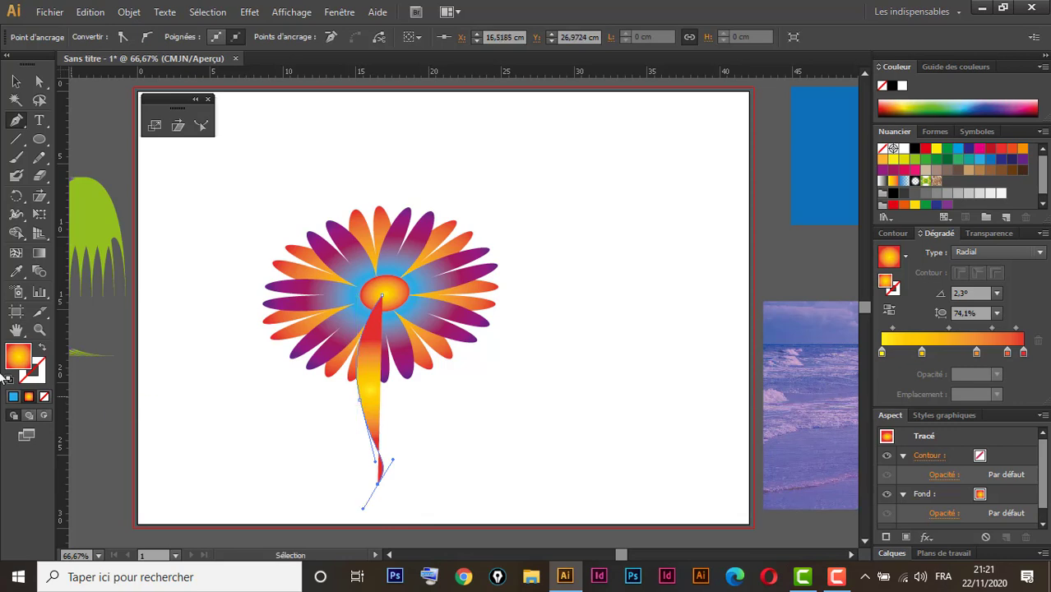
Step: Give the stem no fill and a dark green stroke with a weight of 8 pt
click(10, 381)
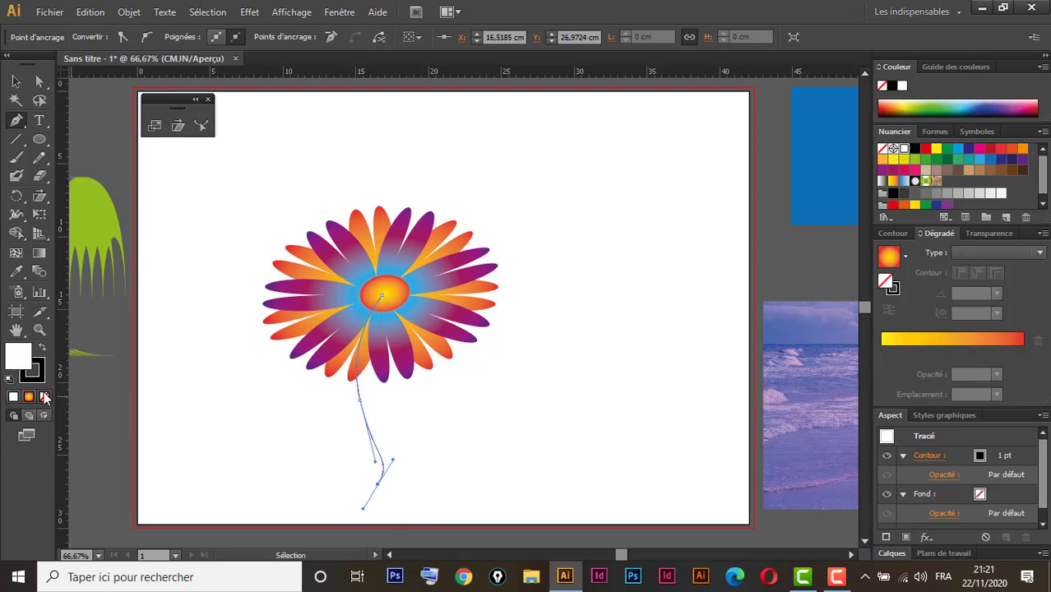
click(44, 396)
click(38, 376)
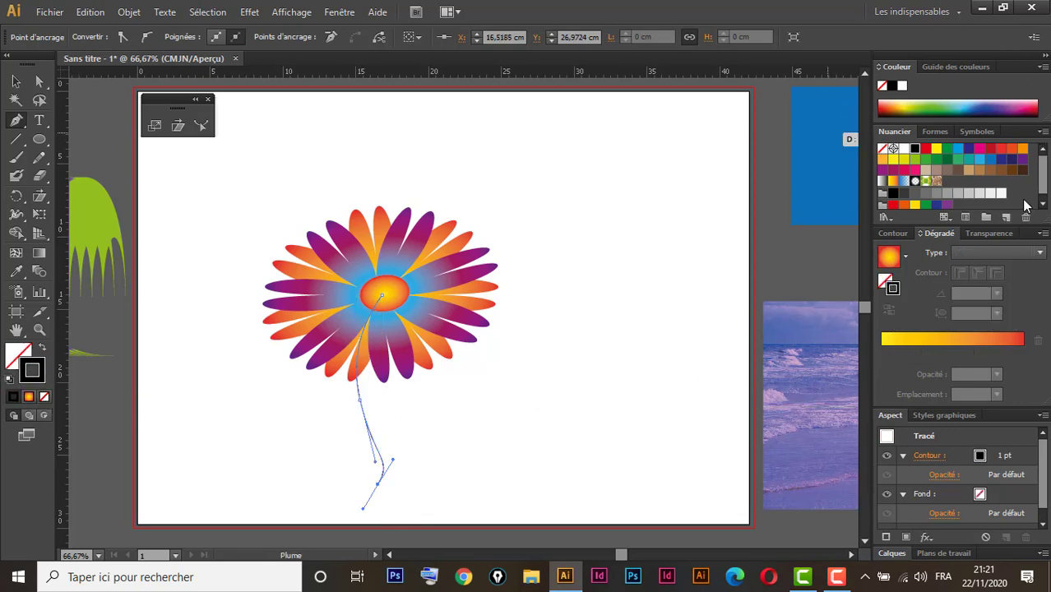
click(947, 160)
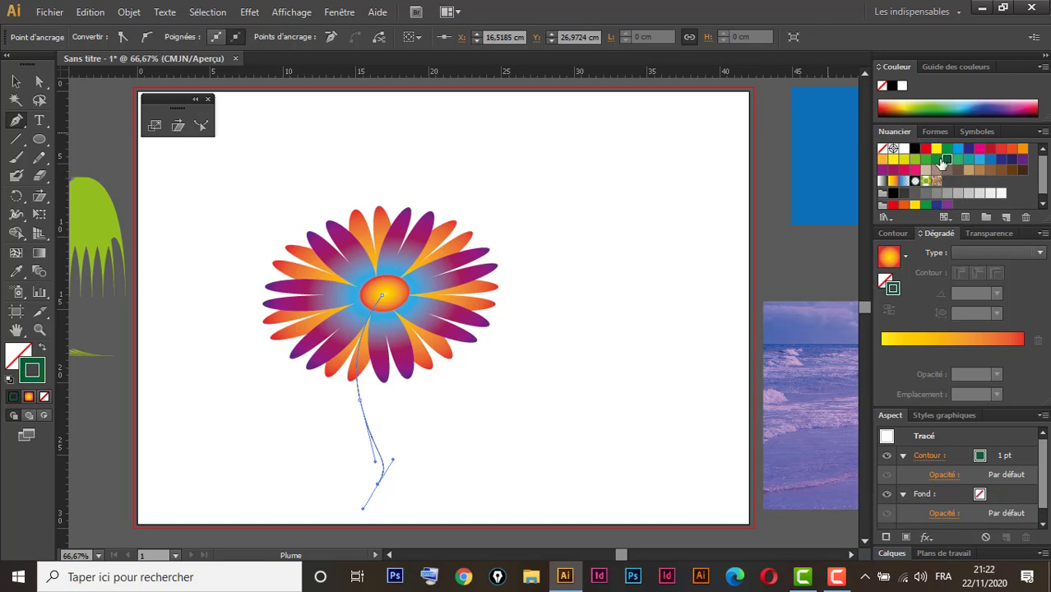
click(893, 233)
click(918, 249)
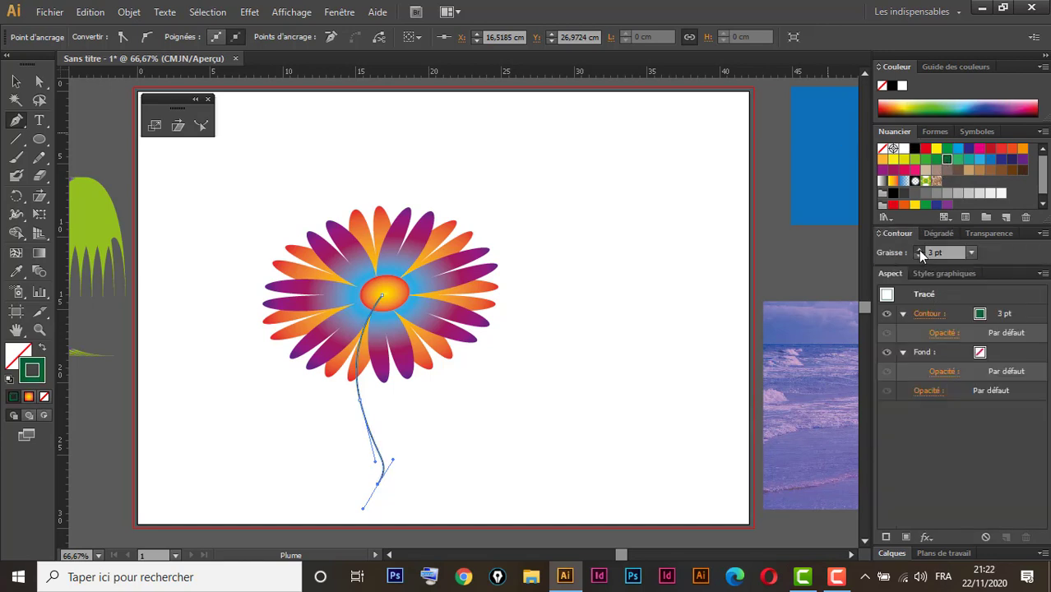
click(918, 249)
click(919, 249)
click(15, 82)
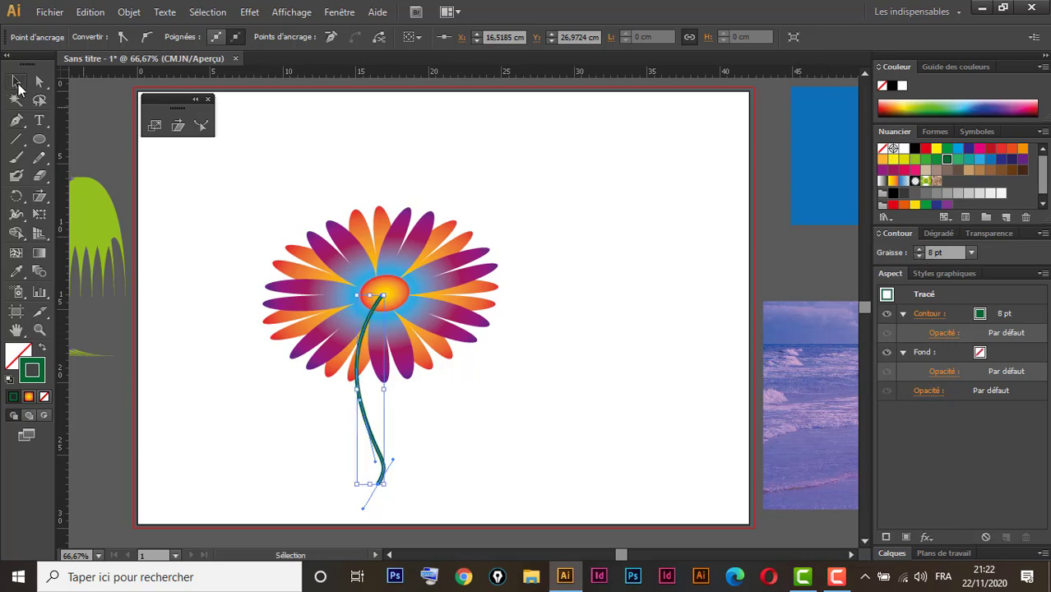
Step: Send the stem to the back with Arrière-plan so it sits behind the petals, and deselect it
click(427, 478)
drag(465, 426, 367, 469)
right_click(376, 448)
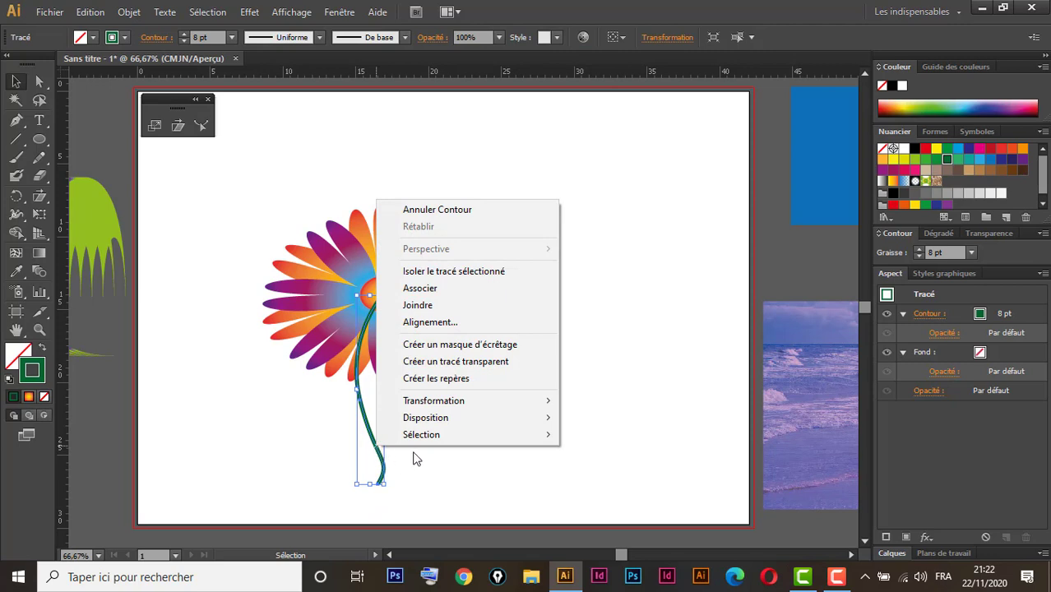
mouse_move(442, 420)
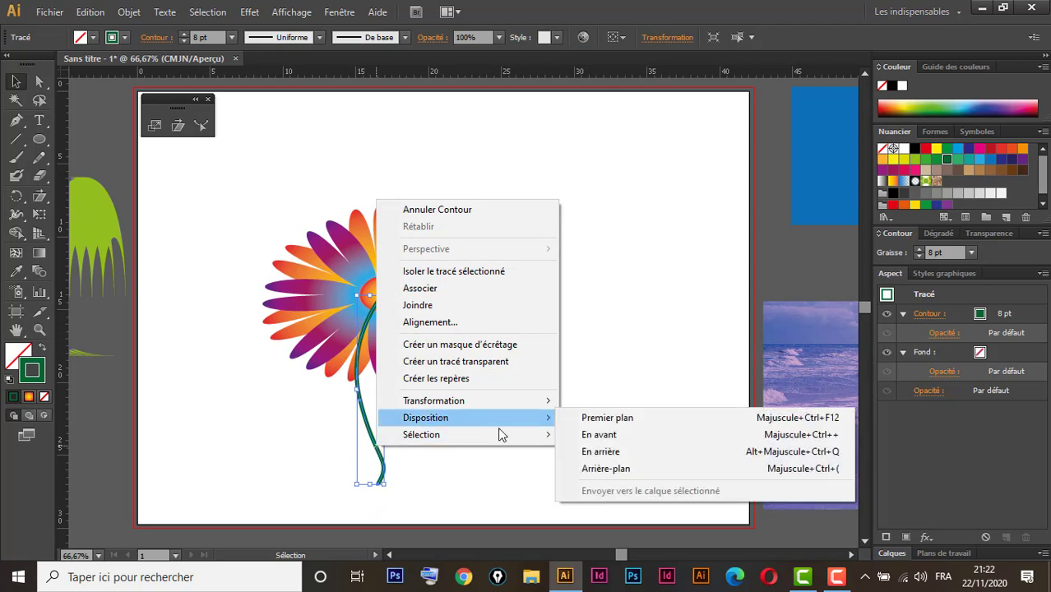
click(610, 470)
click(613, 466)
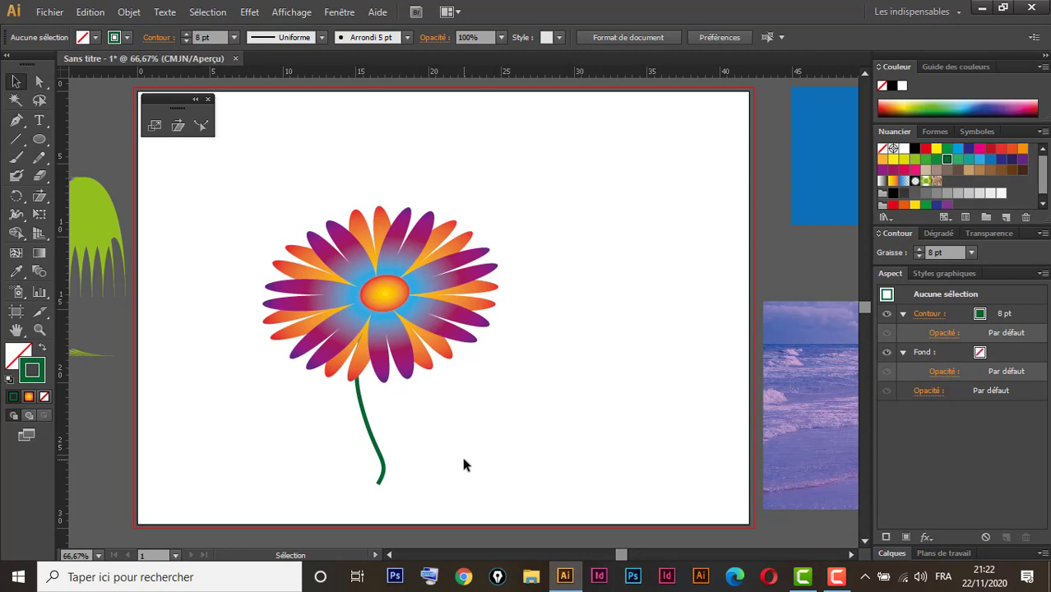
Step: Shrink the whole flower with its stem at the artboard's lower left, and duplicate it rightwards into an evenly spaced row of four
drag(557, 221, 252, 421)
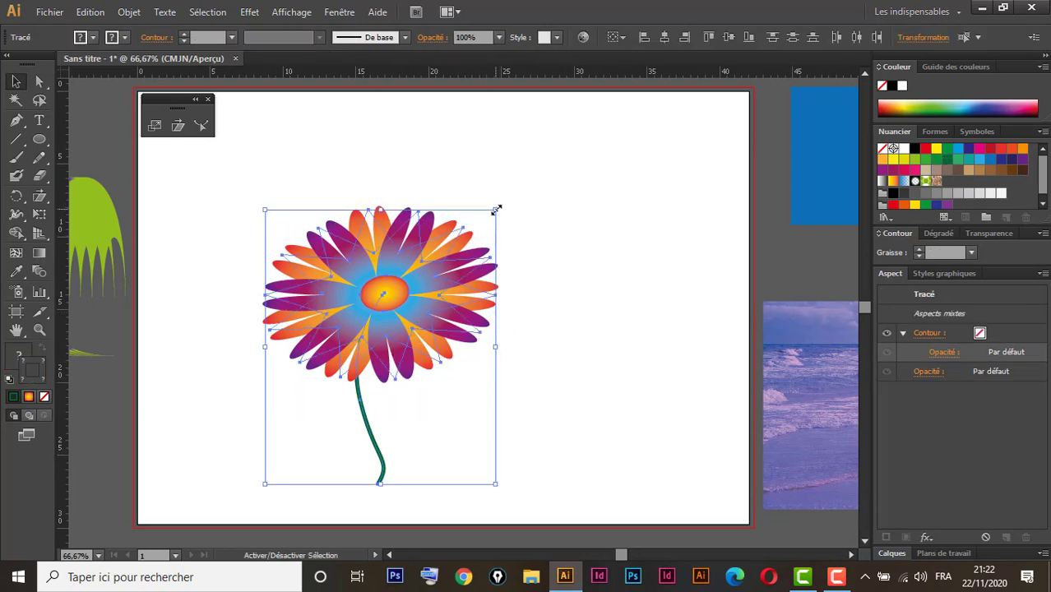
drag(495, 210, 361, 371)
drag(316, 405, 353, 412)
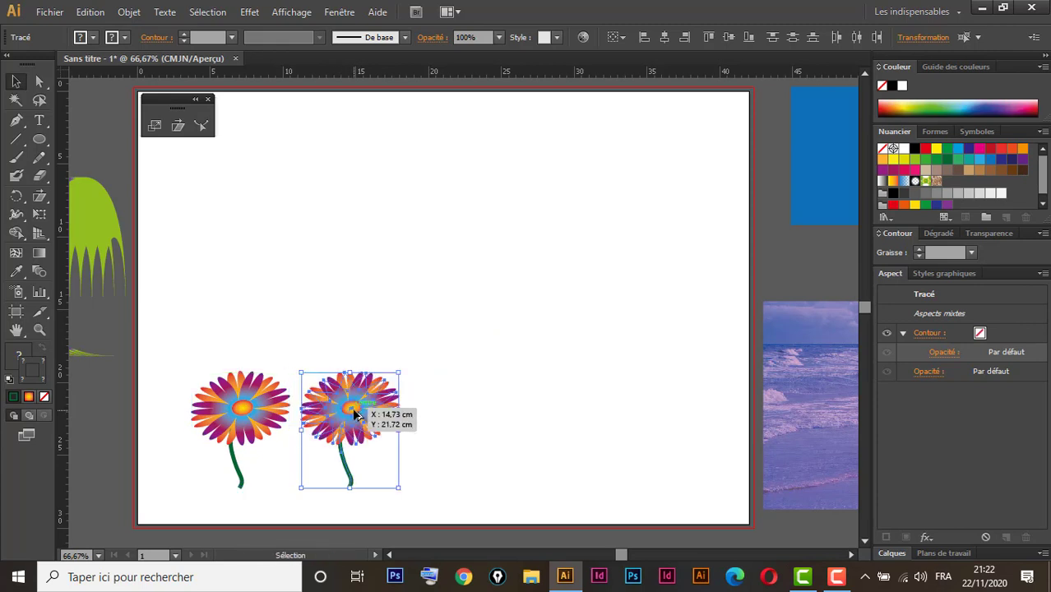
key(ctrl+d)
key(ctrl+d)
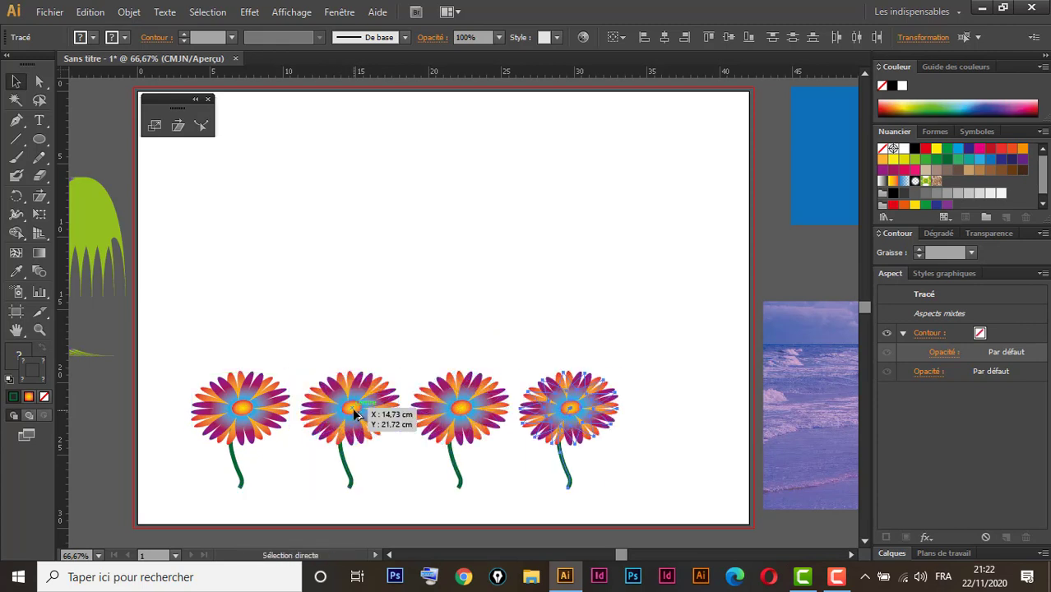
click(18, 86)
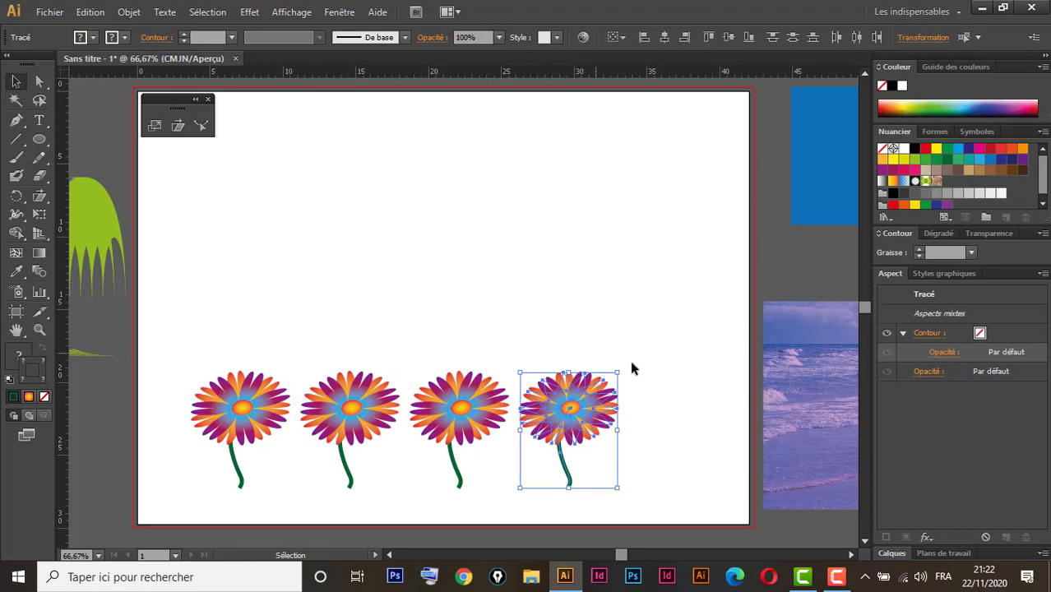
Step: Move the row of four flowers slightly down, and draw a hexagon above it near the artboard's upper middle
drag(661, 342, 258, 452)
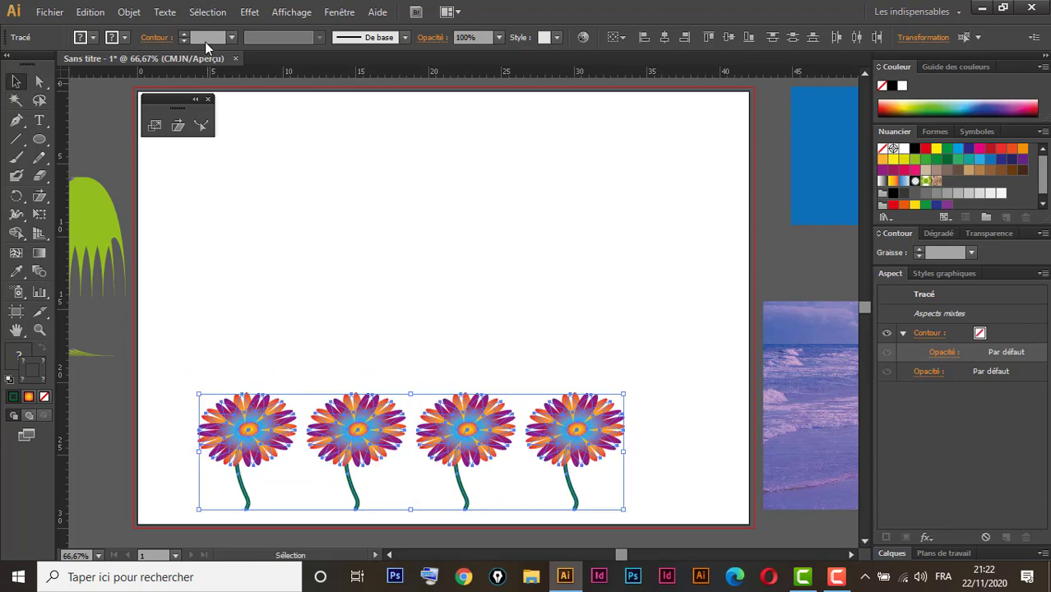
click(43, 140)
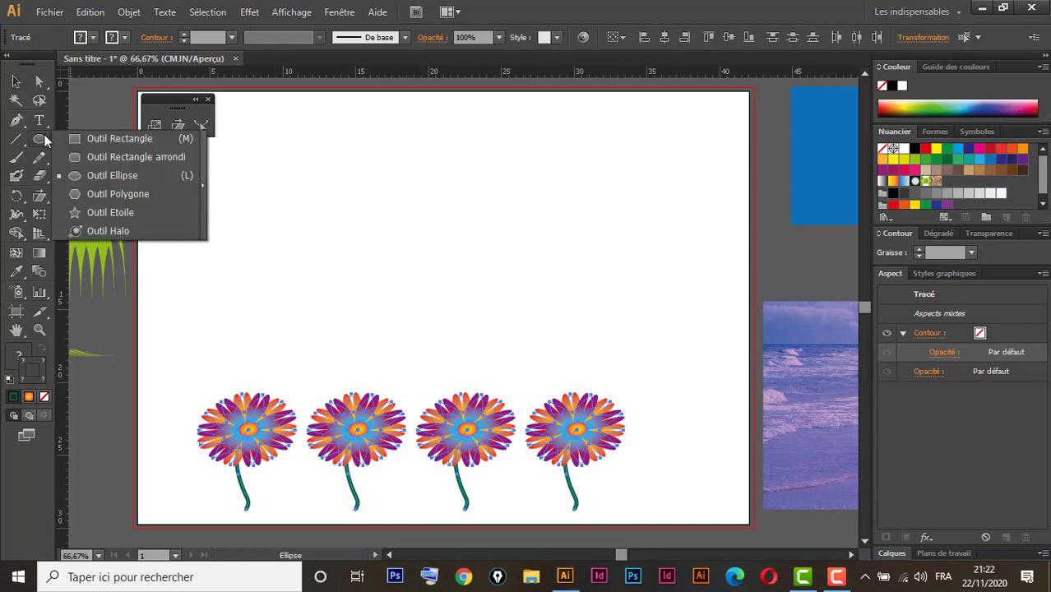
click(138, 193)
drag(388, 195, 461, 299)
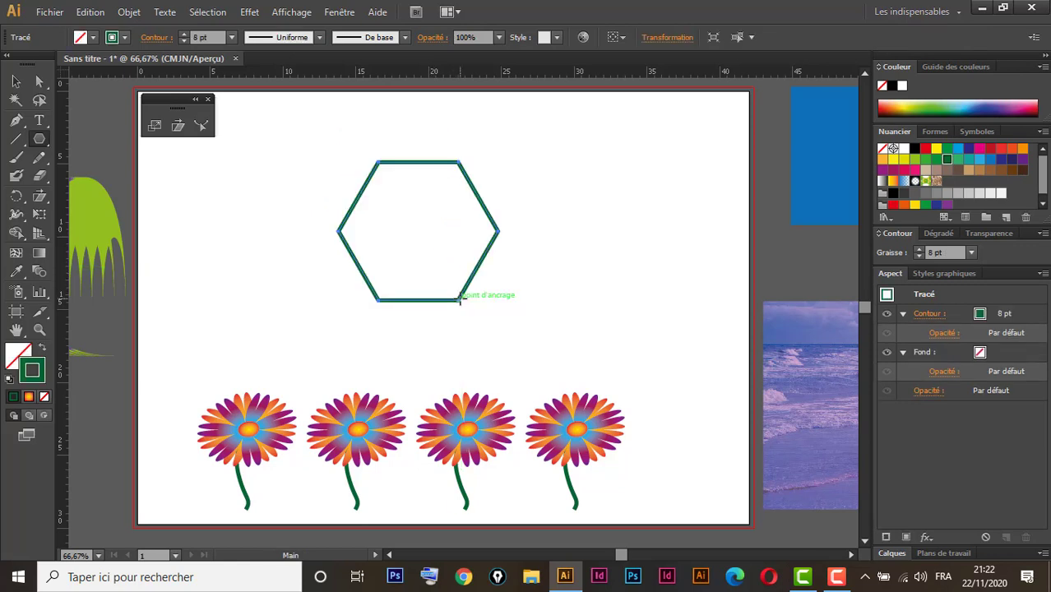
Step: Swap the hexagon's stroke and fill so dark green fills it without a stroke, and nudge it slightly down
click(40, 350)
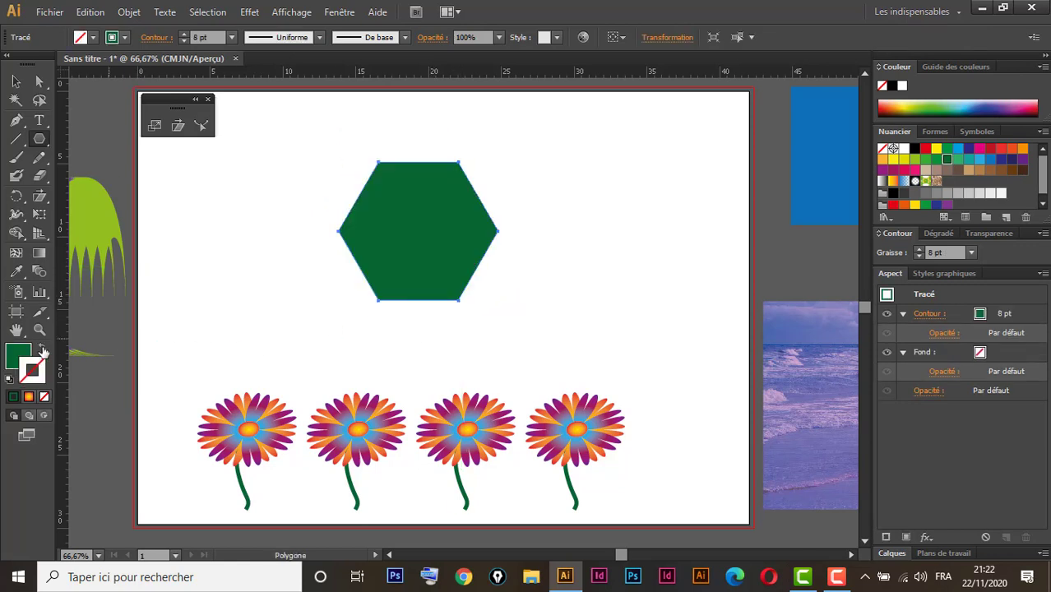
click(17, 361)
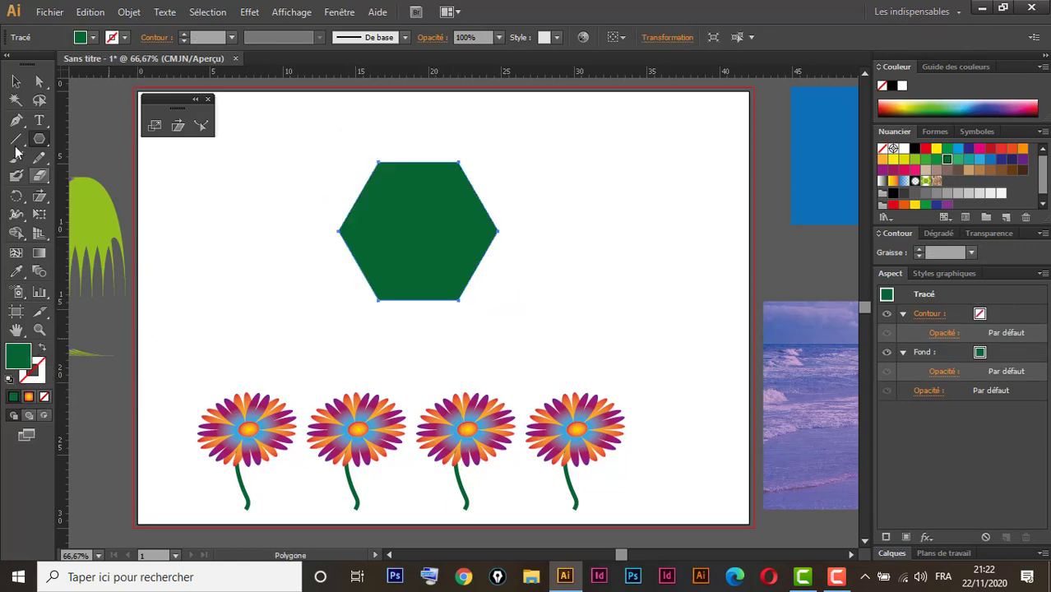
click(16, 81)
drag(422, 204, 424, 222)
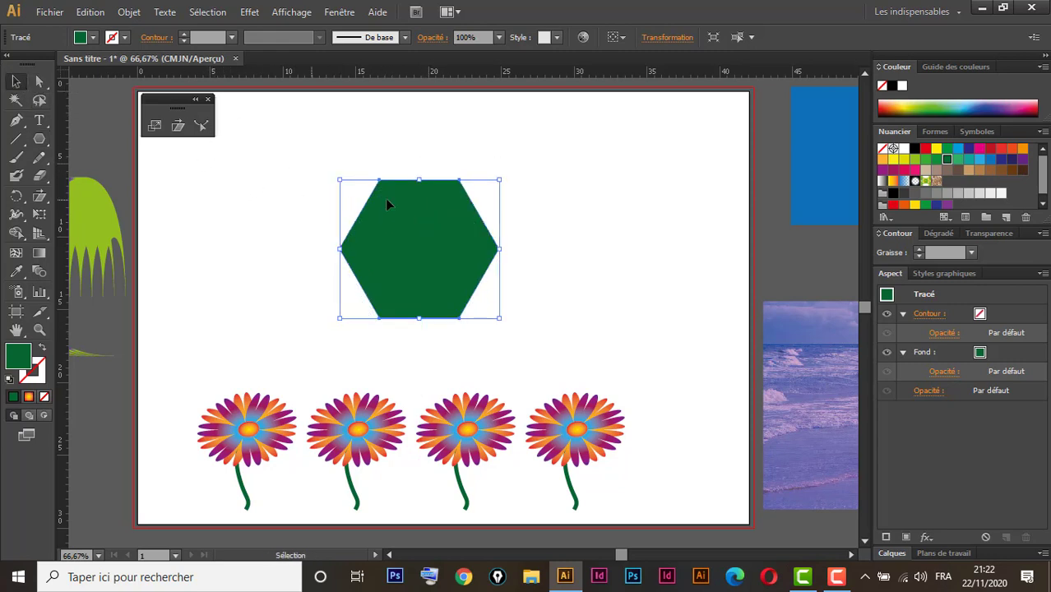
click(265, 134)
click(391, 237)
Step: Try to bend the hexagon's upper-right edge outward with the Reshape tool while the whole shape is selected, and undo it
click(201, 125)
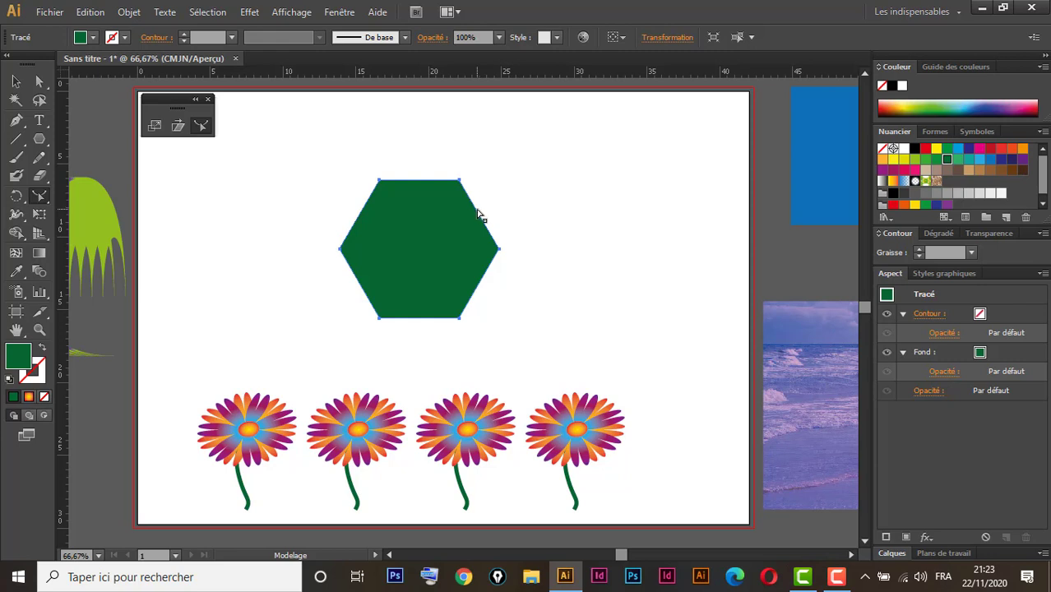
drag(477, 210, 543, 197)
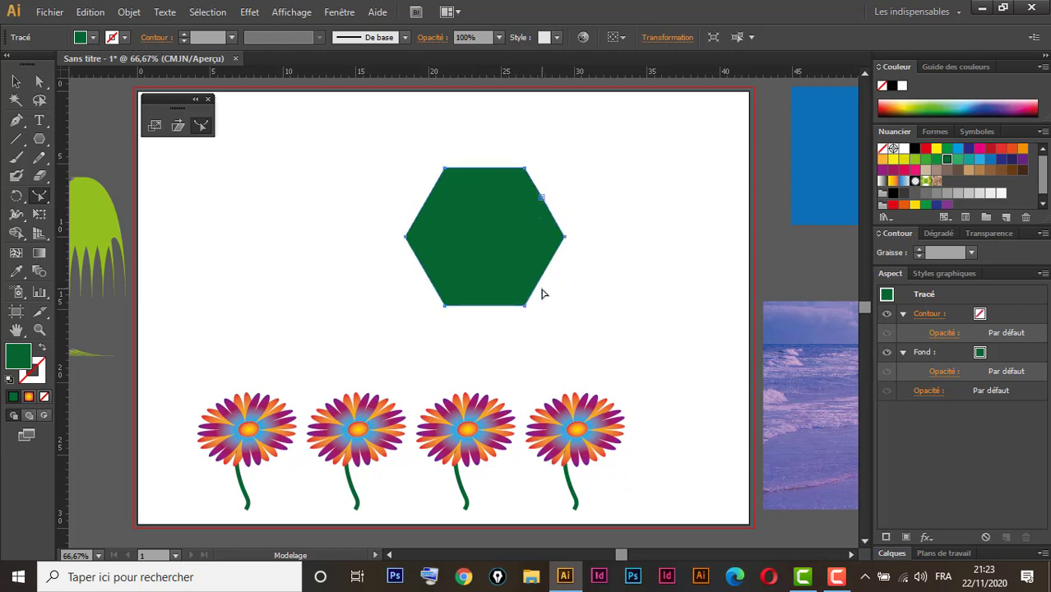
key(ctrl+z)
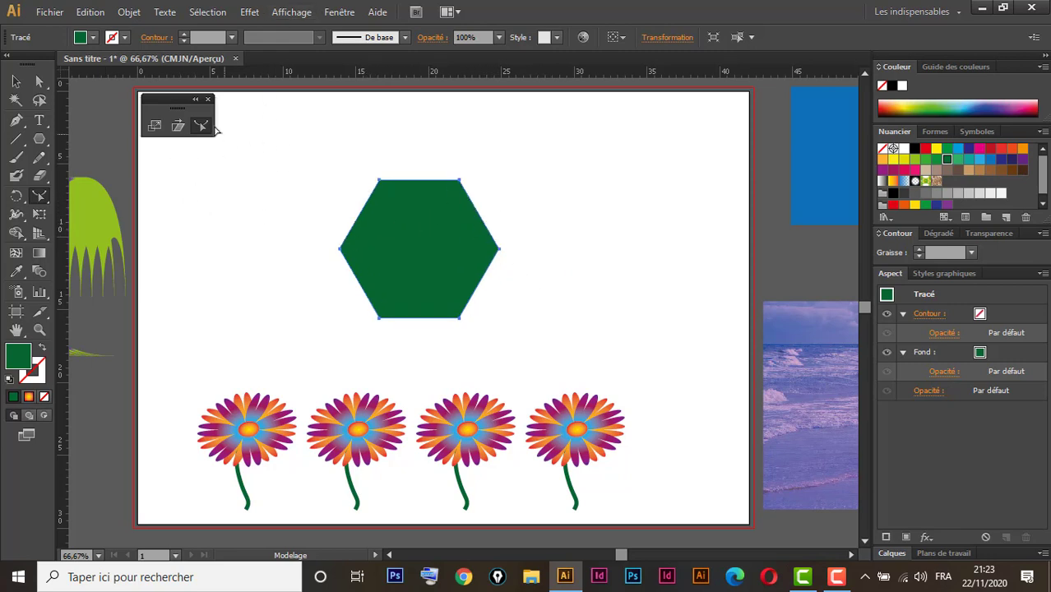
Step: Select the hexagon's path with Direct Selection, and reshape its two right edges outward and its other four edges inward
click(44, 87)
click(42, 82)
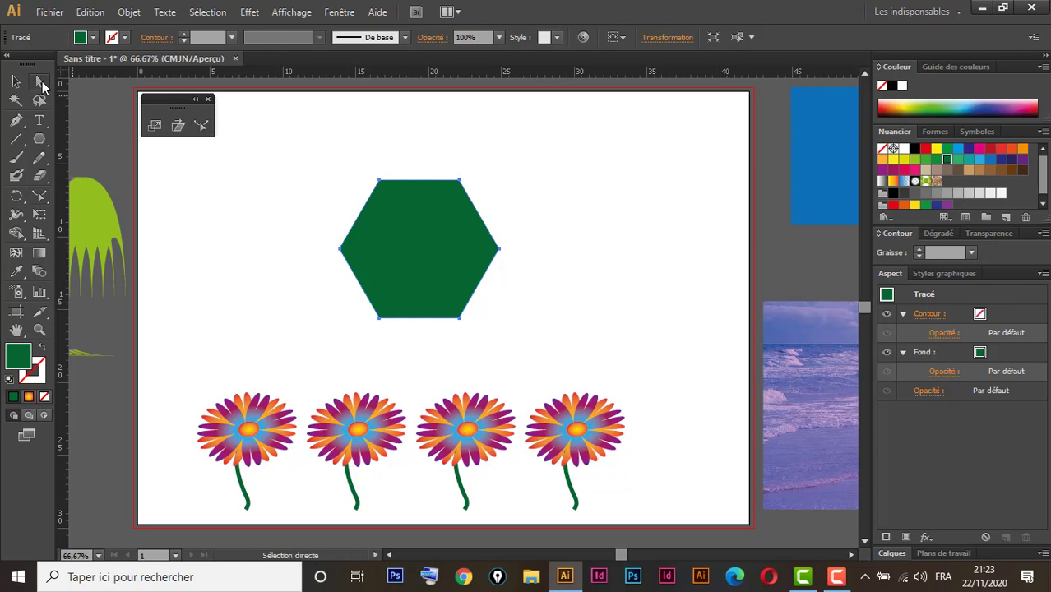
drag(496, 205, 468, 223)
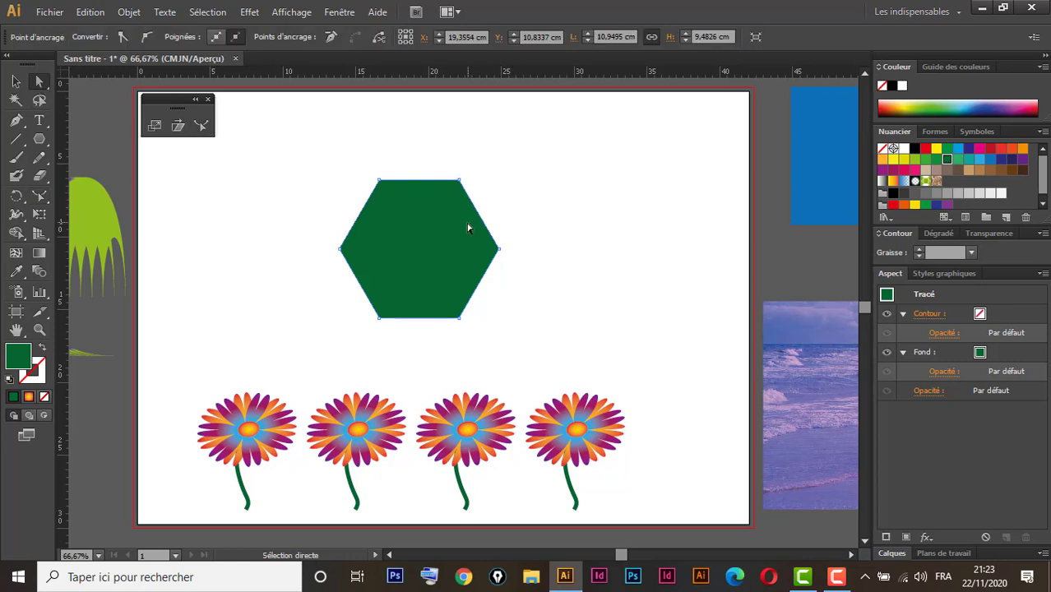
click(202, 126)
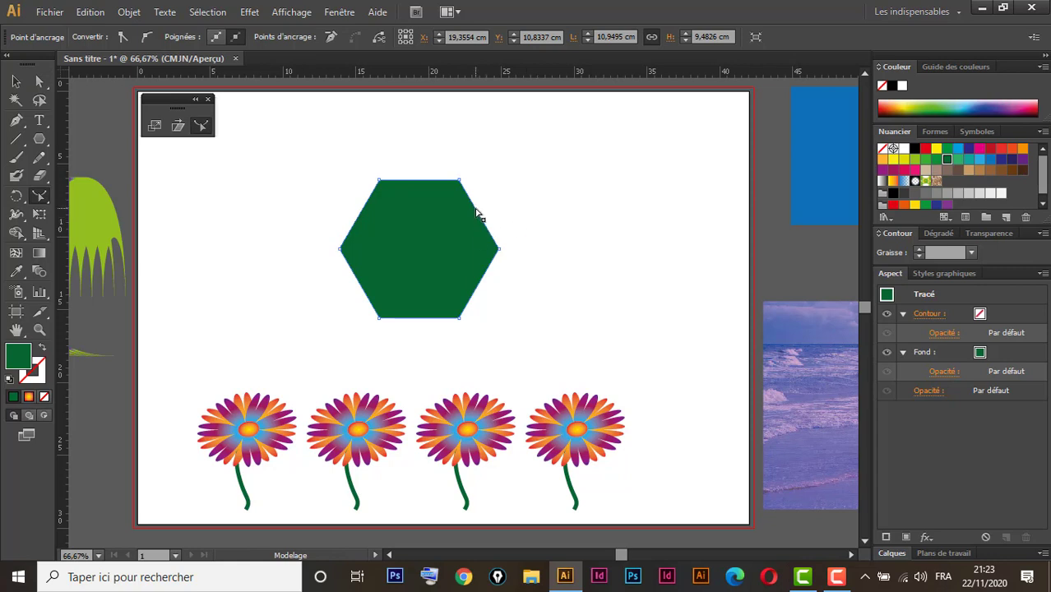
drag(475, 209, 501, 194)
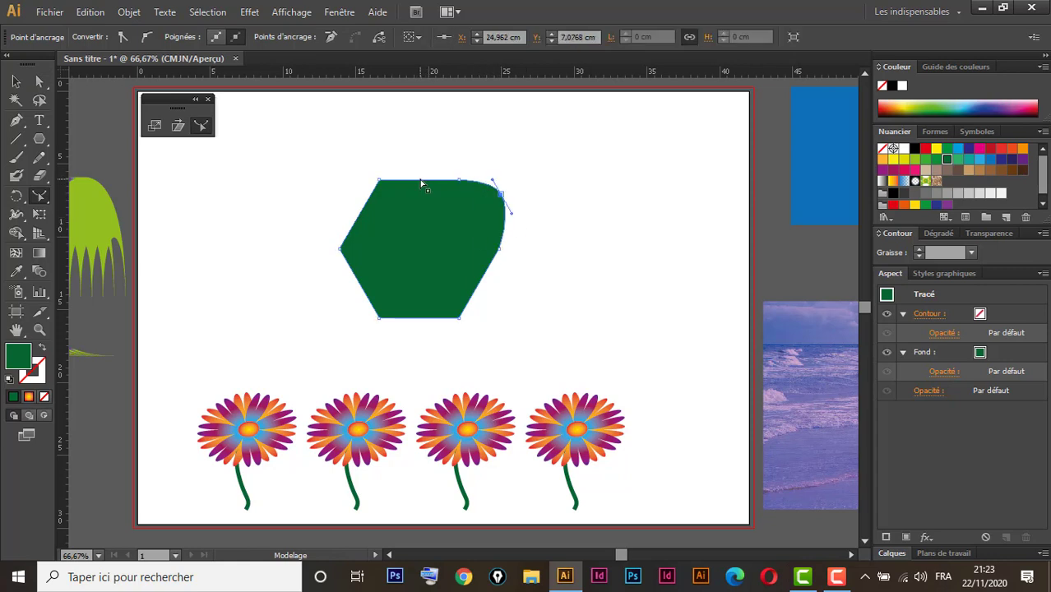
drag(419, 180, 417, 210)
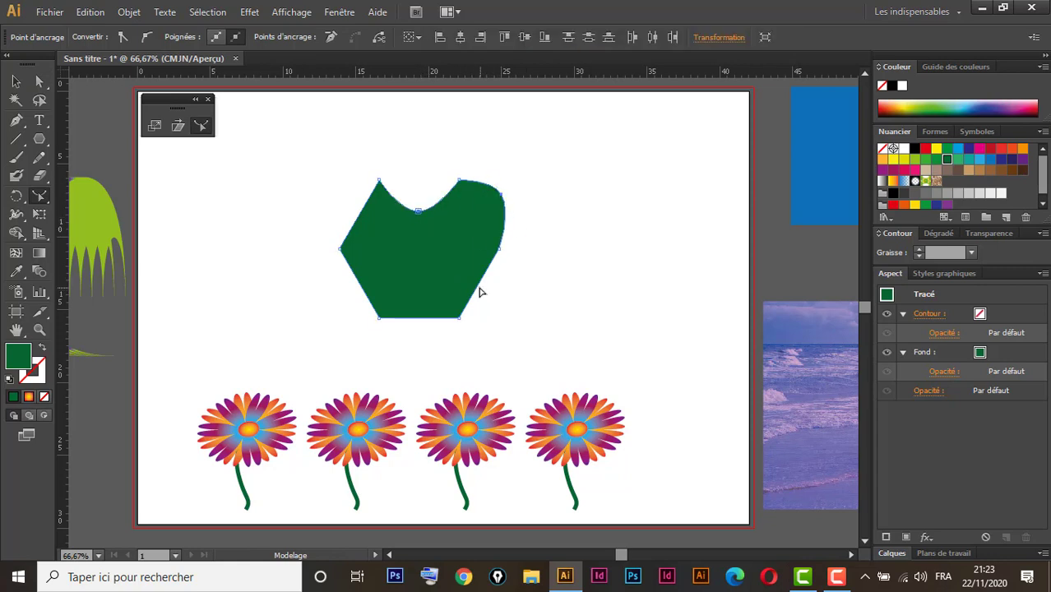
drag(496, 296, 502, 296)
drag(426, 303, 424, 292)
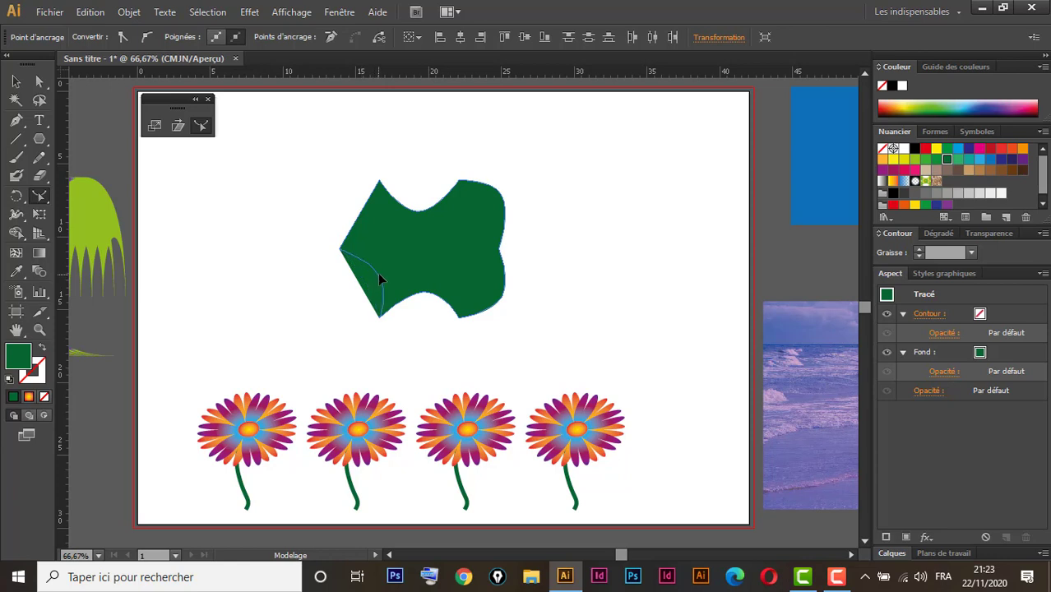
drag(378, 274, 378, 274)
drag(371, 231, 401, 251)
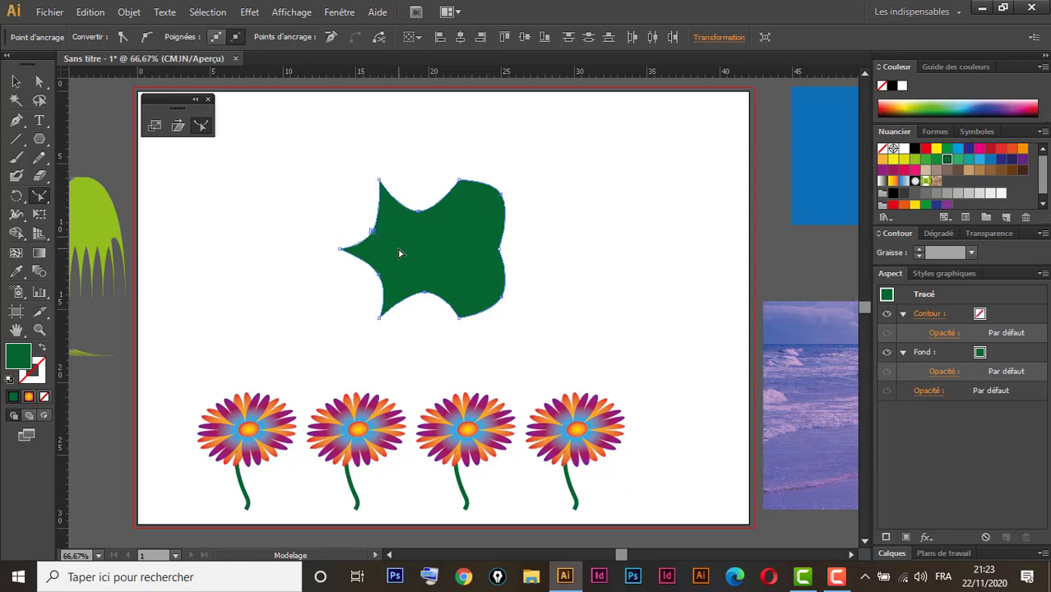
Step: Move the reshaped green hexagon to the left and delete it
click(17, 80)
drag(464, 241, 374, 251)
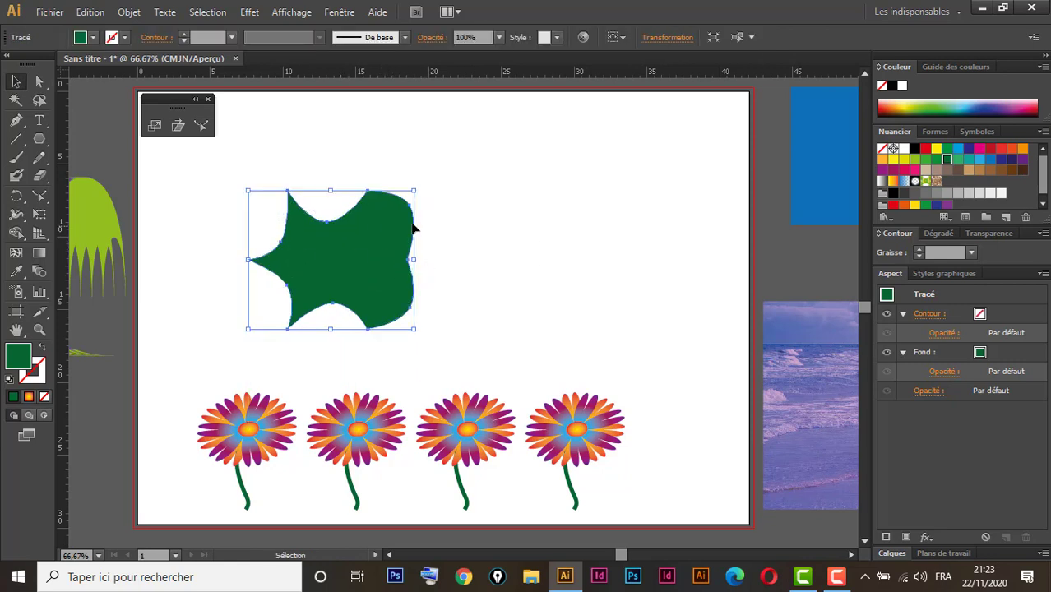
key(Delete)
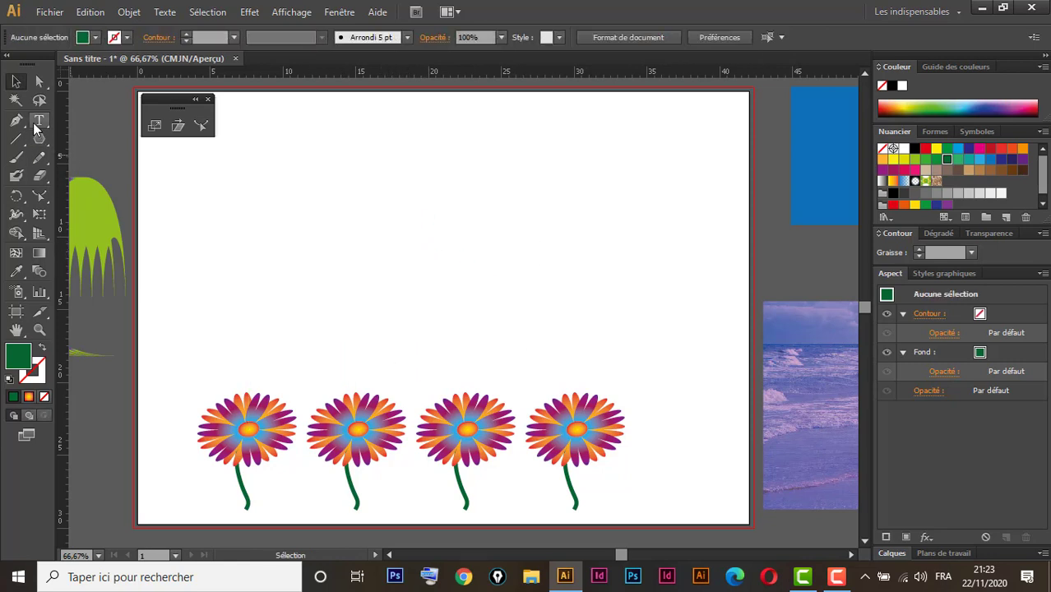
Step: Draw a rectangle about 10.4 × 7.0 cm above the flowers near the artboard's middle, and fill it with orange
drag(38, 137, 110, 136)
drag(376, 186, 527, 289)
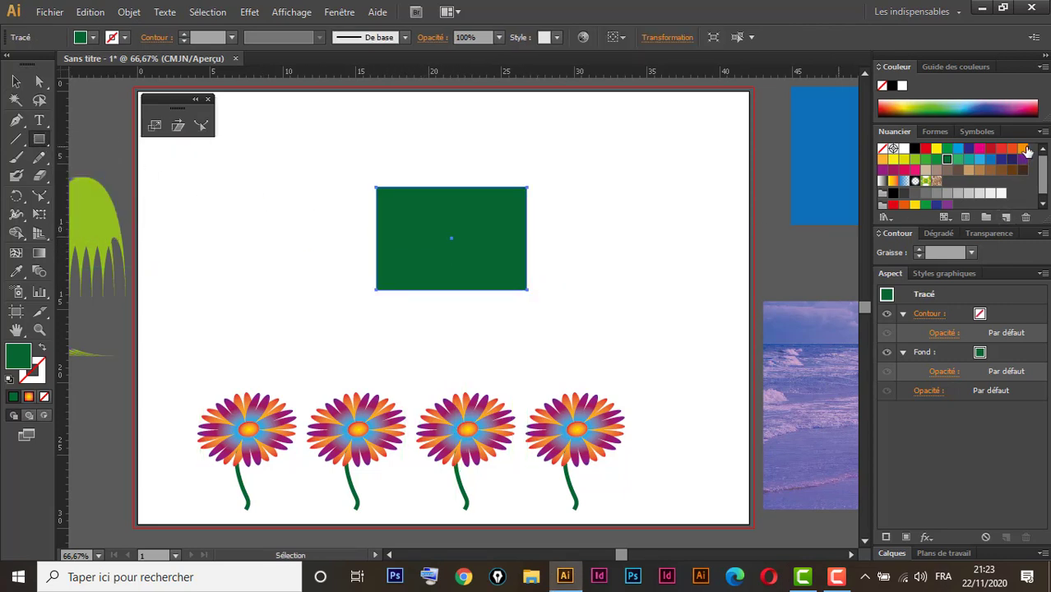
click(1023, 148)
Step: Select the orange rectangle's path with Direct Selection, and reshape its top edge upward into a dome
click(39, 82)
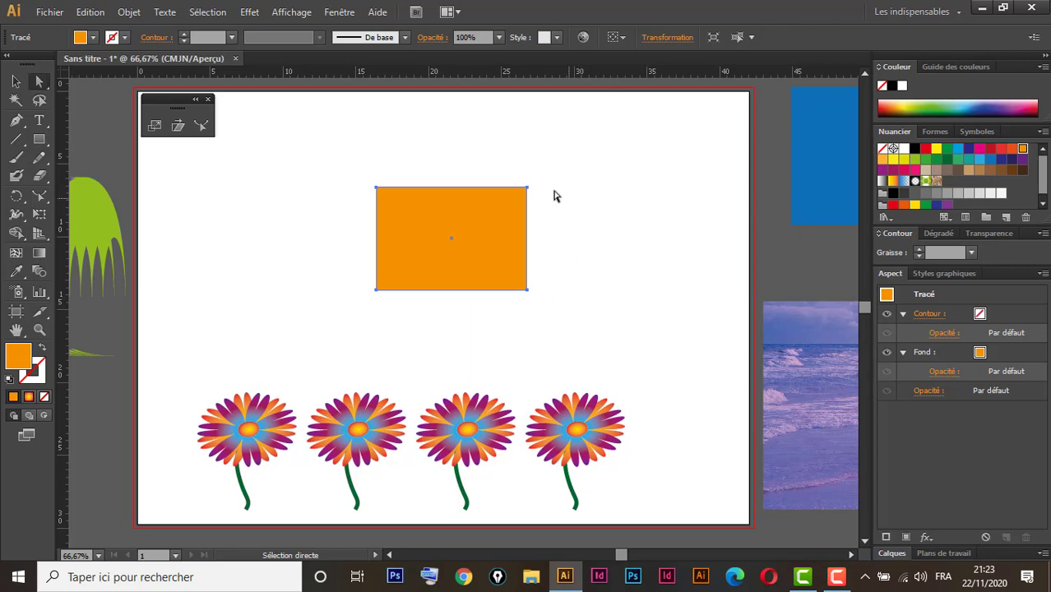
drag(445, 163, 480, 207)
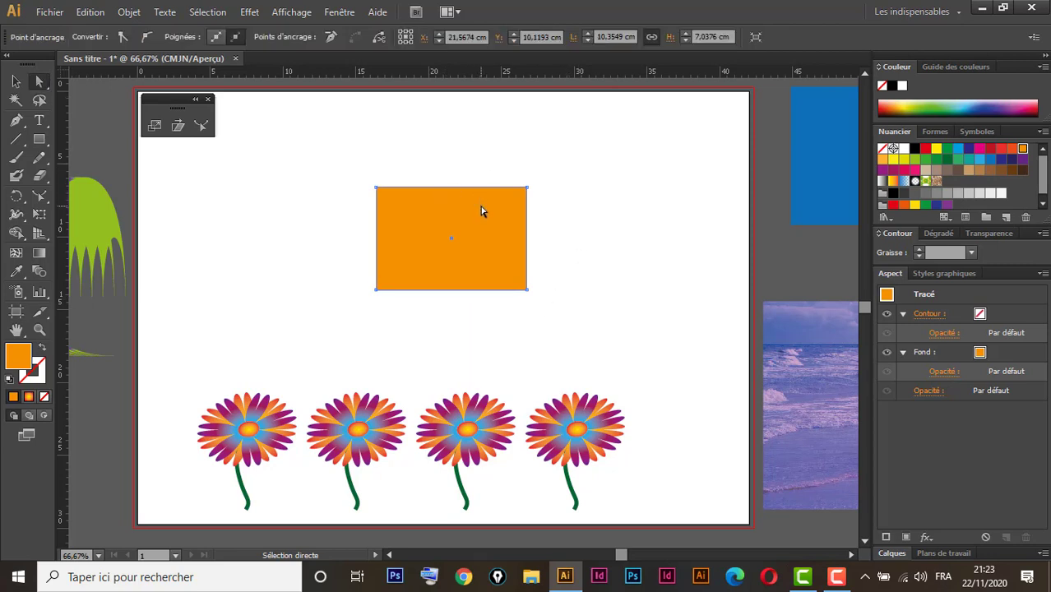
click(200, 126)
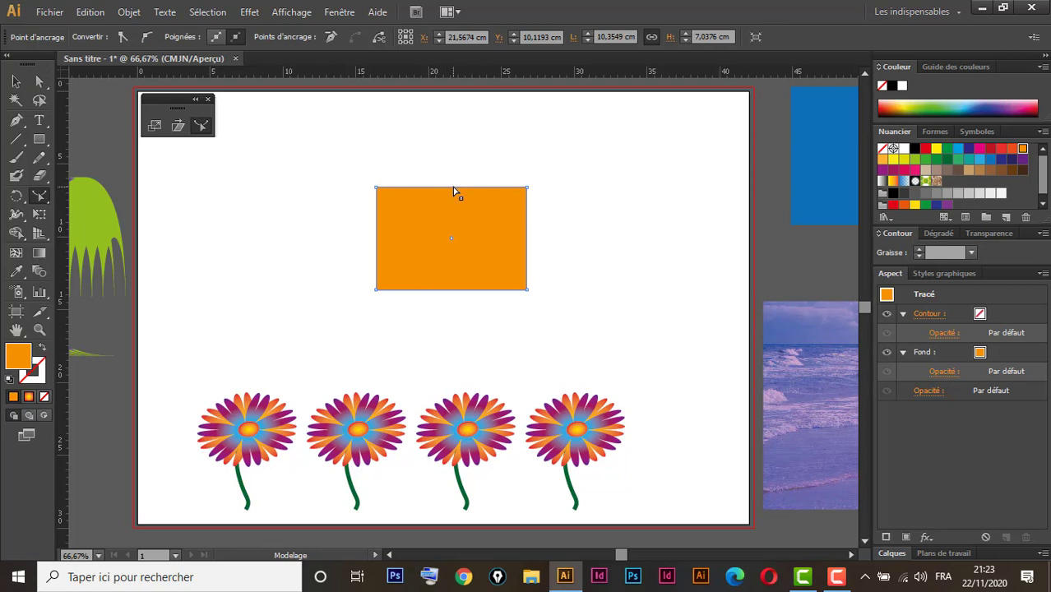
drag(453, 188, 453, 142)
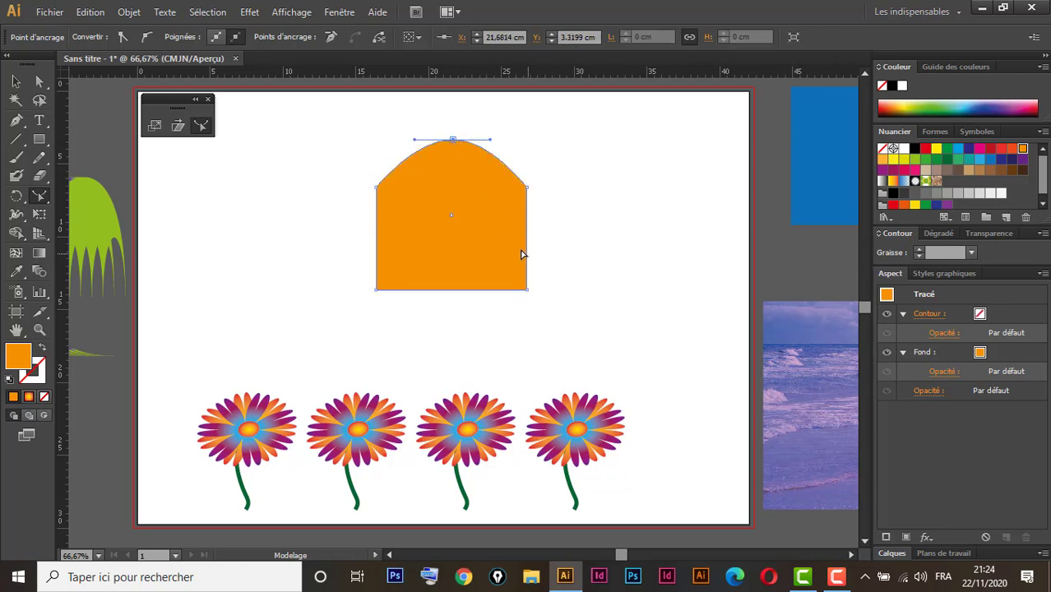
Step: Try bending both vertical sides of the orange shape inward with the Reshape tool, and undo both bends
drag(527, 241, 500, 237)
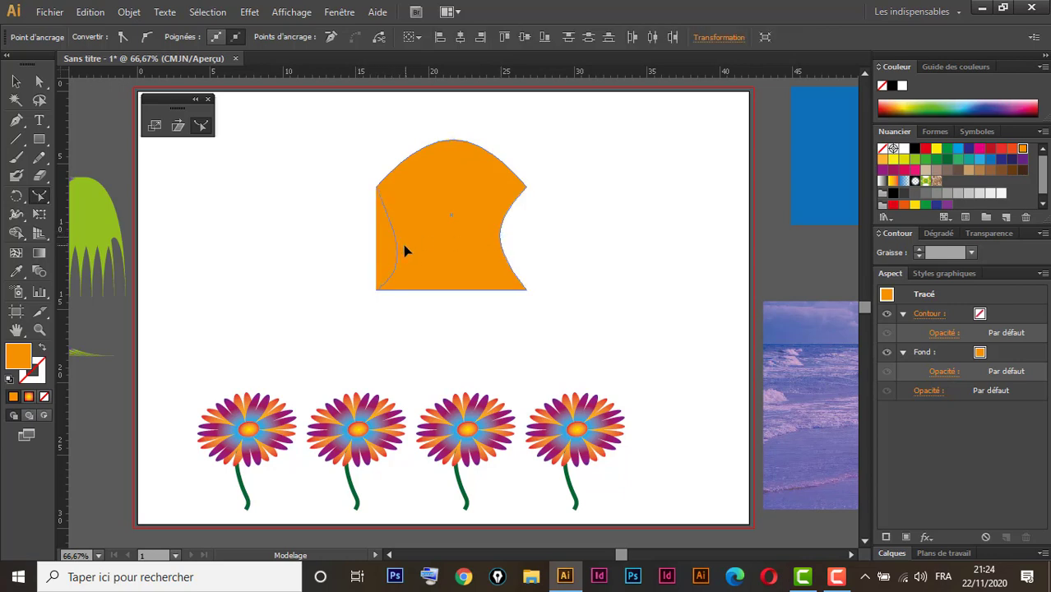
mouse_move(403, 234)
mouse_down()
mouse_move(416, 216)
mouse_move(413, 238)
mouse_up()
drag(413, 244, 419, 248)
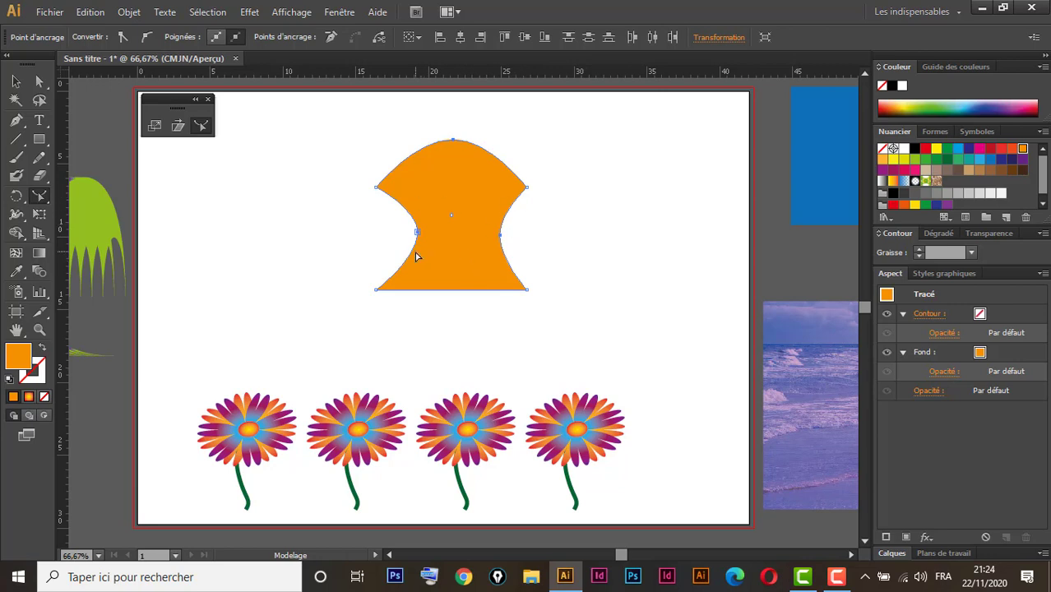
key(ctrl+z)
key(ctrl+z)
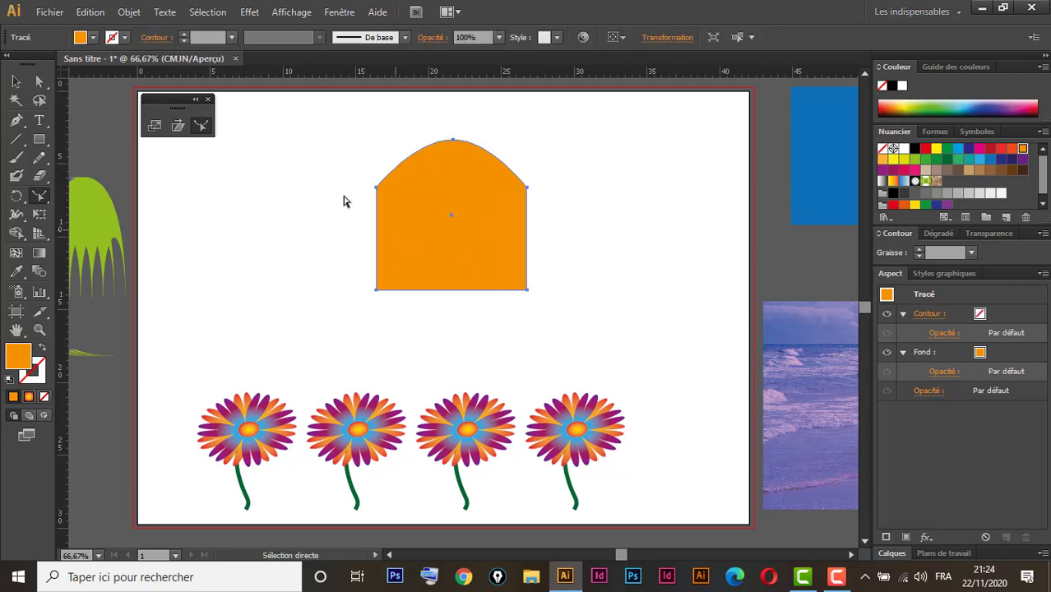
Step: Move the orange domed shape to the artboard's left side, above the first flower
click(16, 82)
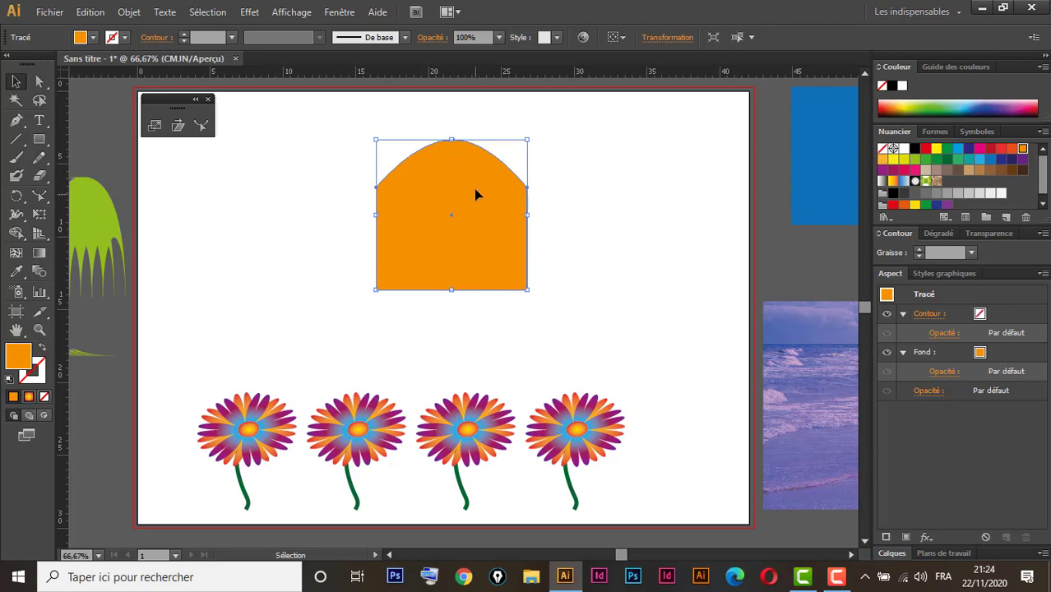
drag(475, 194, 264, 264)
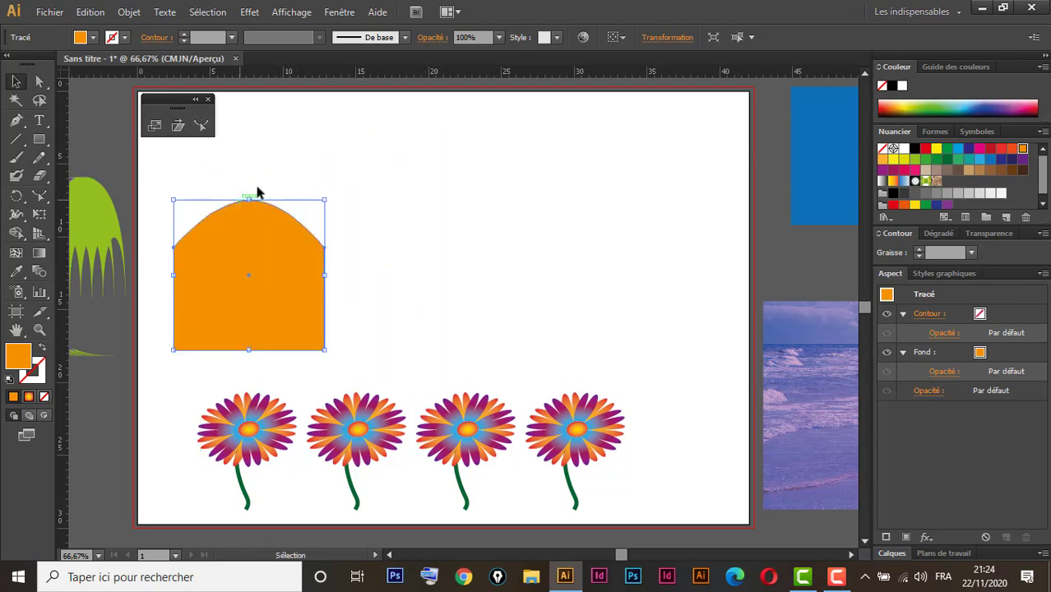
Step: Add the point text "TEXTE" in the empty area beside the orange shape, and enlarge it to about 136 pt
click(39, 120)
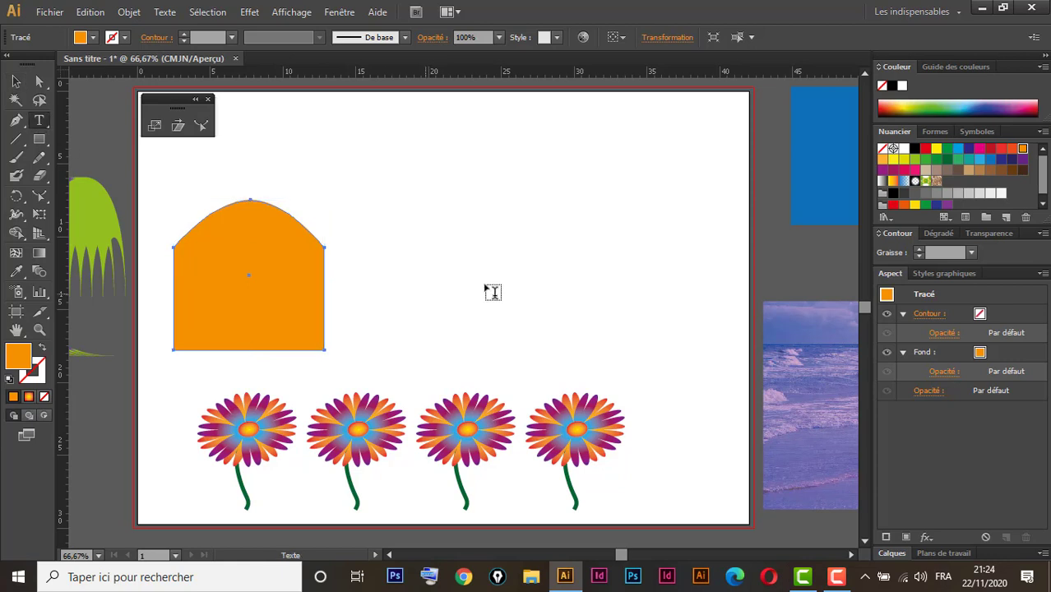
click(421, 280)
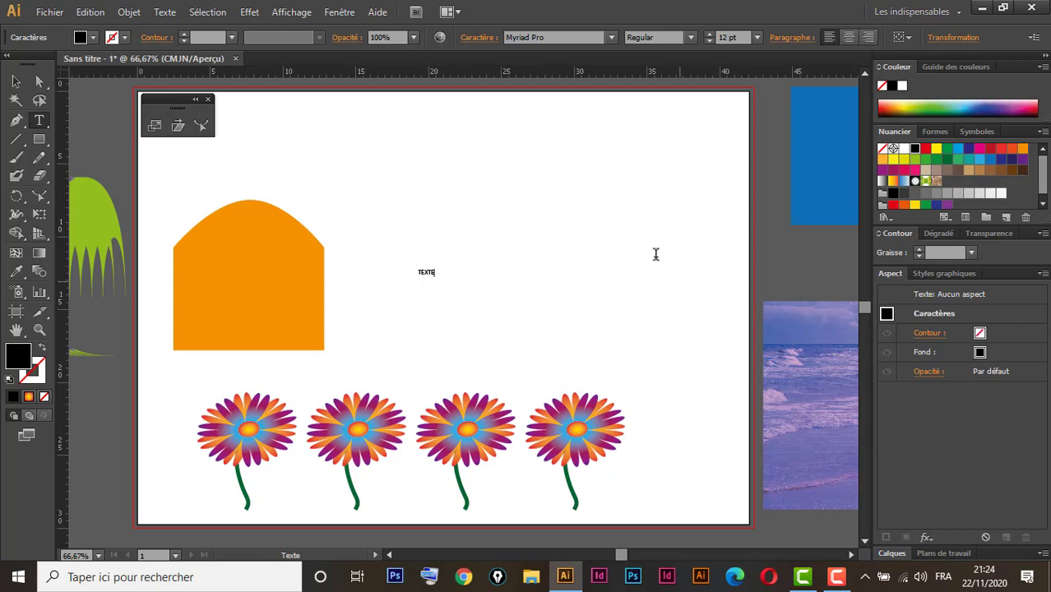
click(15, 81)
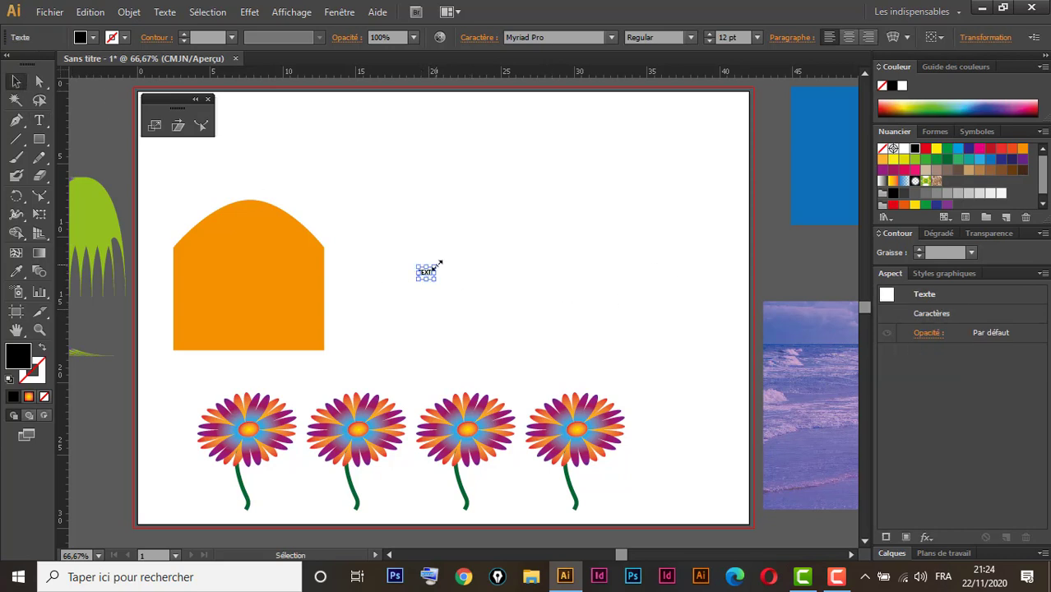
drag(437, 266, 679, 141)
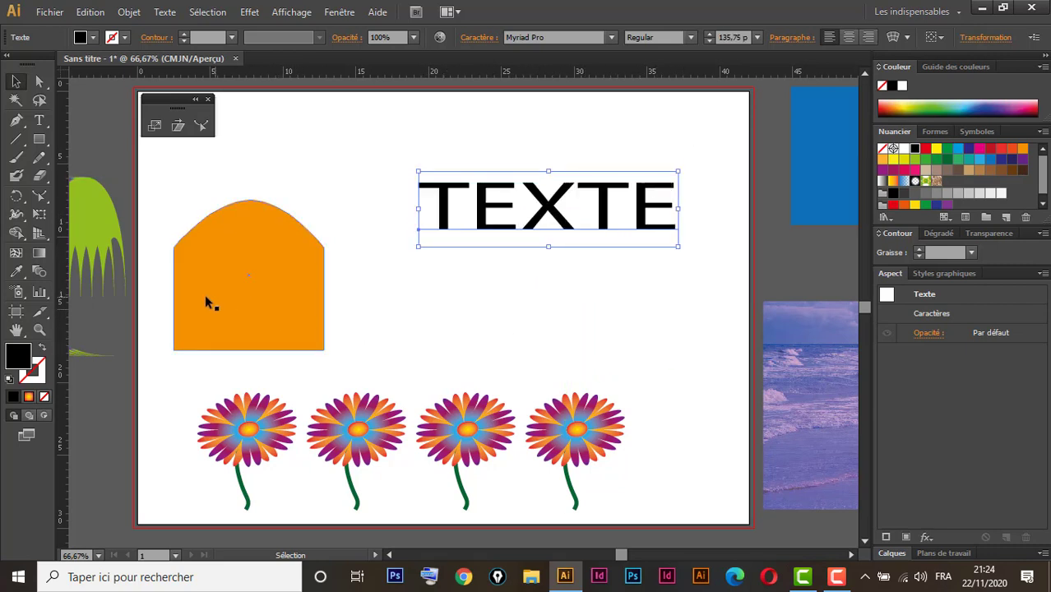
Step: Delete the orange domed shape, and move the "TEXTE" text to the artboard's centre above the flowers
click(246, 290)
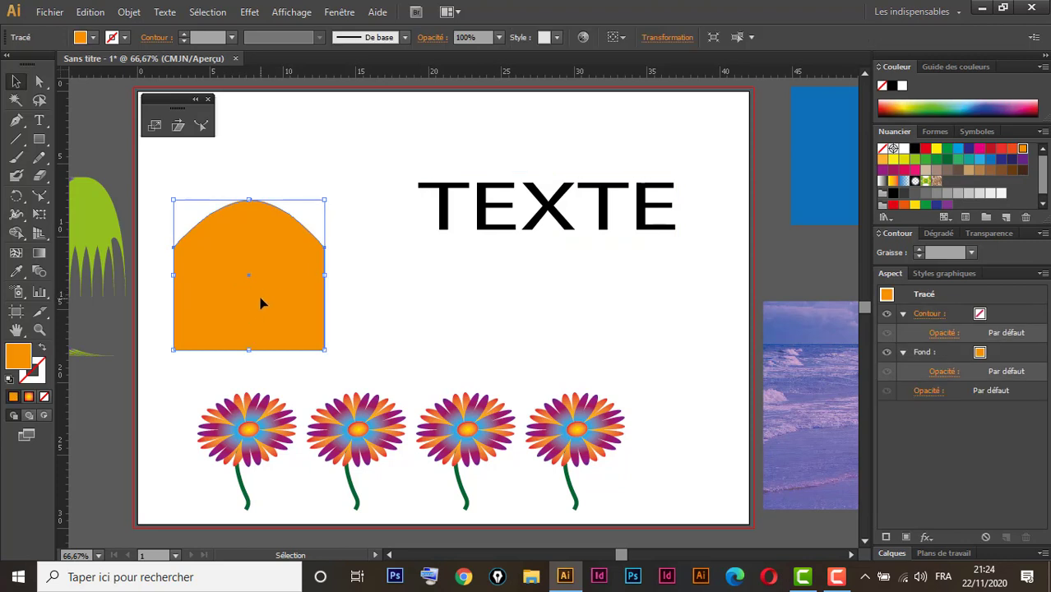
key(Delete)
drag(535, 235, 401, 307)
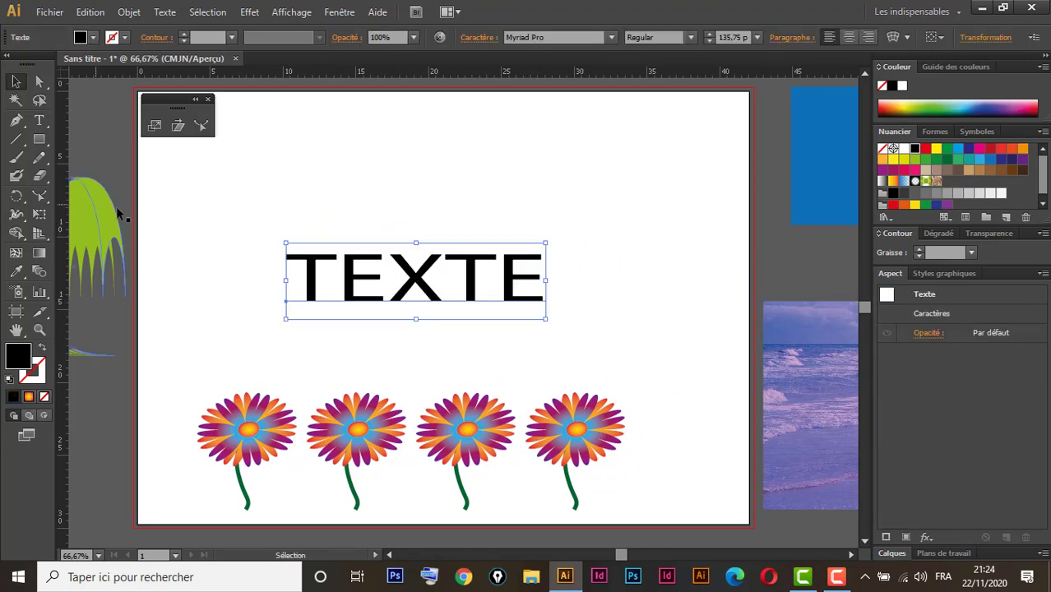
Step: Try enlarging the "TEXTE" text with the Scale tool from its lower-left anchor point, and undo the scaling
click(154, 125)
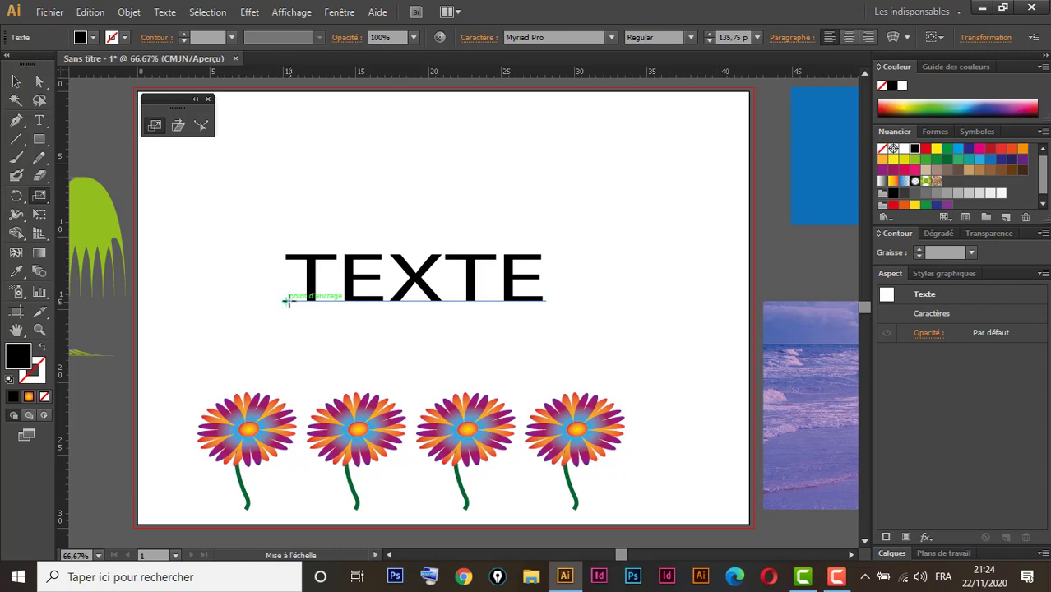
drag(600, 261, 625, 239)
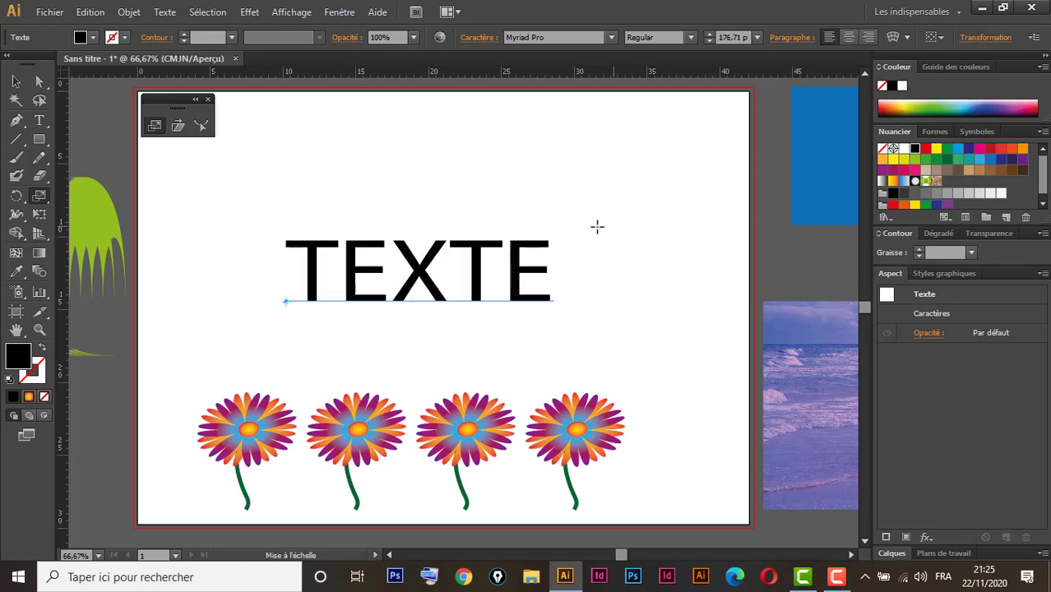
key(ctrl+z)
key(ctrl+z)
key(ctrl+z)
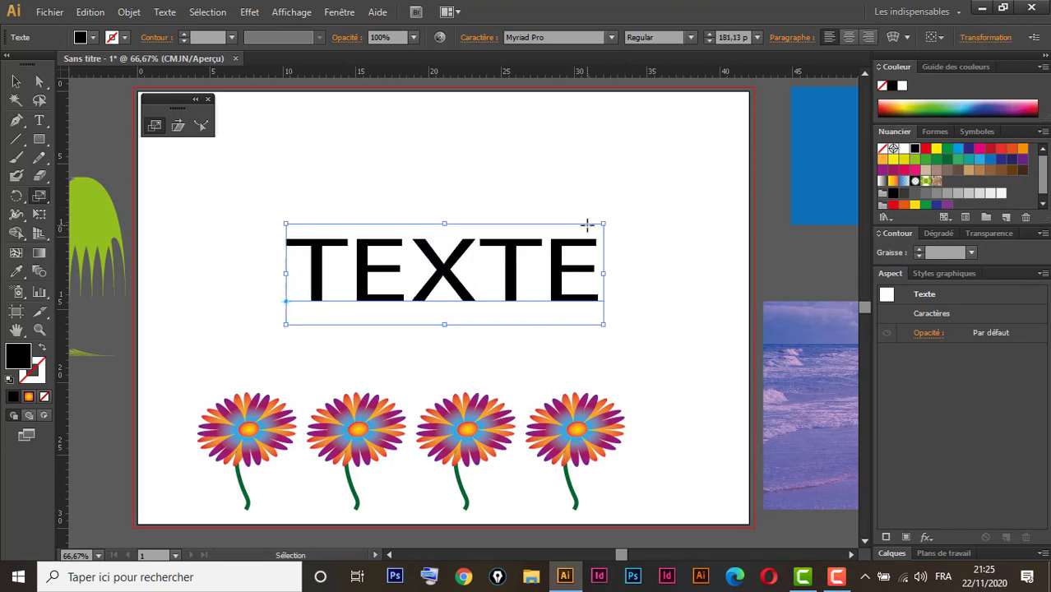
Step: Try shearing the "TEXTE" text vertically so its baseline slopes upward, and undo the shear and the text's previous move
click(178, 123)
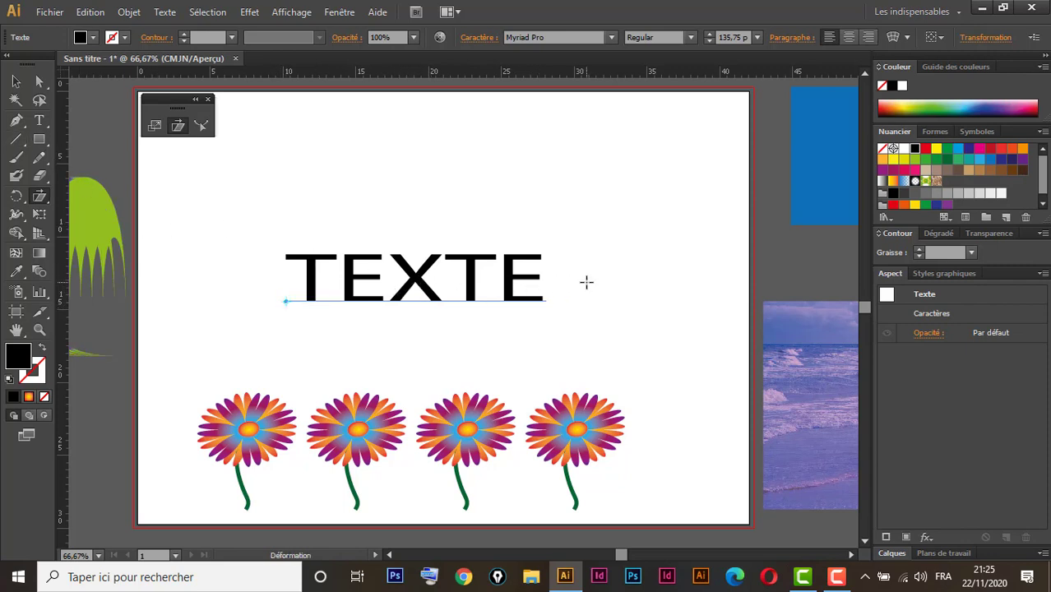
drag(586, 282, 587, 234)
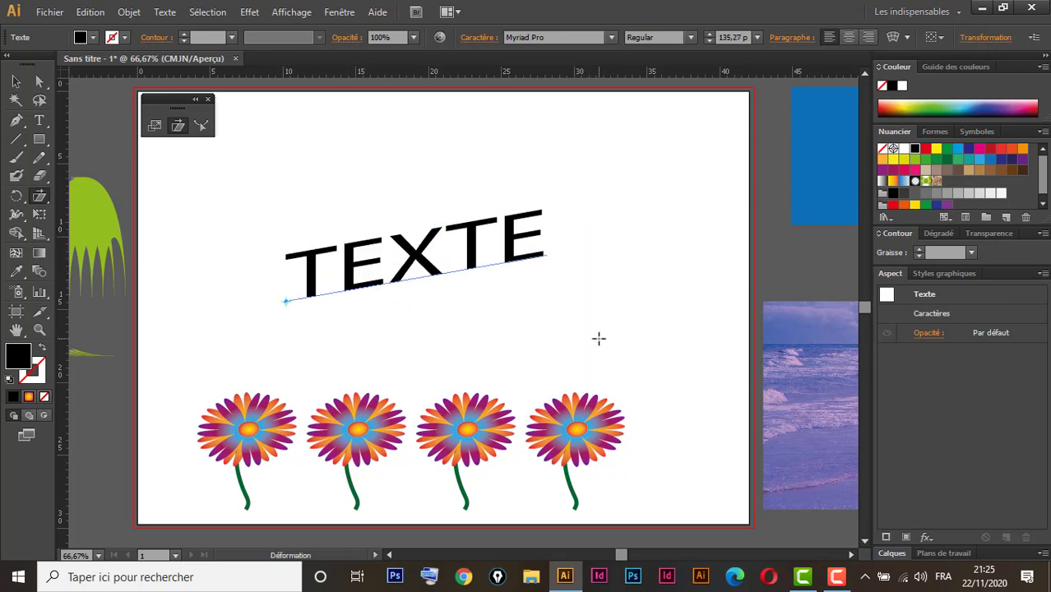
key(Delete)
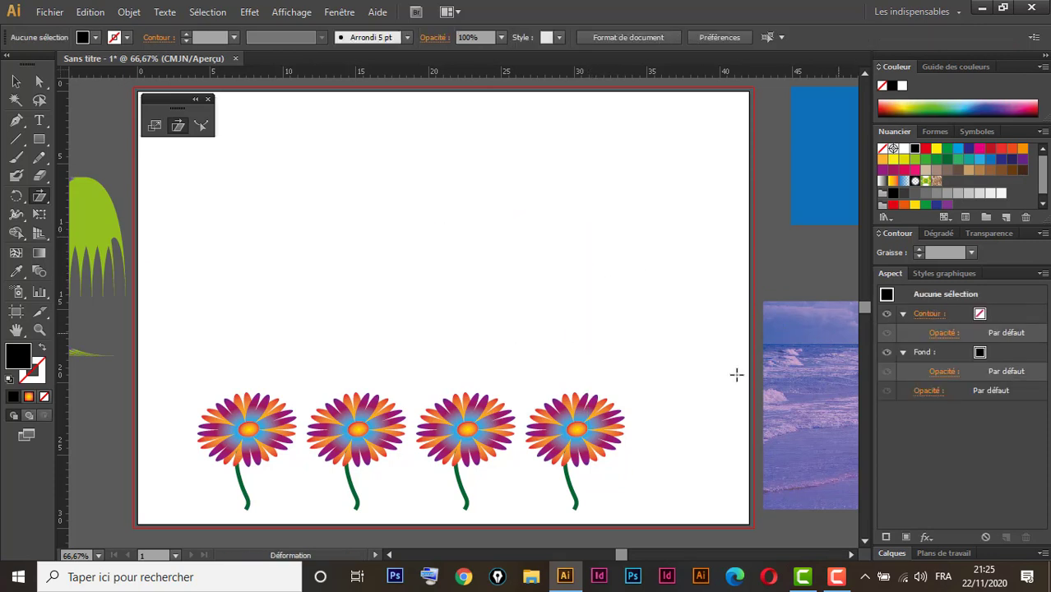
key(ctrl+z)
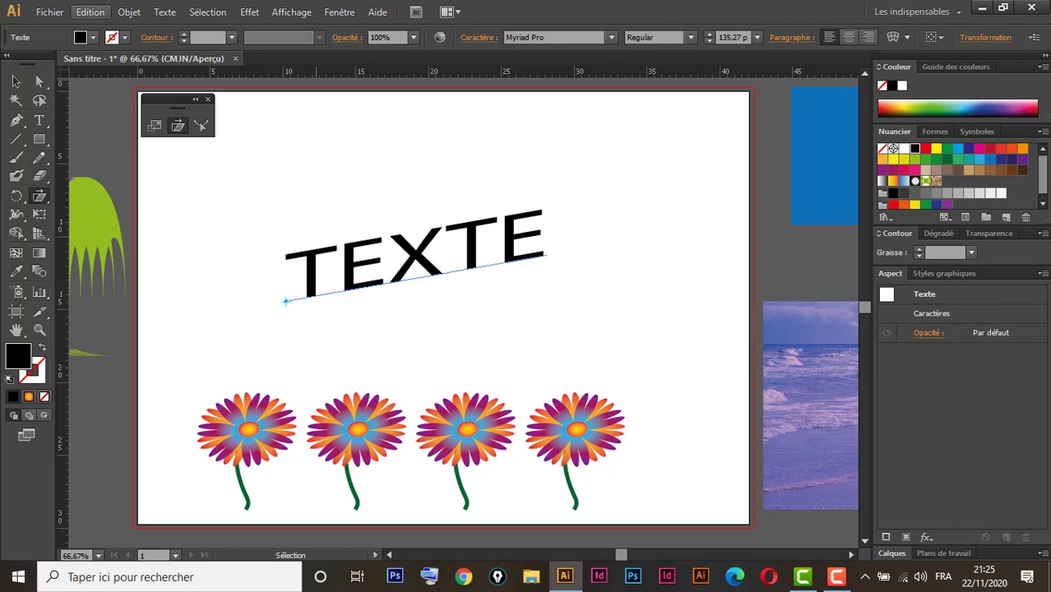
click(14, 82)
key(ctrl+z)
key(ctrl+z)
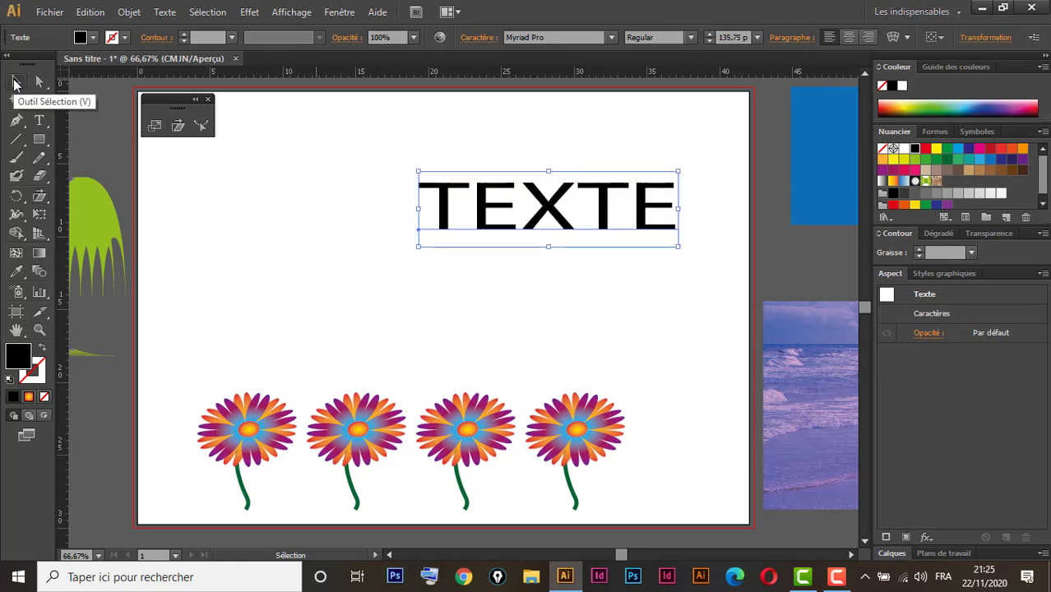
Step: Move the "TEXTE" text near the artboard's upper edge, and place the horse image below it, scaled down to fit above the flowers
drag(531, 206, 539, 147)
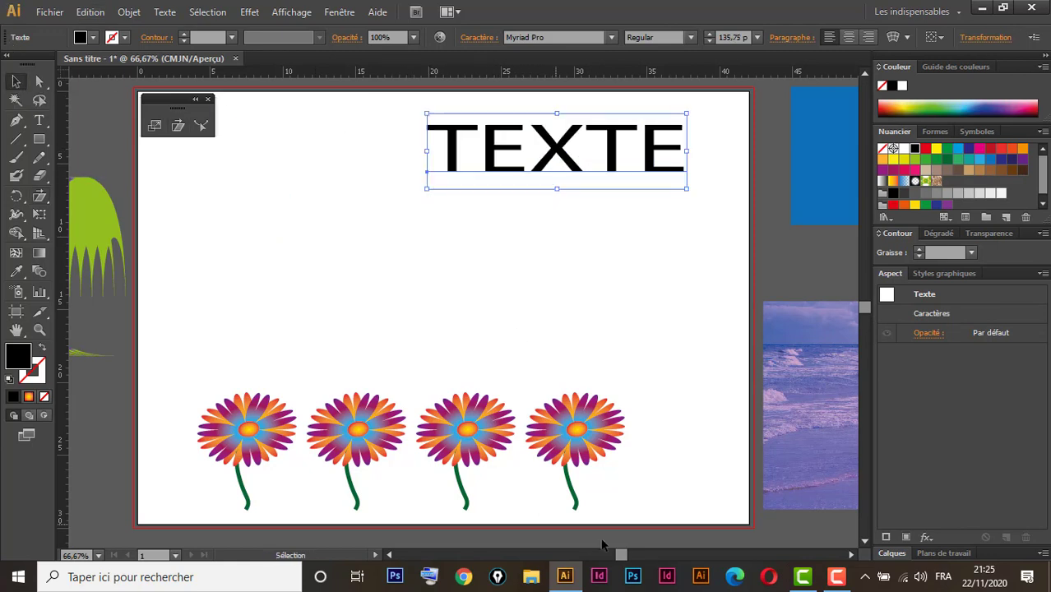
drag(811, 384, 313, 285)
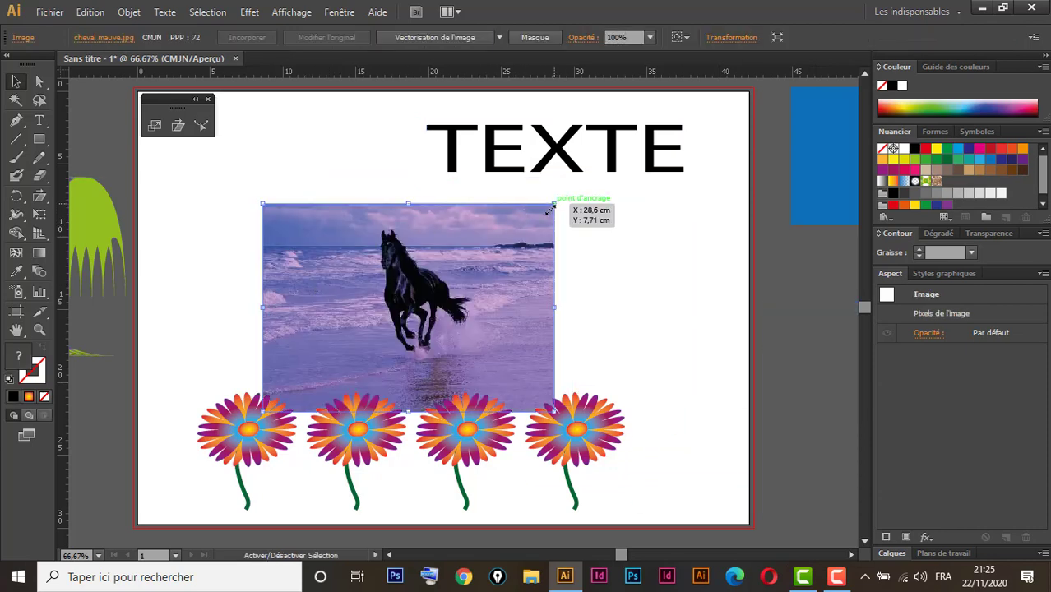
drag(555, 204, 424, 296)
drag(357, 350, 428, 298)
drag(497, 245, 585, 180)
drag(446, 277, 439, 295)
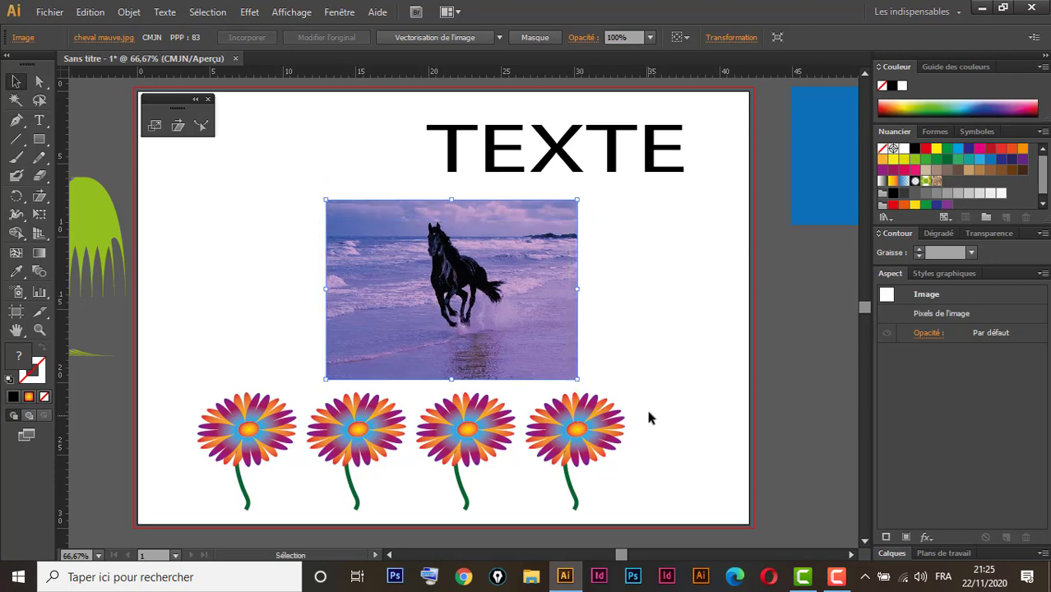
Step: Move the row of four flowers down over the artboard's lower edge, and centre the horse image in the freed space
drag(648, 418, 192, 490)
drag(283, 438, 327, 482)
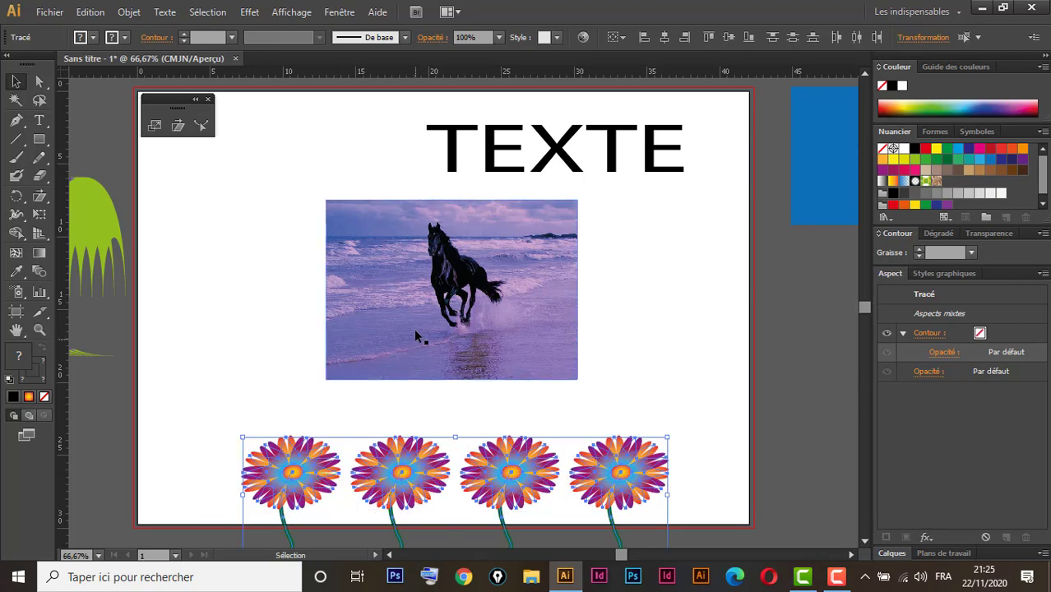
drag(415, 335, 401, 353)
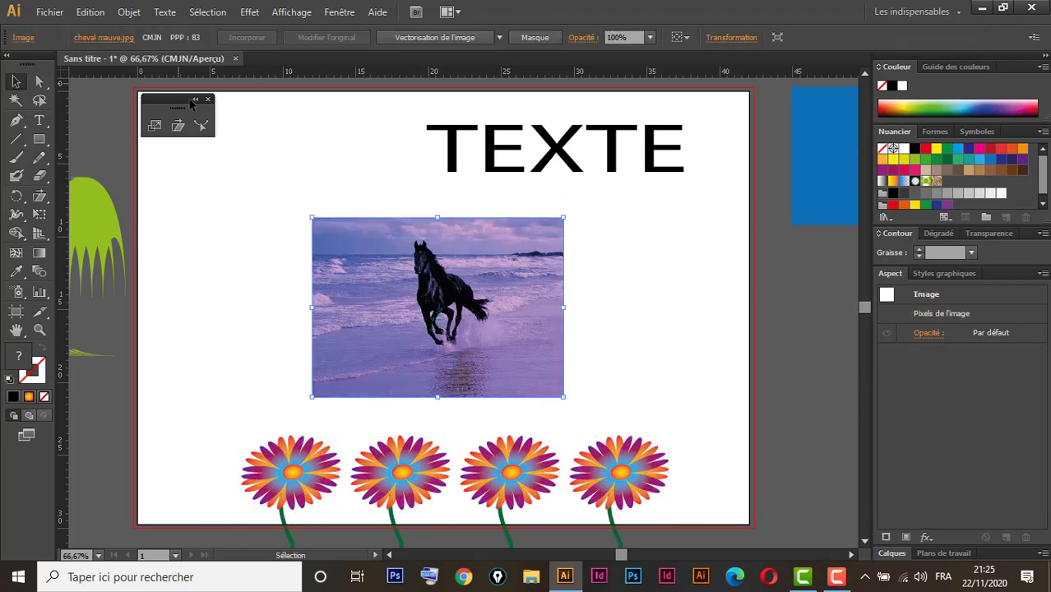
Step: Shear the horse image vertically from its lower-left corner so that its right side rises
click(178, 126)
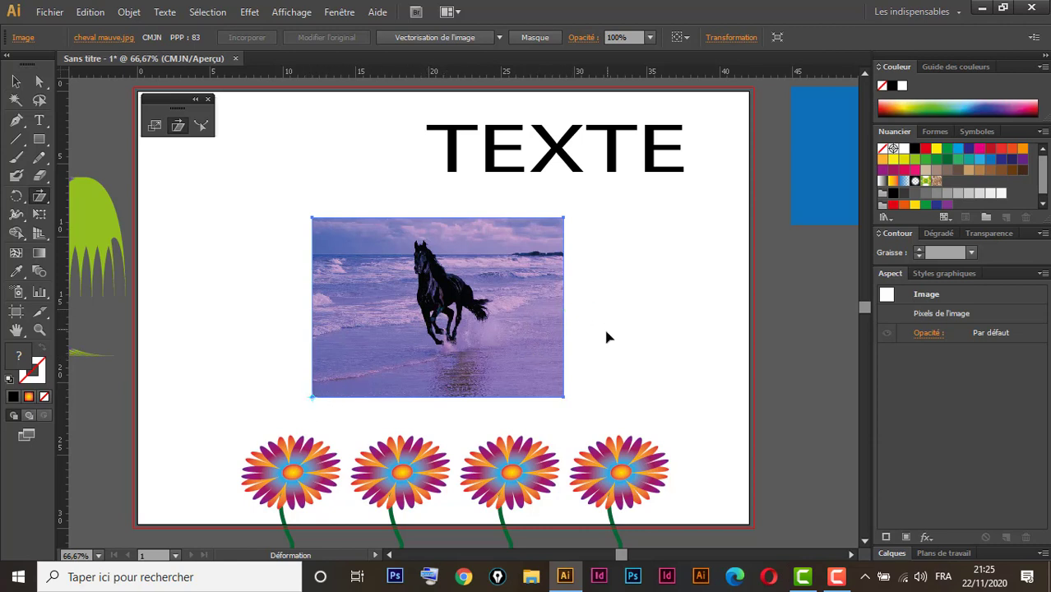
drag(605, 337, 607, 294)
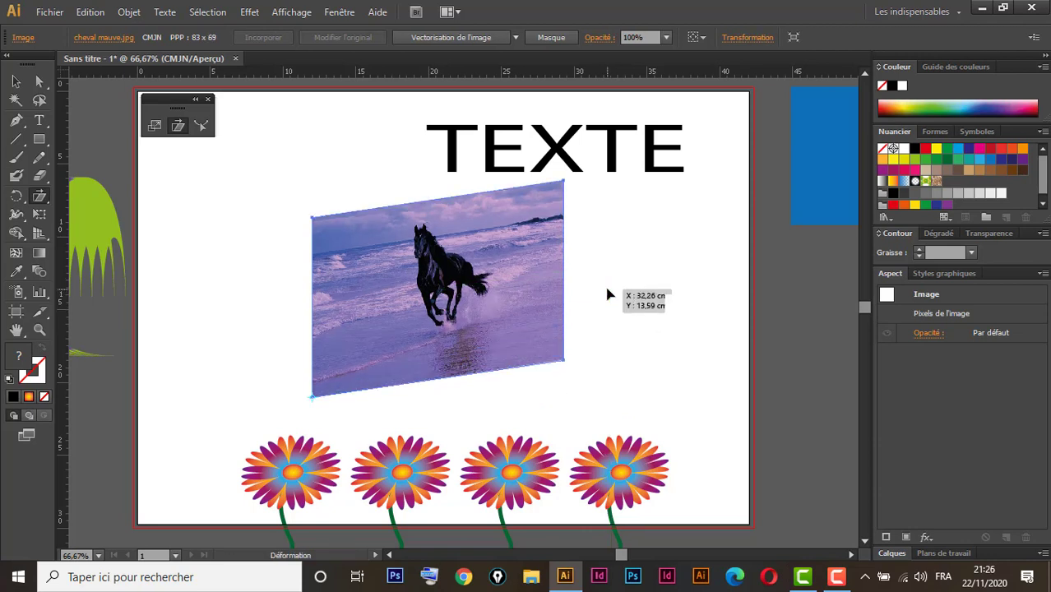
click(16, 81)
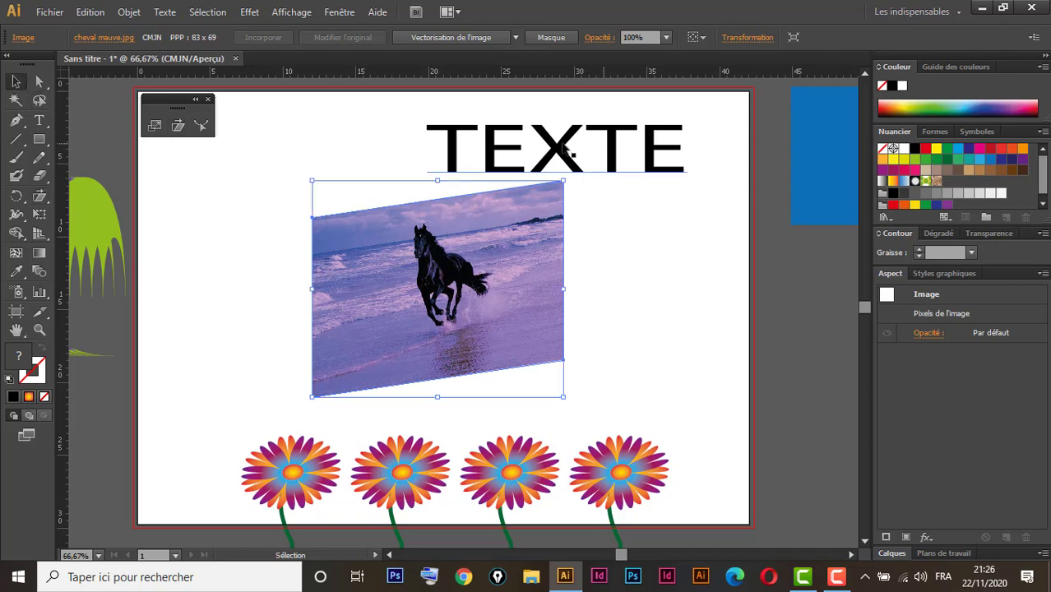
Step: Move the "TEXTE" text over the horse image's upper edge, try rotating it to follow the slope, and undo the rotation
drag(565, 148, 425, 191)
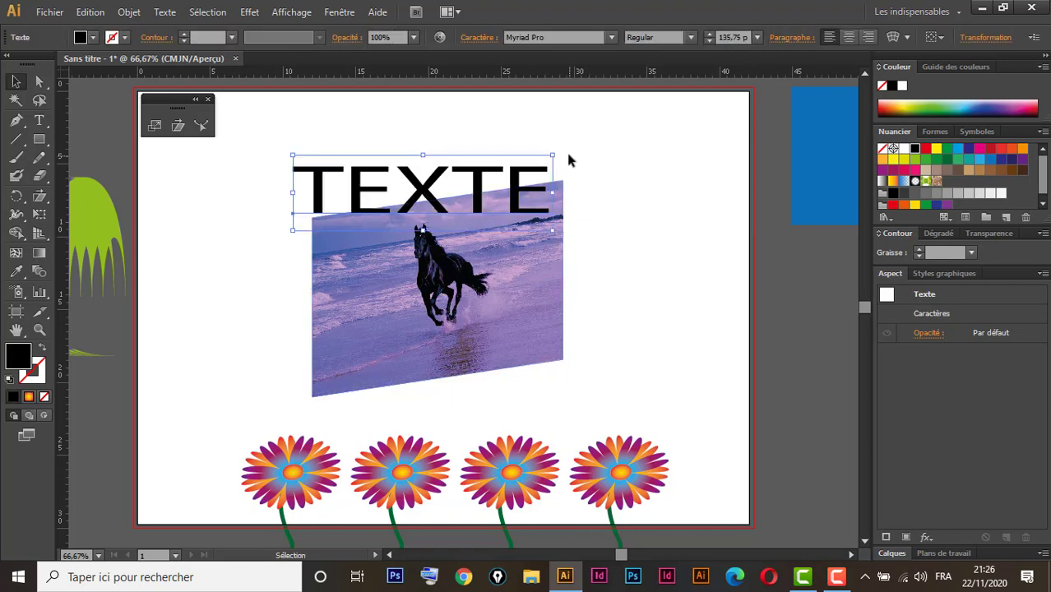
drag(560, 151, 558, 123)
drag(422, 193, 422, 176)
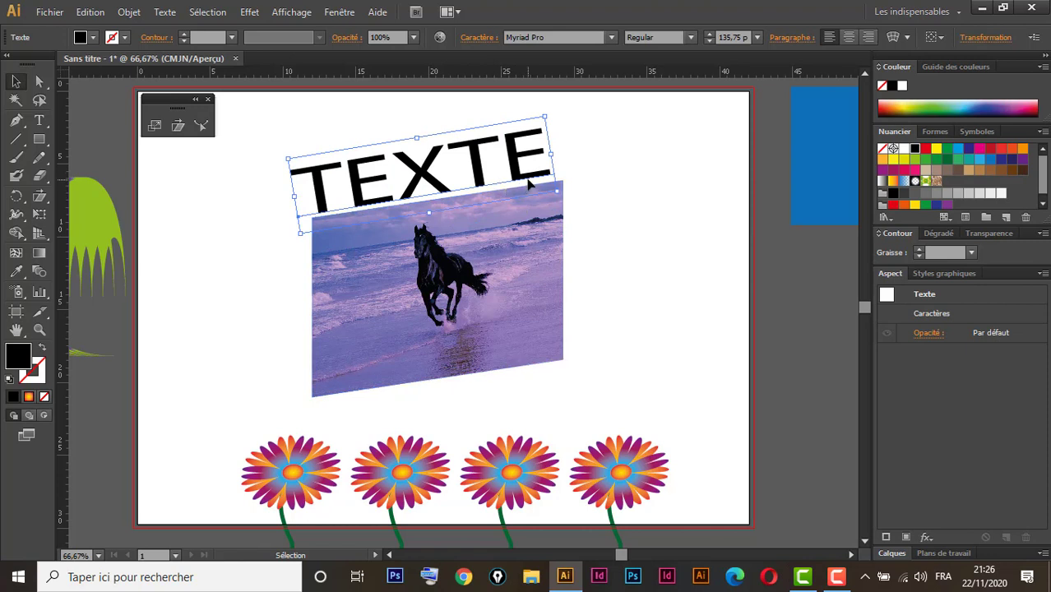
key(ctrl+z)
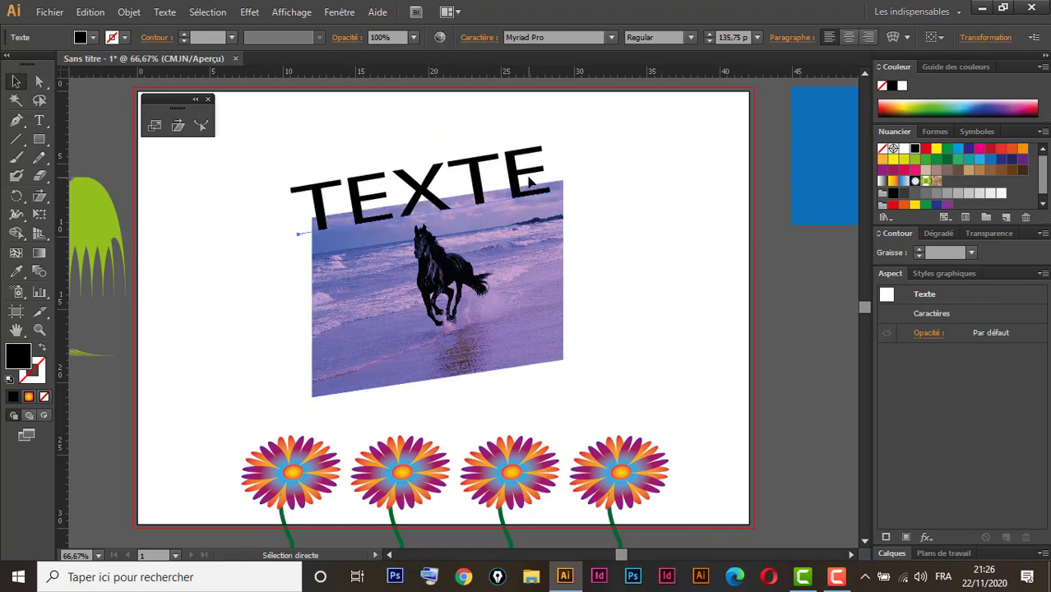
key(ctrl+z)
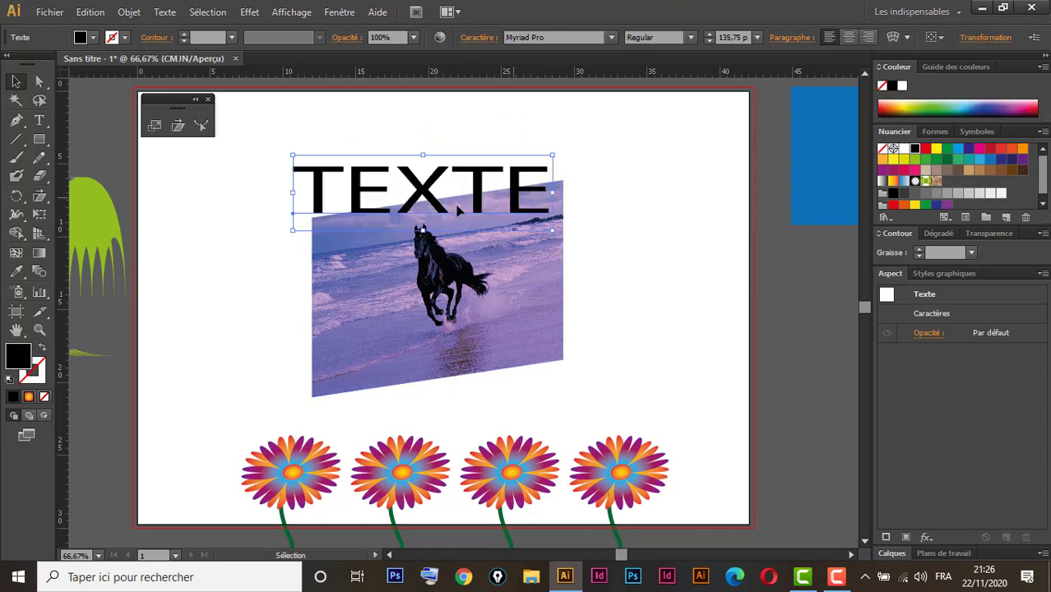
Step: Align the "TEXTE" text with the horse image's left edge, and shear it vertically to run parallel to the image's slanted upper edge
drag(420, 195, 442, 191)
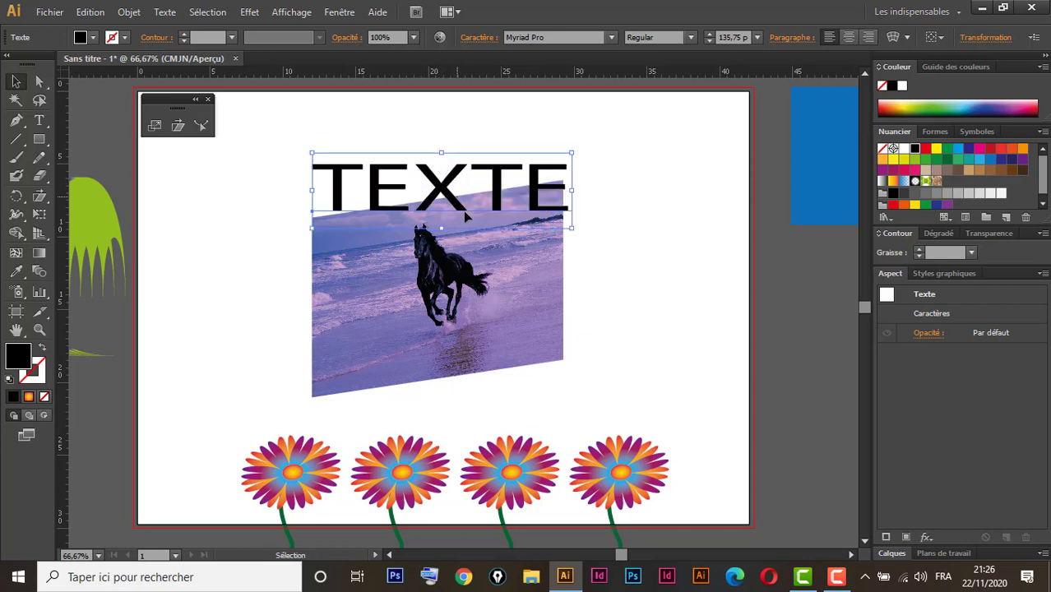
click(178, 125)
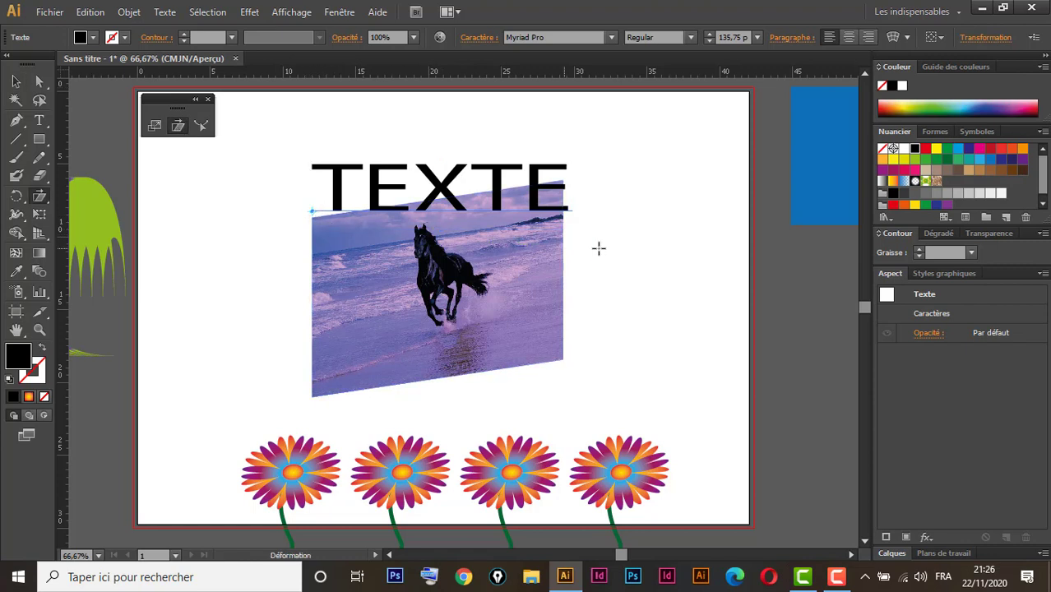
drag(607, 221, 607, 176)
key(v)
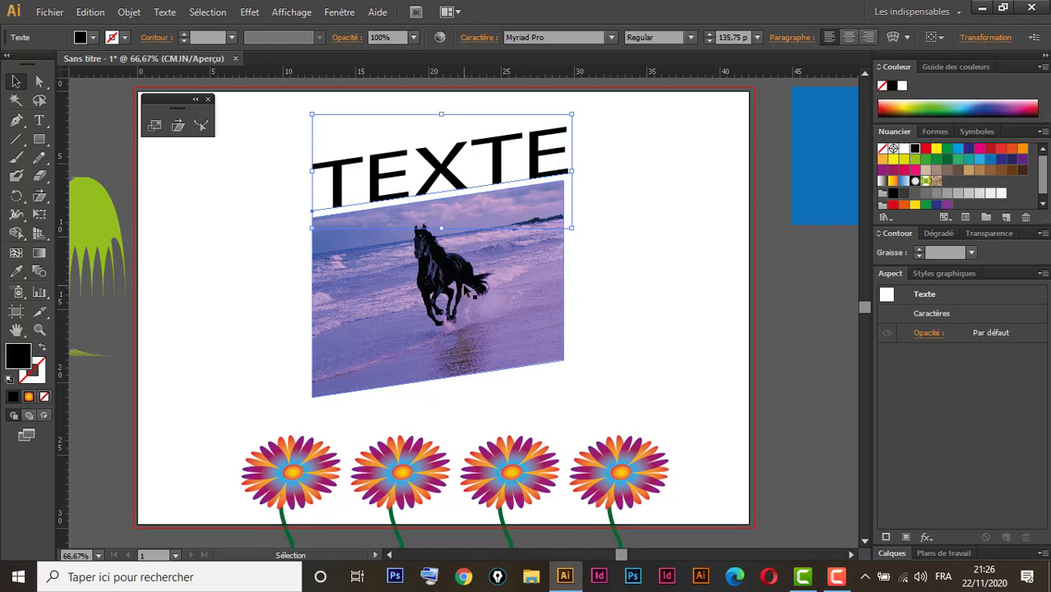
Step: Move the sheared text and horse image together slightly down and right, just above the flowers, and deselect them
drag(645, 131, 468, 230)
click(678, 295)
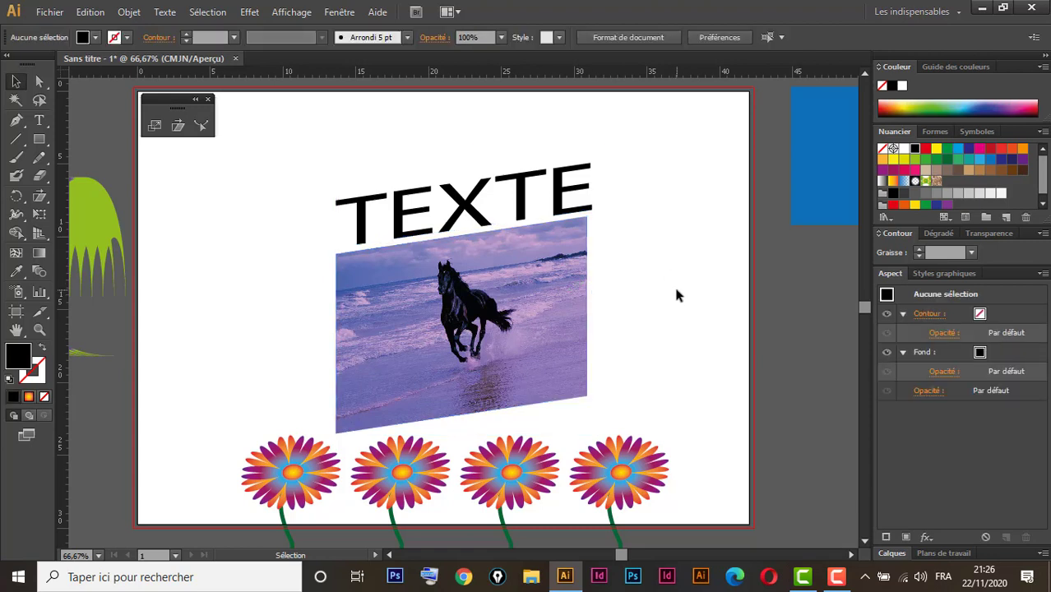
Step: Move the blue rectangle on the pasteboard down and closer to the artboard's right edge
drag(813, 175, 782, 296)
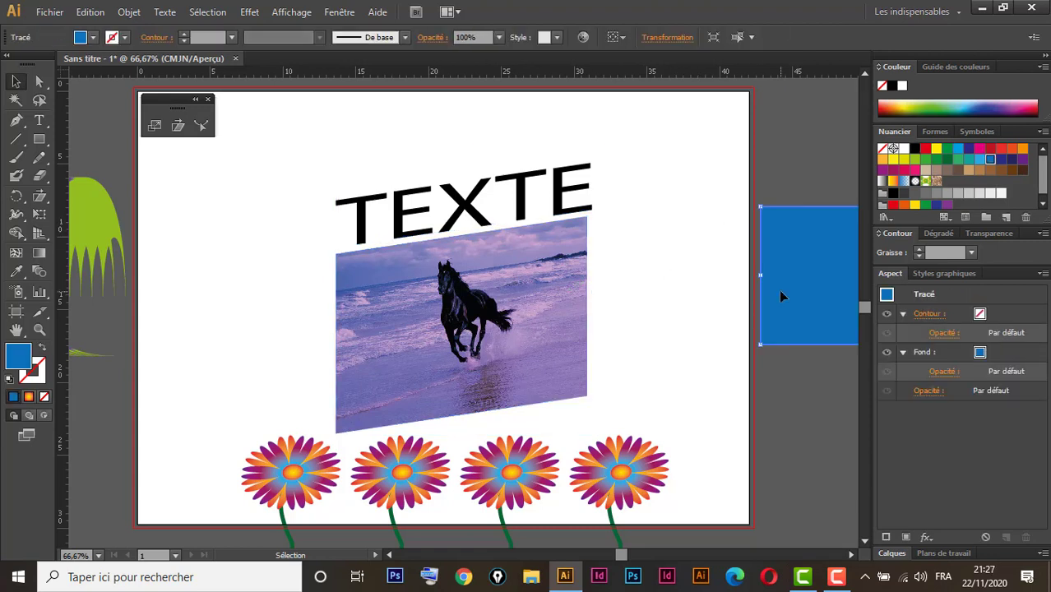